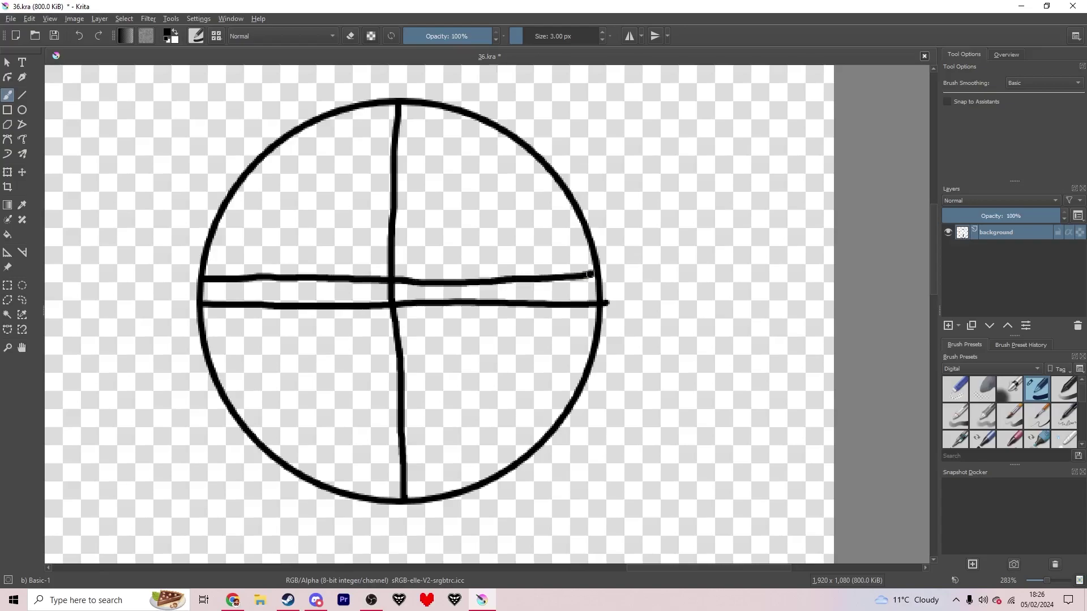
Draw a third horizontal guideline across the circle below the other two, plus a vertical guideline near each side
{"action": "left_click_drag", "start_coordinate": [538, 369], "coordinate": [595, 365]}
{"action": "left_click_drag", "start_coordinate": [456, 445], "coordinate": [456, 272]}
{"action": "scroll", "coordinate": [396, 281], "scroll_direction": "up", "scroll_amount": 2}
{"action": "left_click_drag", "start_coordinate": [376, 203], "coordinate": [631, 470]}
{"action": "scroll", "coordinate": [630, 470], "scroll_direction": "down", "scroll_amount": 1}
{"action": "mouse_move", "coordinate": [447, 179]}
{"action": "left_mouse_down"}
{"action": "mouse_move", "coordinate": [440, 225]}
{"action": "mouse_move", "coordinate": [469, 456]}
{"action": "left_mouse_up"}
{"action": "mouse_move", "coordinate": [612, 338]}
{"action": "left_mouse_down"}
{"action": "mouse_move", "coordinate": [441, 139]}
{"action": "mouse_move", "coordinate": [454, 285]}
{"action": "left_mouse_up"}
{"action": "key", "text": "ctrl+z"}
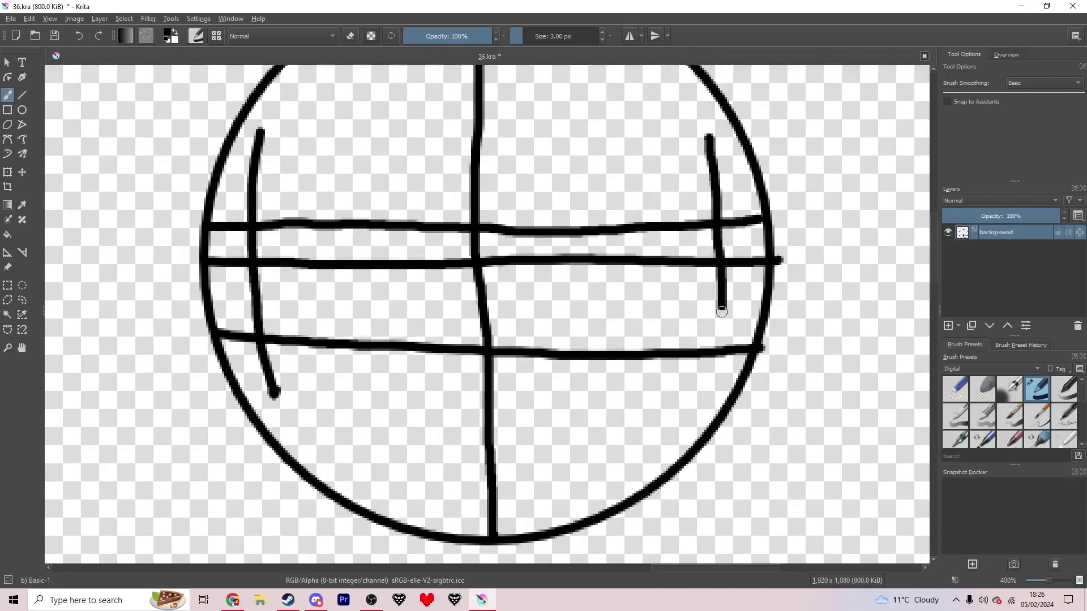
Sketch an inverted triangle for the nose, an oval below it and short cross ticks along the centre line toward the chin
{"action": "scroll", "coordinate": [440, 252], "scroll_direction": "up", "scroll_amount": 1}
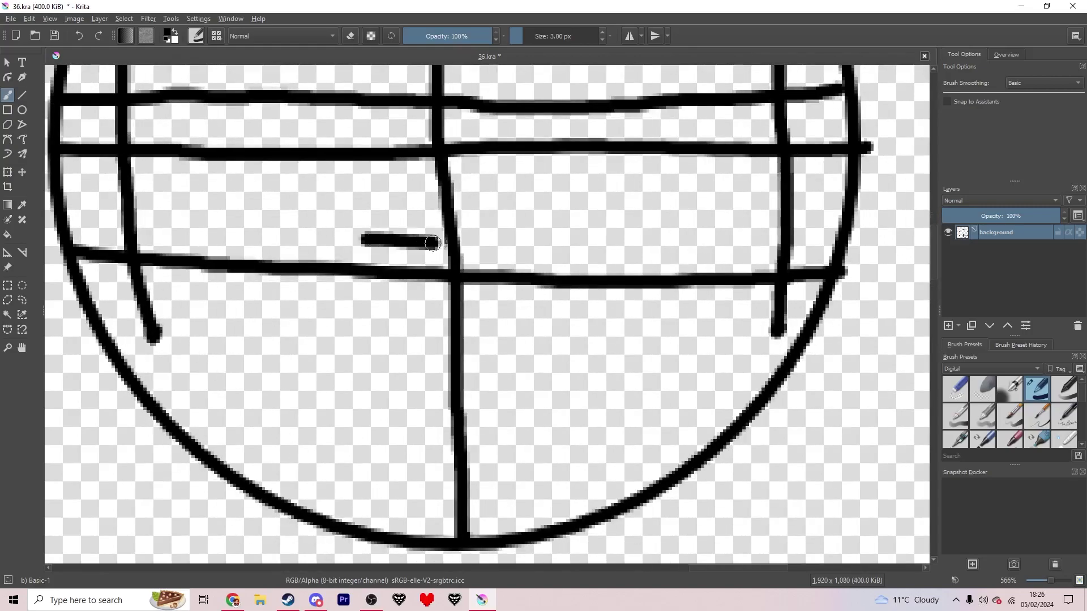
{"action": "left_click_drag", "start_coordinate": [425, 241], "coordinate": [560, 256]}
{"action": "scroll", "coordinate": [352, 242], "scroll_direction": "down", "scroll_amount": 3}
{"action": "mouse_move", "coordinate": [381, 238]}
{"action": "left_mouse_down"}
{"action": "mouse_move", "coordinate": [392, 218]}
{"action": "mouse_move", "coordinate": [467, 263]}
{"action": "mouse_move", "coordinate": [396, 220]}
{"action": "left_mouse_up"}
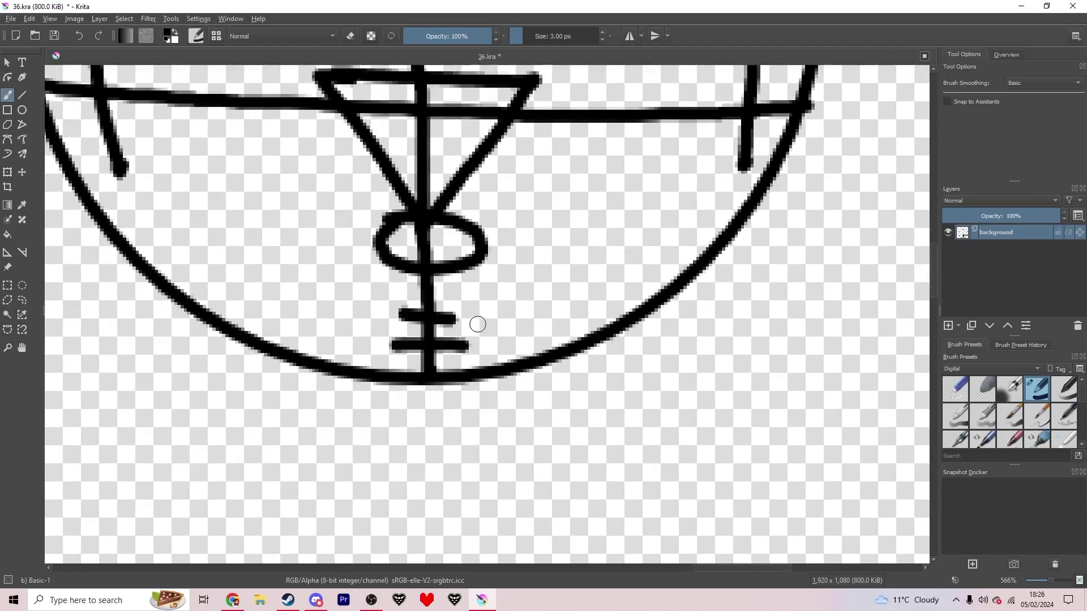
Lower the background sketch layer's opacity to 50% and add a new paint layer above it
{"action": "left_click", "coordinate": [1003, 215]}
{"action": "left_click", "coordinate": [948, 325]}
Draw a thick winged upper eyelid for the right-hand eye between the two upper horizontal guidelines
{"action": "scroll", "coordinate": [390, 215], "scroll_direction": "up", "scroll_amount": 1}
{"action": "scroll", "coordinate": [430, 170], "scroll_direction": "down", "scroll_amount": 1}
{"action": "mouse_move", "coordinate": [458, 113]}
{"action": "left_mouse_down"}
{"action": "mouse_move", "coordinate": [416, 246]}
{"action": "mouse_move", "coordinate": [317, 314]}
{"action": "left_mouse_up"}
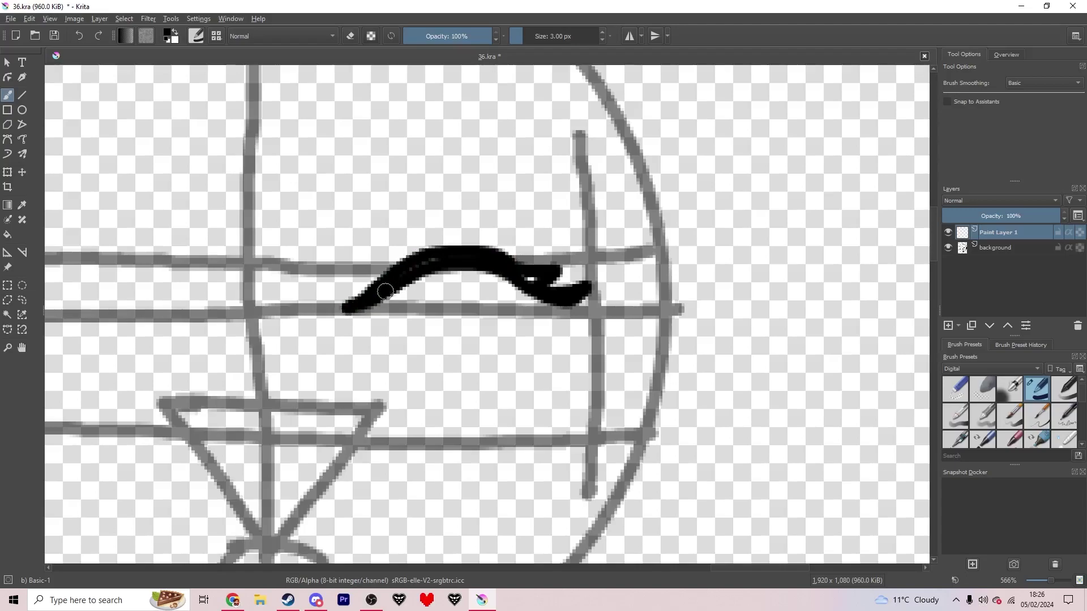
Draw a thin arched eyebrow above the right-hand eye
{"action": "scroll", "coordinate": [439, 262], "scroll_direction": "down", "scroll_amount": 3}
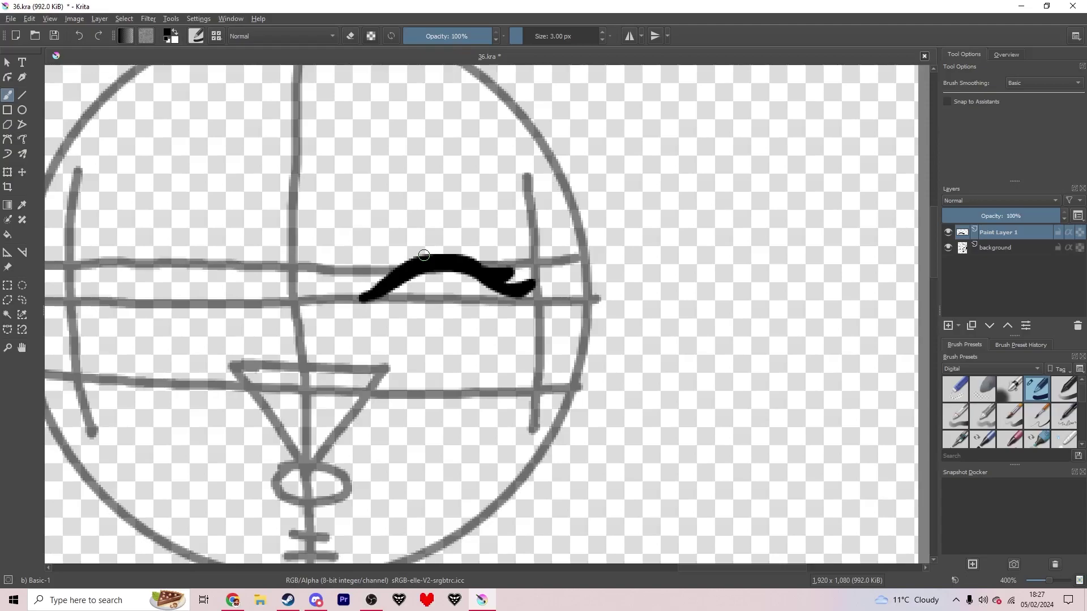
{"action": "left_click_drag", "start_coordinate": [424, 255], "coordinate": [406, 257]}
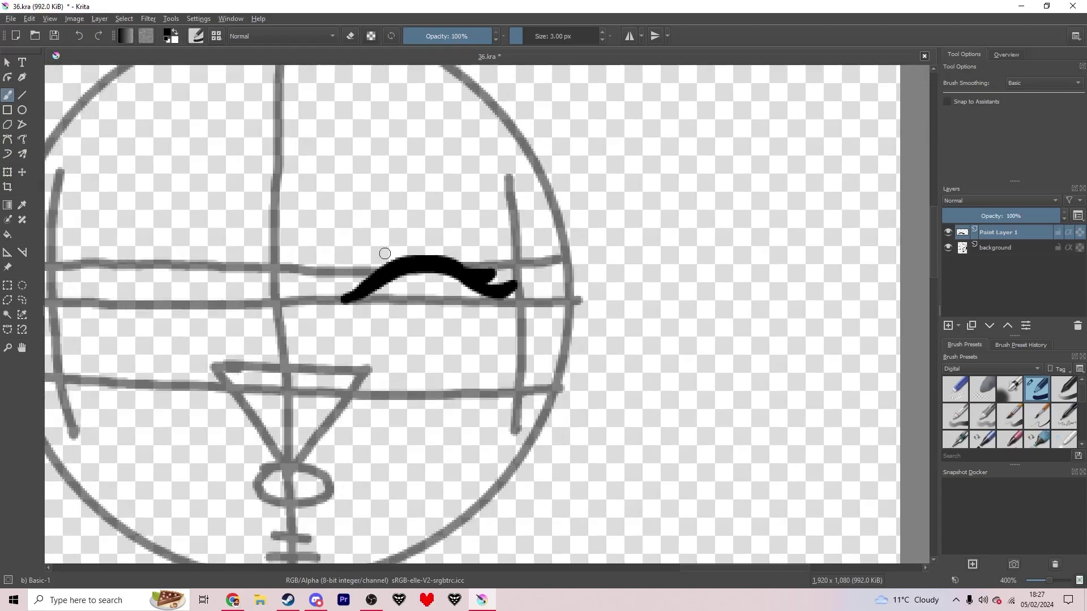
{"action": "scroll", "coordinate": [360, 202], "scroll_direction": "up", "scroll_amount": 2}
{"action": "mouse_move", "coordinate": [315, 190]}
{"action": "left_mouse_down"}
{"action": "mouse_move", "coordinate": [364, 162]}
{"action": "mouse_move", "coordinate": [478, 141]}
{"action": "mouse_move", "coordinate": [597, 150]}
{"action": "mouse_move", "coordinate": [662, 180]}
{"action": "left_mouse_up"}
Draw the curved lower lash line of the right-hand eye with short lashes hanging beneath it
{"action": "scroll", "coordinate": [555, 396], "scroll_direction": "up", "scroll_amount": 3}
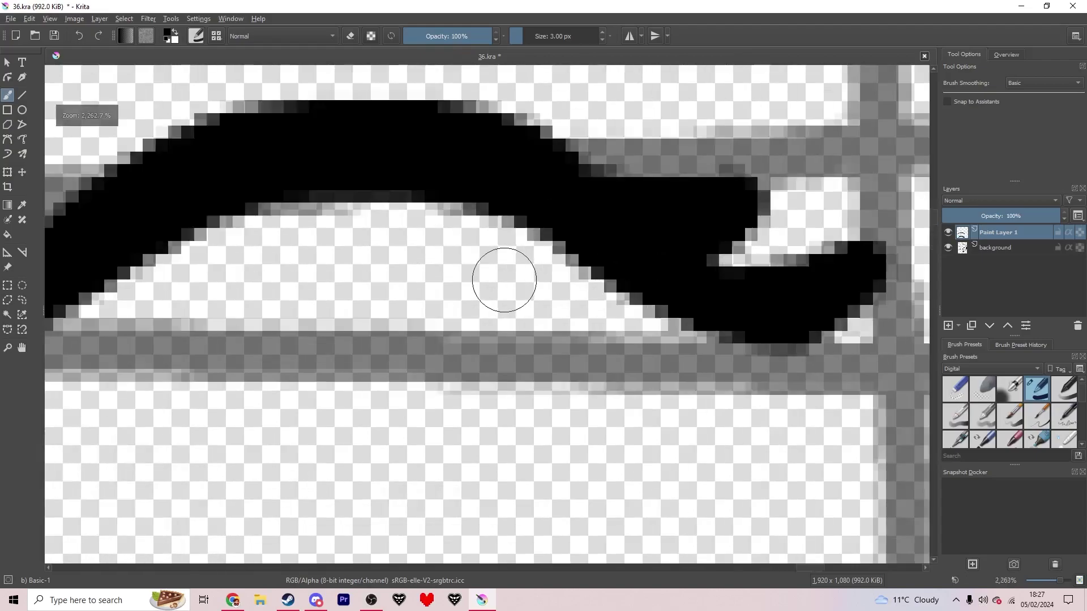
{"action": "scroll", "coordinate": [503, 280], "scroll_direction": "down", "scroll_amount": 1}
{"action": "mouse_move", "coordinate": [804, 265]}
{"action": "left_mouse_down"}
{"action": "mouse_move", "coordinate": [712, 338]}
{"action": "mouse_move", "coordinate": [581, 374]}
{"action": "mouse_move", "coordinate": [446, 369]}
{"action": "mouse_move", "coordinate": [309, 327]}
{"action": "left_mouse_up"}
{"action": "left_click_drag", "start_coordinate": [790, 320], "coordinate": [712, 361]}
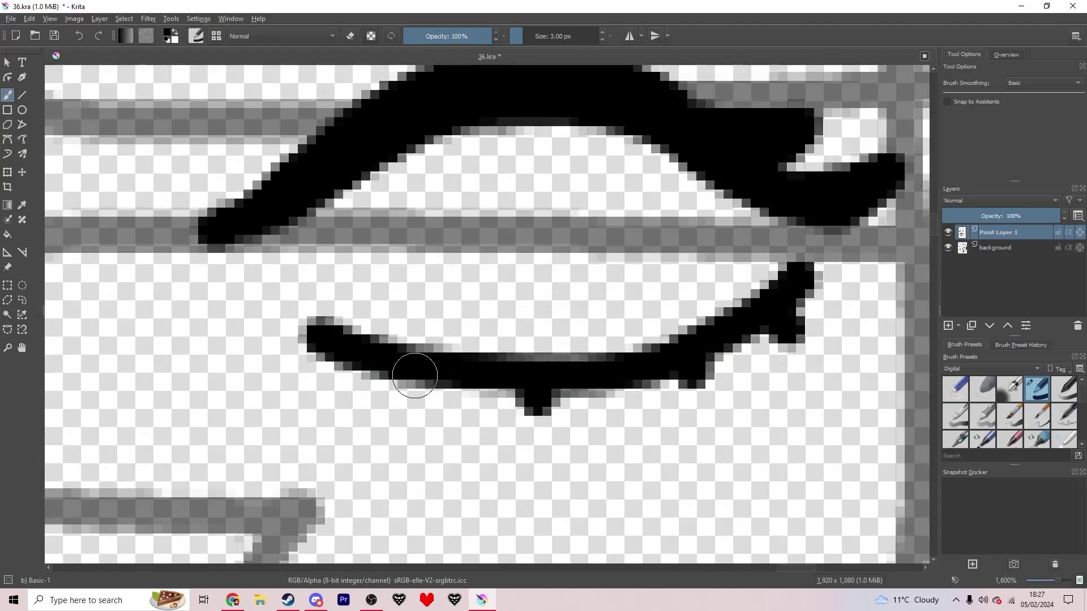
{"action": "left_click_drag", "start_coordinate": [408, 378], "coordinate": [400, 386]}
Draw a round iris between the lids and add a heart-shaped pupil inside it with a 1 px brush
{"action": "scroll", "coordinate": [432, 327], "scroll_direction": "down", "scroll_amount": 1}
{"action": "scroll", "coordinate": [462, 290], "scroll_direction": "up", "scroll_amount": 1}
{"action": "mouse_move", "coordinate": [492, 164]}
{"action": "left_mouse_down"}
{"action": "mouse_move", "coordinate": [411, 220]}
{"action": "mouse_move", "coordinate": [397, 305]}
{"action": "mouse_move", "coordinate": [440, 351]}
{"action": "mouse_move", "coordinate": [512, 363]}
{"action": "mouse_move", "coordinate": [577, 340]}
{"action": "mouse_move", "coordinate": [594, 280]}
{"action": "mouse_move", "coordinate": [574, 207]}
{"action": "mouse_move", "coordinate": [493, 161]}
{"action": "left_mouse_up"}
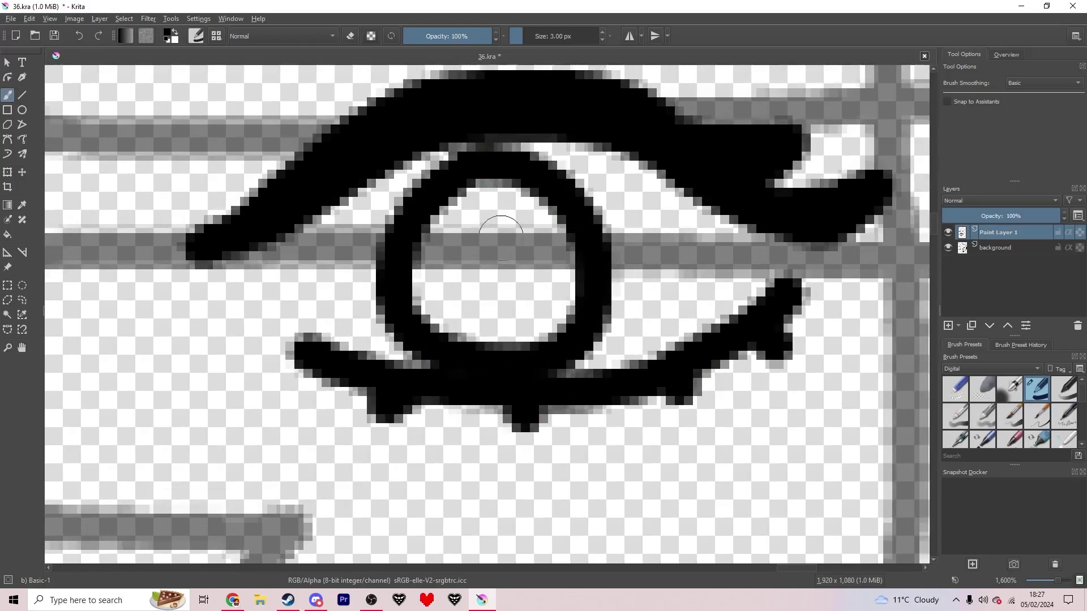
{"action": "scroll", "coordinate": [500, 271], "scroll_direction": "up", "scroll_amount": 2}
{"action": "key", "text": "bracketleft"}
{"action": "key", "text": "bracketleft"}
{"action": "mouse_move", "coordinate": [470, 378]}
{"action": "left_mouse_down"}
{"action": "mouse_move", "coordinate": [456, 367]}
{"action": "mouse_move", "coordinate": [409, 200]}
{"action": "mouse_move", "coordinate": [521, 229]}
{"action": "mouse_move", "coordinate": [566, 323]}
{"action": "mouse_move", "coordinate": [464, 407]}
{"action": "mouse_move", "coordinate": [430, 340]}
{"action": "left_mouse_up"}
Place a horizontally mirrored copy of the eye and eyebrow on the left half of the face and merge it down
{"action": "scroll", "coordinate": [469, 340], "scroll_direction": "down", "scroll_amount": 4}
{"action": "scroll", "coordinate": [527, 303], "scroll_direction": "down", "scroll_amount": 3}
{"action": "key", "text": "ctrl+c"}
{"action": "key", "text": "ctrl+v"}
{"action": "key", "text": "ctrl+t"}
{"action": "right_click", "coordinate": [563, 293]}
{"action": "left_click", "coordinate": [589, 375]}
{"action": "left_click_drag", "start_coordinate": [531, 296], "coordinate": [394, 275]}
{"action": "key", "text": "Return"}
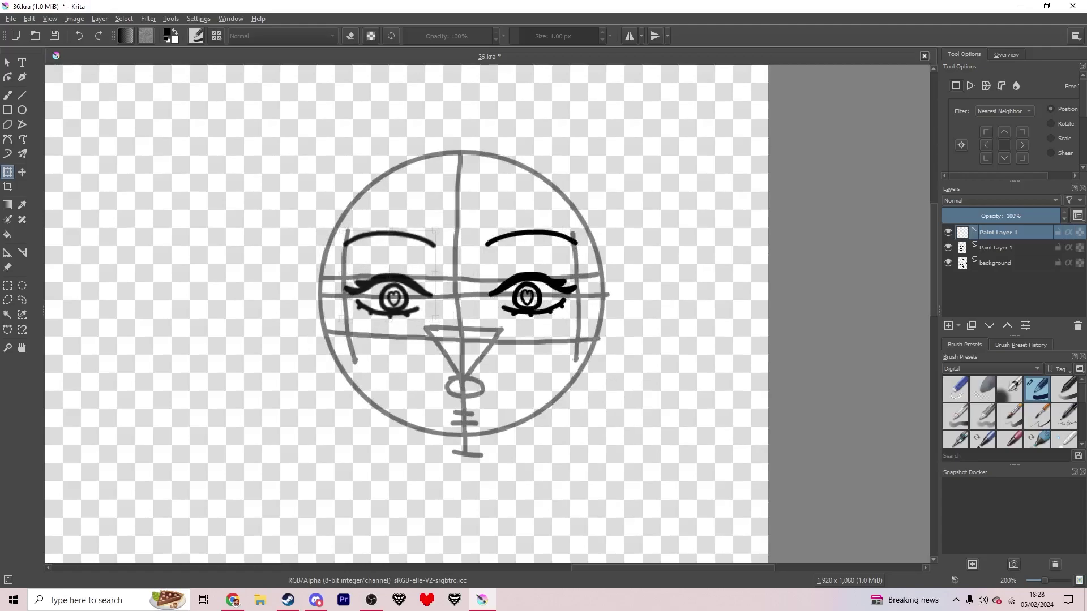
{"action": "key", "text": "Return"}
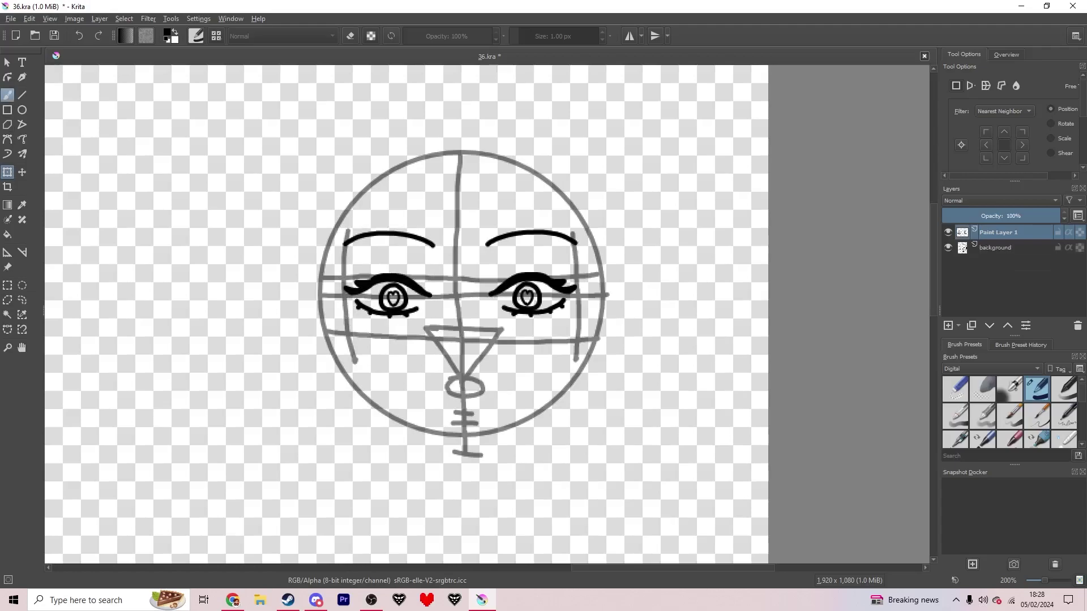
Touch up the top edge of the iris outline with a 1 px brush
{"action": "key", "text": "b"}
{"action": "scroll", "coordinate": [347, 244], "scroll_direction": "up", "scroll_amount": 10}
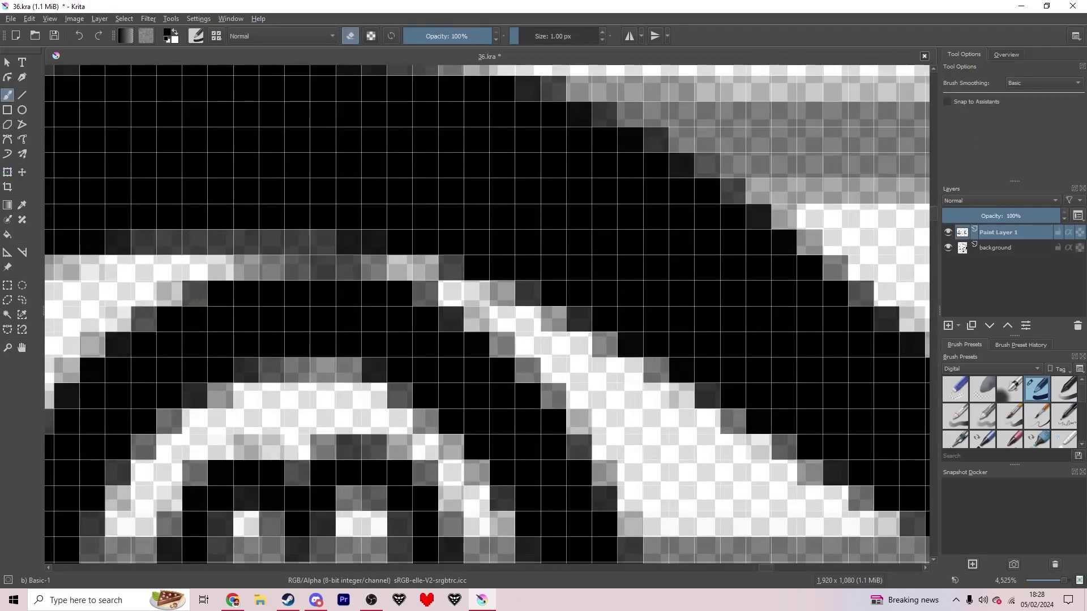
{"action": "scroll", "coordinate": [424, 260], "scroll_direction": "down", "scroll_amount": 10}
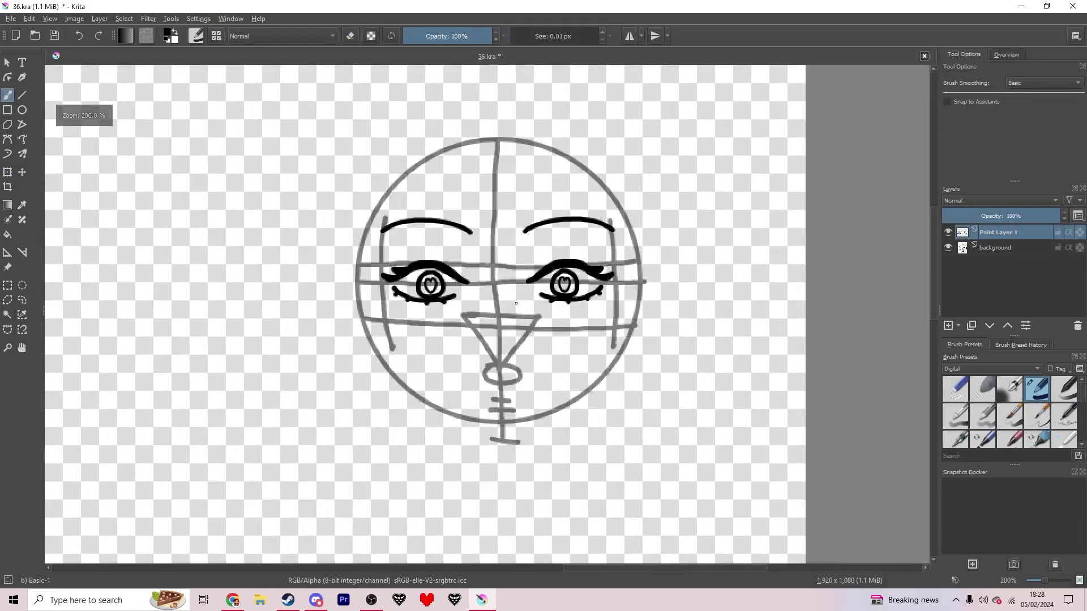
{"action": "scroll", "coordinate": [526, 286], "scroll_direction": "up", "scroll_amount": 8}
{"action": "key", "text": "e"}
{"action": "scroll", "coordinate": [526, 286], "scroll_direction": "up", "scroll_amount": 3}
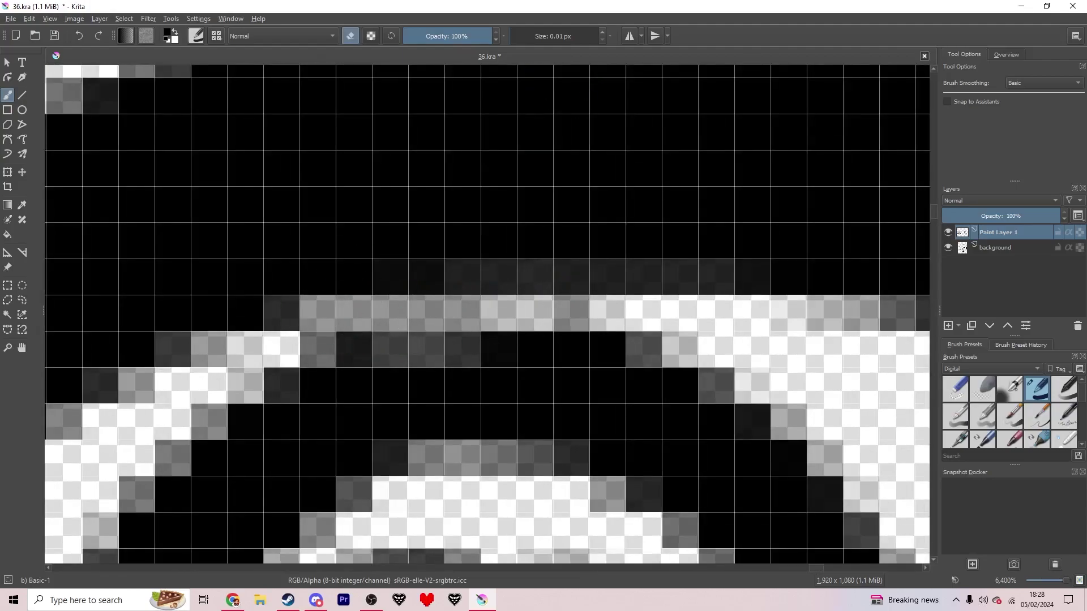
{"action": "mouse_move", "coordinate": [375, 387]}
{"action": "left_mouse_down"}
{"action": "mouse_move", "coordinate": [464, 382]}
{"action": "mouse_move", "coordinate": [454, 383]}
{"action": "left_mouse_up"}
{"action": "key", "text": "ctrl+z"}
{"action": "key", "text": "e"}
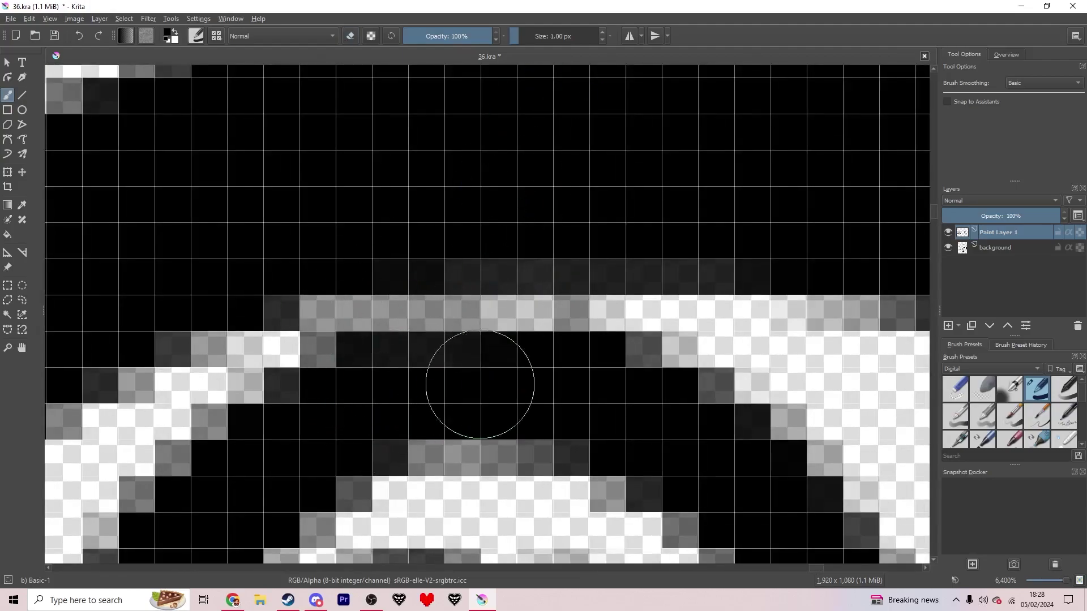
Retouch the edges where the iris meets the upper eyelid and save the drawing
{"action": "scroll", "coordinate": [424, 380], "scroll_direction": "down", "scroll_amount": 10}
{"action": "scroll", "coordinate": [492, 256], "scroll_direction": "up", "scroll_amount": 9}
{"action": "key", "text": "e"}
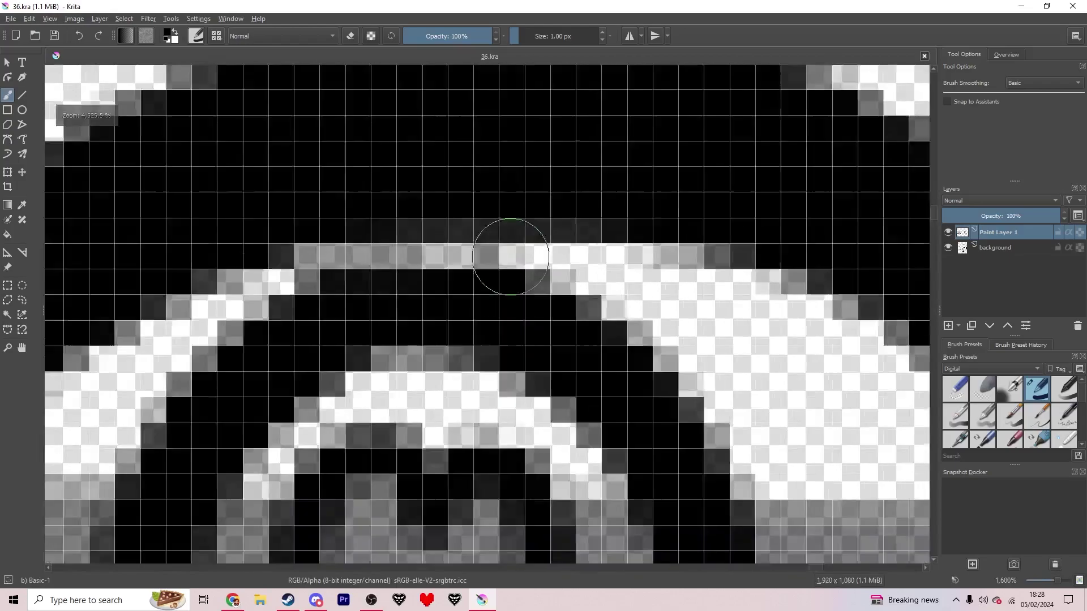
{"action": "key", "text": "e"}
{"action": "left_click_drag", "start_coordinate": [473, 300], "coordinate": [547, 323]}
{"action": "left_click_drag", "start_coordinate": [486, 211], "coordinate": [511, 203]}
{"action": "scroll", "coordinate": [360, 230], "scroll_direction": "down", "scroll_amount": 8}
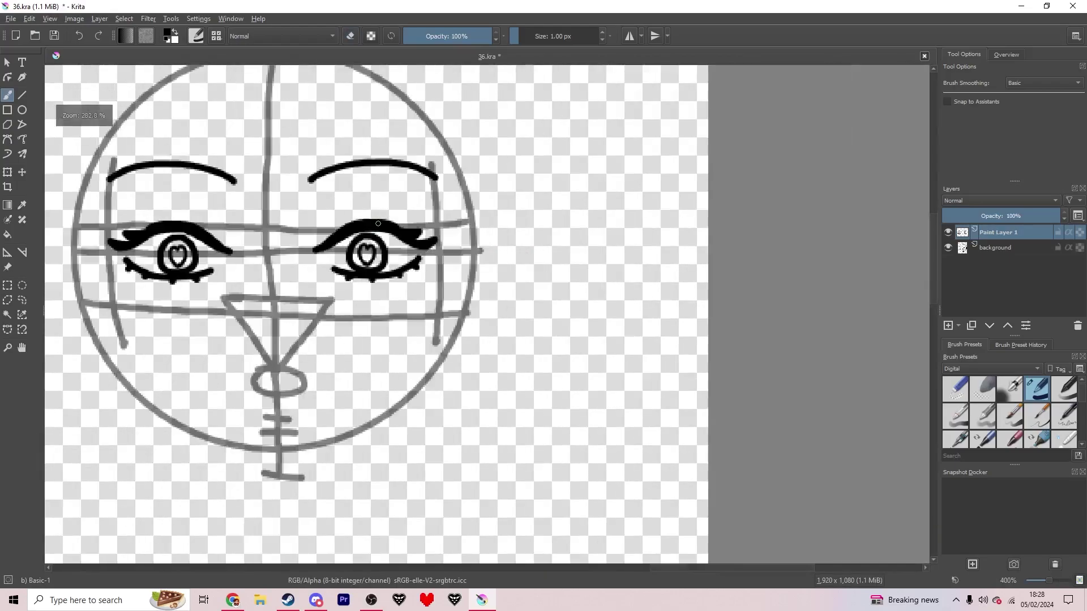
{"action": "left_click_drag", "start_coordinate": [365, 238], "coordinate": [561, 261]}
{"action": "key", "text": "ctrl+s"}
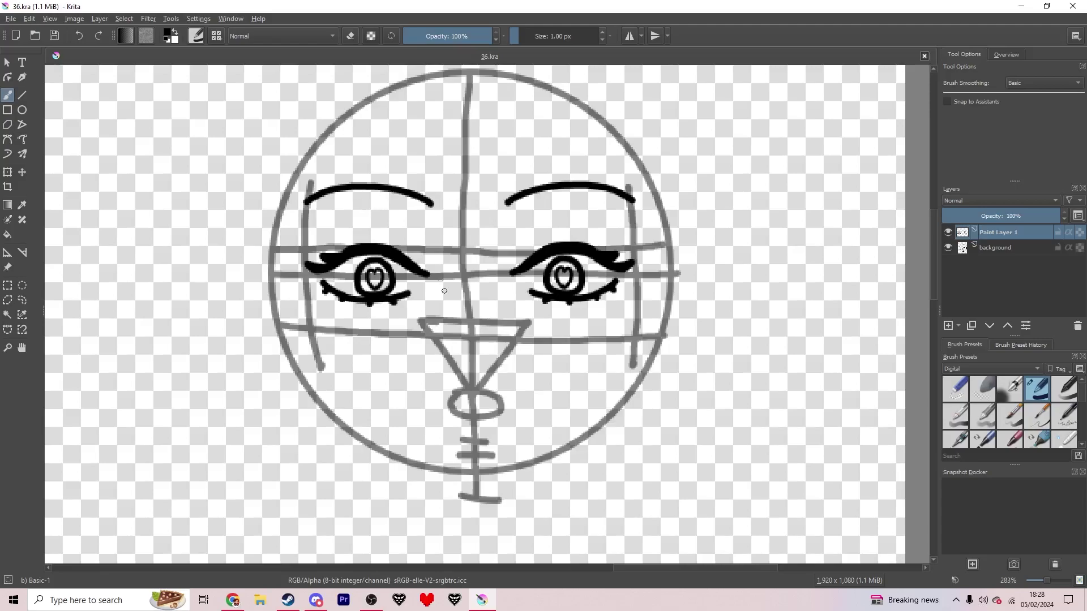
Draw the nose as two short slanted strokes inside the triangle guide with a 3 px brush
{"action": "scroll", "coordinate": [436, 272], "scroll_direction": "up", "scroll_amount": 5}
{"action": "scroll", "coordinate": [419, 293], "scroll_direction": "up", "scroll_amount": 2}
{"action": "key", "text": "ctrl+z"}
{"action": "mouse_move", "coordinate": [474, 146]}
{"action": "left_mouse_down"}
{"action": "mouse_move", "coordinate": [437, 290]}
{"action": "mouse_move", "coordinate": [466, 388]}
{"action": "left_mouse_up"}
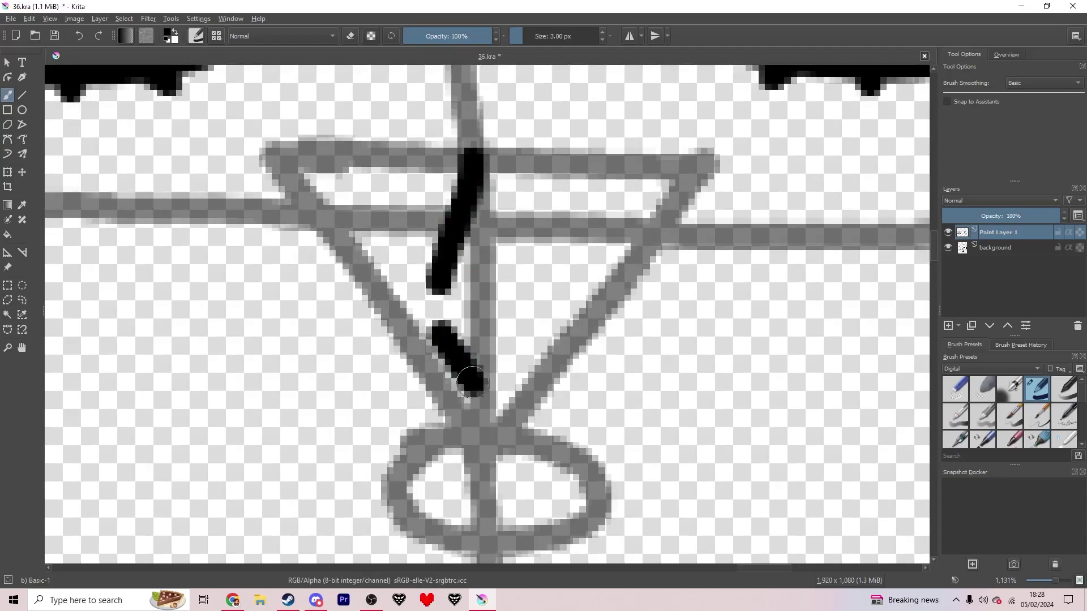
Try drawing a rounded lip outline below the nose, with an inner upper-lip line and thickened mouth corners
{"action": "scroll", "coordinate": [453, 283], "scroll_direction": "down", "scroll_amount": 7}
{"action": "scroll", "coordinate": [453, 342], "scroll_direction": "up", "scroll_amount": 6}
{"action": "mouse_move", "coordinate": [305, 343]}
{"action": "left_mouse_down"}
{"action": "mouse_move", "coordinate": [541, 375]}
{"action": "mouse_move", "coordinate": [648, 366]}
{"action": "mouse_move", "coordinate": [699, 333]}
{"action": "mouse_move", "coordinate": [668, 281]}
{"action": "mouse_move", "coordinate": [457, 191]}
{"action": "mouse_move", "coordinate": [358, 212]}
{"action": "mouse_move", "coordinate": [277, 254]}
{"action": "mouse_move", "coordinate": [246, 302]}
{"action": "mouse_move", "coordinate": [276, 343]}
{"action": "mouse_move", "coordinate": [334, 359]}
{"action": "left_mouse_up"}
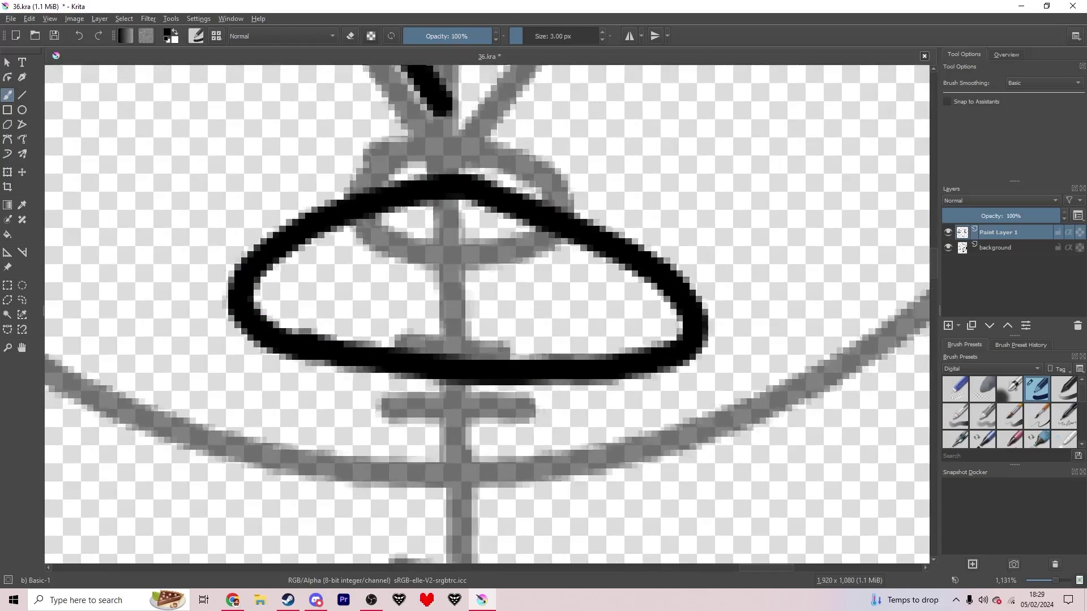
{"action": "scroll", "coordinate": [467, 372], "scroll_direction": "up", "scroll_amount": 1}
{"action": "mouse_move", "coordinate": [314, 156]}
{"action": "left_mouse_down"}
{"action": "mouse_move", "coordinate": [414, 195]}
{"action": "mouse_move", "coordinate": [535, 209]}
{"action": "mouse_move", "coordinate": [586, 198]}
{"action": "mouse_move", "coordinate": [295, 168]}
{"action": "left_mouse_up"}
{"action": "key", "text": "ctrl+z"}
{"action": "mouse_move", "coordinate": [262, 291]}
{"action": "left_mouse_down"}
{"action": "mouse_move", "coordinate": [243, 320]}
{"action": "mouse_move", "coordinate": [210, 247]}
{"action": "mouse_move", "coordinate": [197, 289]}
{"action": "left_mouse_up"}
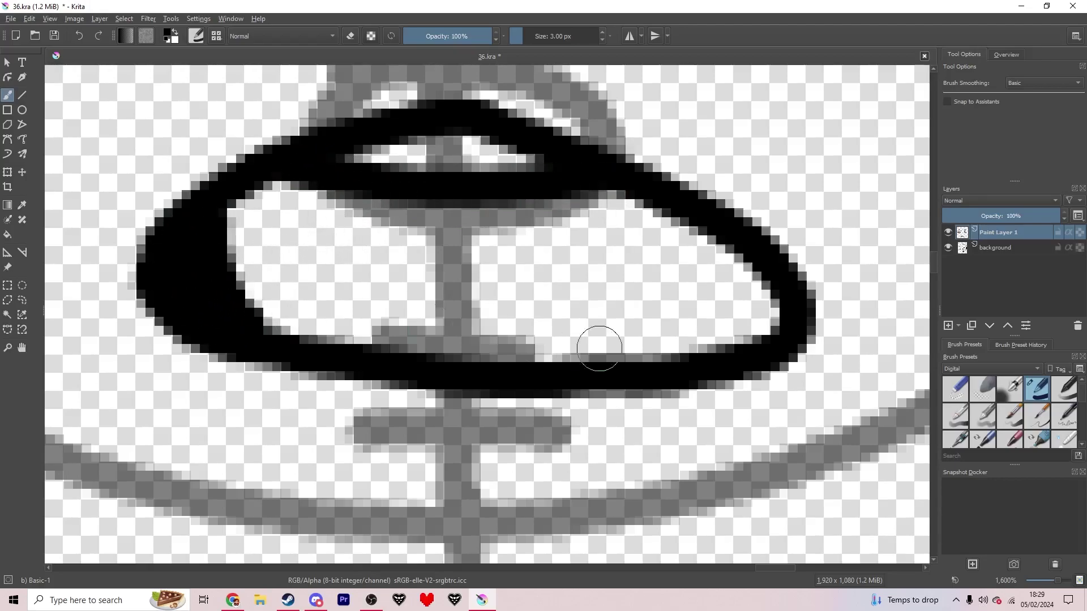
{"action": "mouse_move", "coordinate": [701, 345]}
{"action": "left_mouse_down"}
{"action": "mouse_move", "coordinate": [716, 289]}
{"action": "mouse_move", "coordinate": [708, 237]}
{"action": "mouse_move", "coordinate": [744, 269]}
{"action": "mouse_move", "coordinate": [744, 338]}
{"action": "mouse_move", "coordinate": [781, 308]}
{"action": "left_mouse_up"}
{"action": "scroll", "coordinate": [637, 292], "scroll_direction": "down", "scroll_amount": 5}
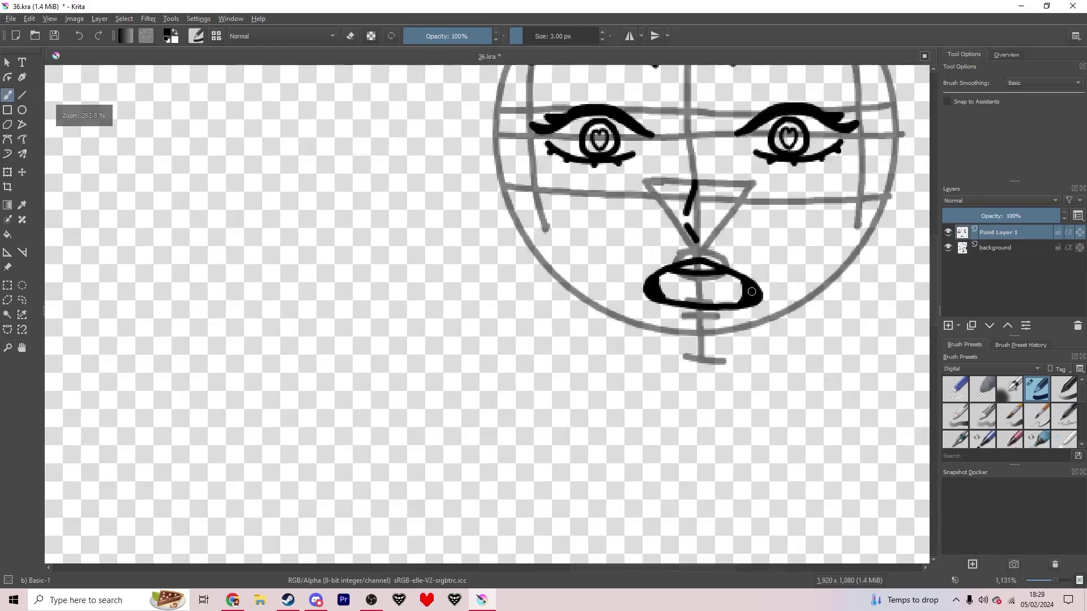
{"action": "scroll", "coordinate": [636, 292], "scroll_direction": "down", "scroll_amount": 2}
{"action": "scroll", "coordinate": [628, 283], "scroll_direction": "up", "scroll_amount": 8}
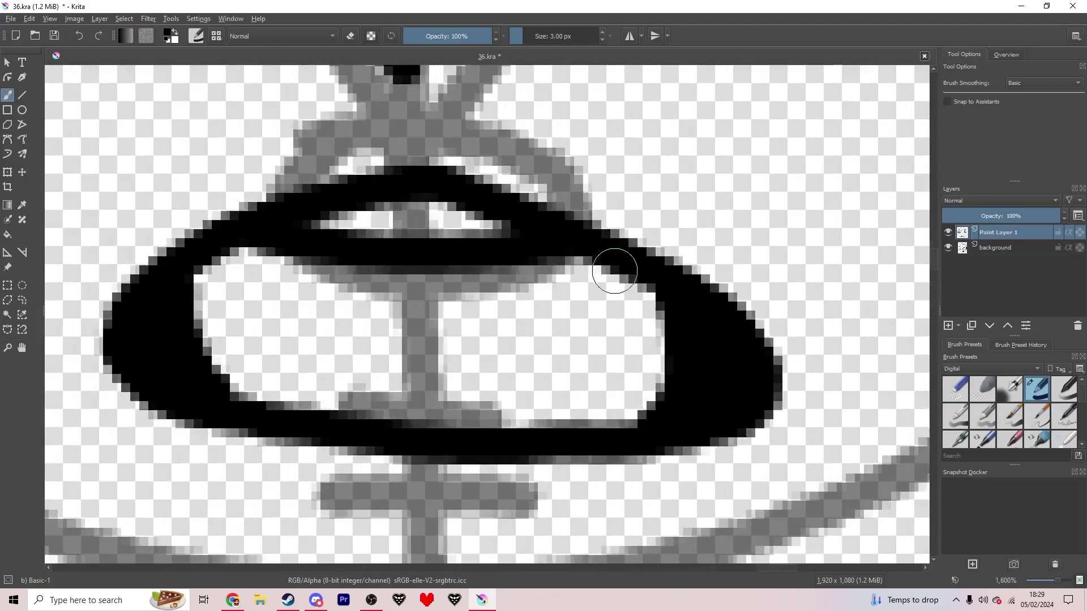
Undo all the strokes of the mouth
{"action": "key", "text": "ctrl+z"}
{"action": "key", "text": "ctrl+z"}
{"action": "key", "text": "ctrl+z"}
{"action": "key", "text": "ctrl+z"}
{"action": "key", "text": "ctrl+z"}
Redraw the closed lip outline with a central peak and reshape it with the brush and eraser
{"action": "mouse_move", "coordinate": [456, 189]}
{"action": "left_mouse_down"}
{"action": "mouse_move", "coordinate": [176, 268]}
{"action": "mouse_move", "coordinate": [132, 295]}
{"action": "mouse_move", "coordinate": [114, 338]}
{"action": "mouse_move", "coordinate": [155, 383]}
{"action": "mouse_move", "coordinate": [254, 407]}
{"action": "mouse_move", "coordinate": [372, 236]}
{"action": "mouse_move", "coordinate": [186, 320]}
{"action": "mouse_move", "coordinate": [174, 385]}
{"action": "mouse_move", "coordinate": [245, 431]}
{"action": "mouse_move", "coordinate": [399, 453]}
{"action": "mouse_move", "coordinate": [681, 448]}
{"action": "mouse_move", "coordinate": [743, 417]}
{"action": "mouse_move", "coordinate": [735, 362]}
{"action": "mouse_move", "coordinate": [675, 312]}
{"action": "mouse_move", "coordinate": [439, 184]}
{"action": "left_mouse_up"}
{"action": "key", "text": "ctrl+z"}
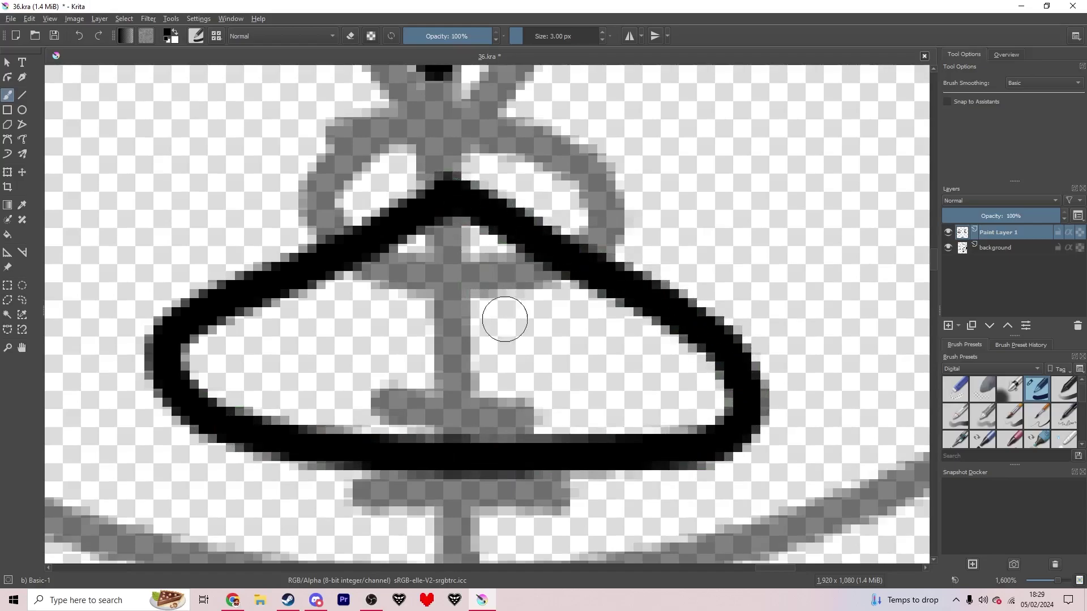
{"action": "scroll", "coordinate": [471, 274], "scroll_direction": "up", "scroll_amount": 1}
{"action": "left_click_drag", "start_coordinate": [471, 274], "coordinate": [483, 346]}
{"action": "key", "text": "e"}
{"action": "mouse_move", "coordinate": [522, 184]}
{"action": "left_mouse_down"}
{"action": "mouse_move", "coordinate": [383, 169]}
{"action": "mouse_move", "coordinate": [583, 248]}
{"action": "mouse_move", "coordinate": [507, 232]}
{"action": "mouse_move", "coordinate": [315, 234]}
{"action": "mouse_move", "coordinate": [248, 273]}
{"action": "mouse_move", "coordinate": [419, 316]}
{"action": "left_mouse_up"}
{"action": "key", "text": "e"}
Draw the inner line of the upper lip across the mouth, joining both sides of the outline
{"action": "key", "text": "ctrl+z"}
{"action": "mouse_move", "coordinate": [210, 300]}
{"action": "left_mouse_down"}
{"action": "mouse_move", "coordinate": [373, 326]}
{"action": "mouse_move", "coordinate": [554, 325]}
{"action": "left_mouse_up"}
{"action": "key", "text": "ctrl+z"}
{"action": "mouse_move", "coordinate": [608, 286]}
{"action": "left_mouse_down"}
{"action": "mouse_move", "coordinate": [335, 304]}
{"action": "mouse_move", "coordinate": [232, 295]}
{"action": "left_mouse_up"}
{"action": "left_click_drag", "start_coordinate": [232, 294], "coordinate": [230, 294]}
Draw a curved vertical line inside each corner of the mouth
{"action": "left_click_drag", "start_coordinate": [260, 437], "coordinate": [311, 367]}
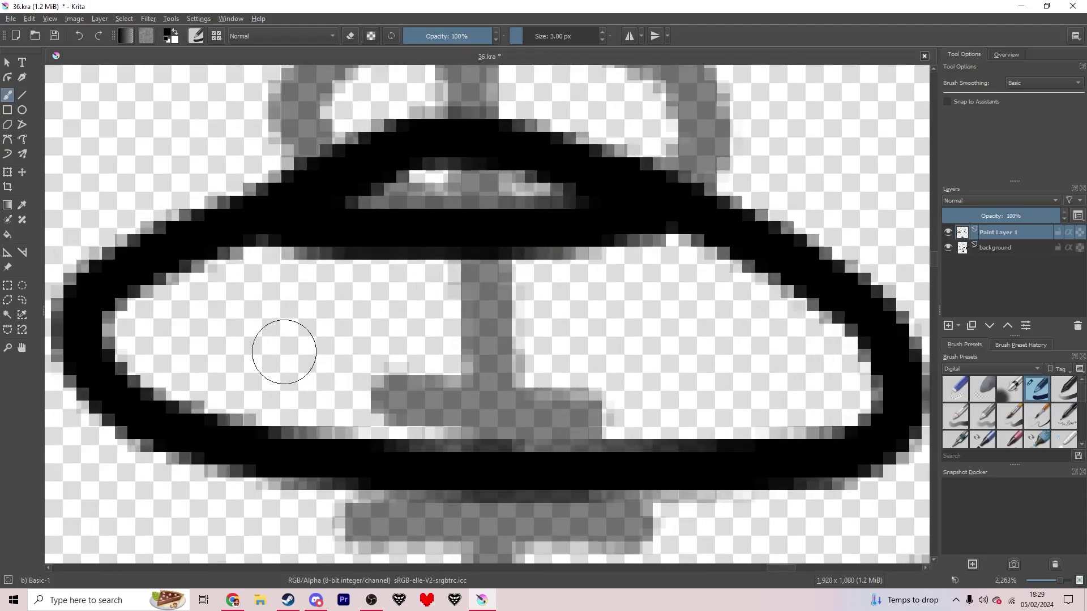
{"action": "mouse_move", "coordinate": [235, 433]}
{"action": "left_mouse_down"}
{"action": "mouse_move", "coordinate": [182, 364]}
{"action": "mouse_move", "coordinate": [145, 247]}
{"action": "left_mouse_up"}
{"action": "mouse_move", "coordinate": [753, 447]}
{"action": "left_mouse_down"}
{"action": "mouse_move", "coordinate": [790, 383]}
{"action": "mouse_move", "coordinate": [770, 304]}
{"action": "left_mouse_up"}
Hide the background guide layer to check the inked features, and show it again
{"action": "scroll", "coordinate": [792, 391], "scroll_direction": "down", "scroll_amount": 7}
{"action": "left_click_drag", "start_coordinate": [792, 391], "coordinate": [485, 366]}
{"action": "left_click", "coordinate": [948, 248]}
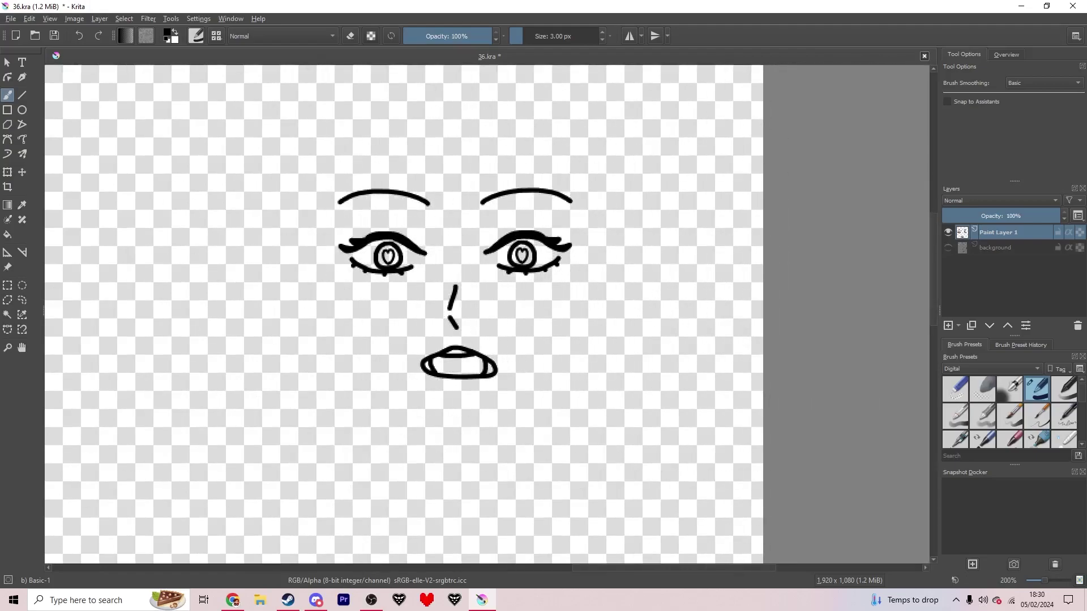
{"action": "mouse_move", "coordinate": [948, 248]}
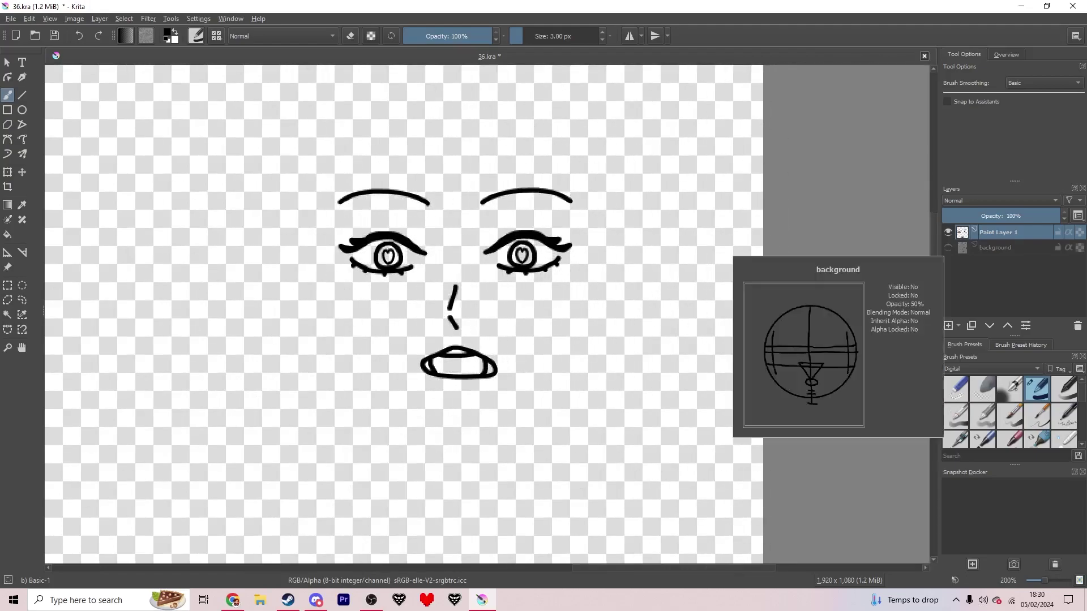
{"action": "left_click", "coordinate": [947, 248]}
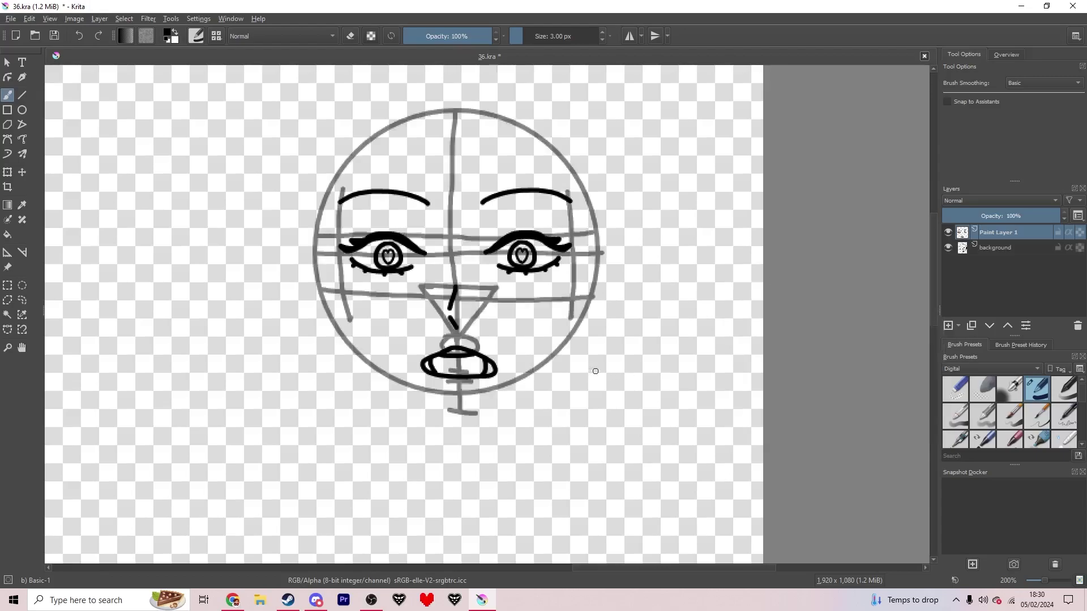
Try outlining the right side of the face from the jaw up to beside the eye
{"action": "scroll", "coordinate": [601, 373], "scroll_direction": "up", "scroll_amount": 5}
{"action": "mouse_move", "coordinate": [388, 497]}
{"action": "left_mouse_down"}
{"action": "mouse_move", "coordinate": [550, 428]}
{"action": "mouse_move", "coordinate": [515, 442]}
{"action": "mouse_move", "coordinate": [716, 335]}
{"action": "mouse_move", "coordinate": [660, 372]}
{"action": "mouse_move", "coordinate": [772, 276]}
{"action": "left_mouse_up"}
{"action": "key", "text": "ctrl+z"}
{"action": "mouse_move", "coordinate": [662, 377]}
{"action": "left_mouse_down"}
{"action": "mouse_move", "coordinate": [761, 292]}
{"action": "mouse_move", "coordinate": [816, 178]}
{"action": "mouse_move", "coordinate": [567, 411]}
{"action": "mouse_move", "coordinate": [577, 358]}
{"action": "left_mouse_up"}
{"action": "key", "text": "ctrl+z"}
{"action": "scroll", "coordinate": [475, 514], "scroll_direction": "up", "scroll_amount": 1}
{"action": "scroll", "coordinate": [473, 526], "scroll_direction": "down", "scroll_amount": 1}
{"action": "key", "text": "ctrl+z"}
{"action": "left_click_drag", "start_coordinate": [433, 545], "coordinate": [466, 523]}
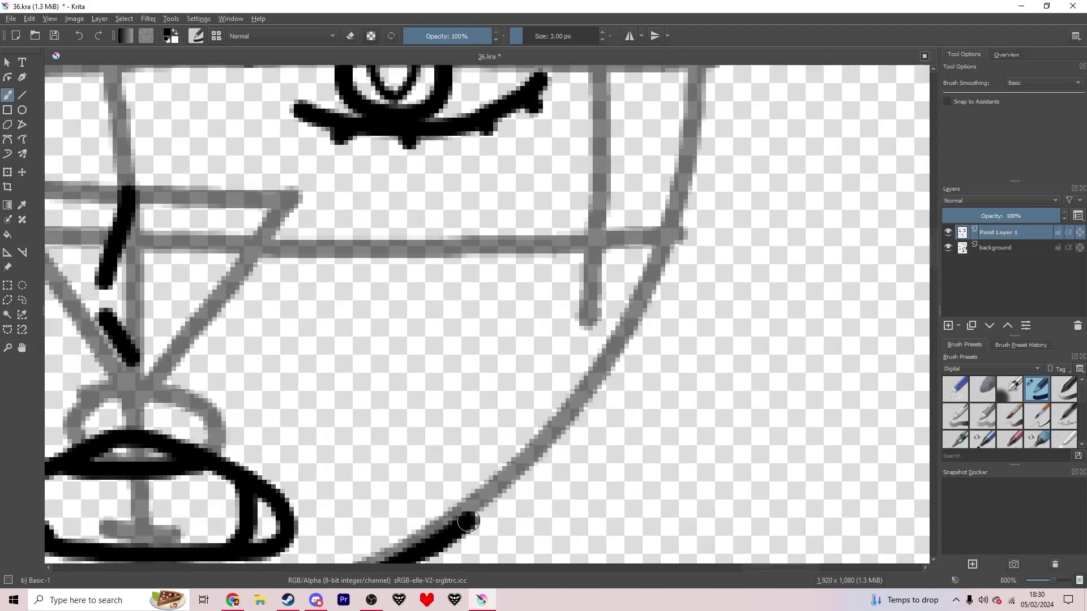
{"action": "left_click_drag", "start_coordinate": [537, 433], "coordinate": [570, 261]}
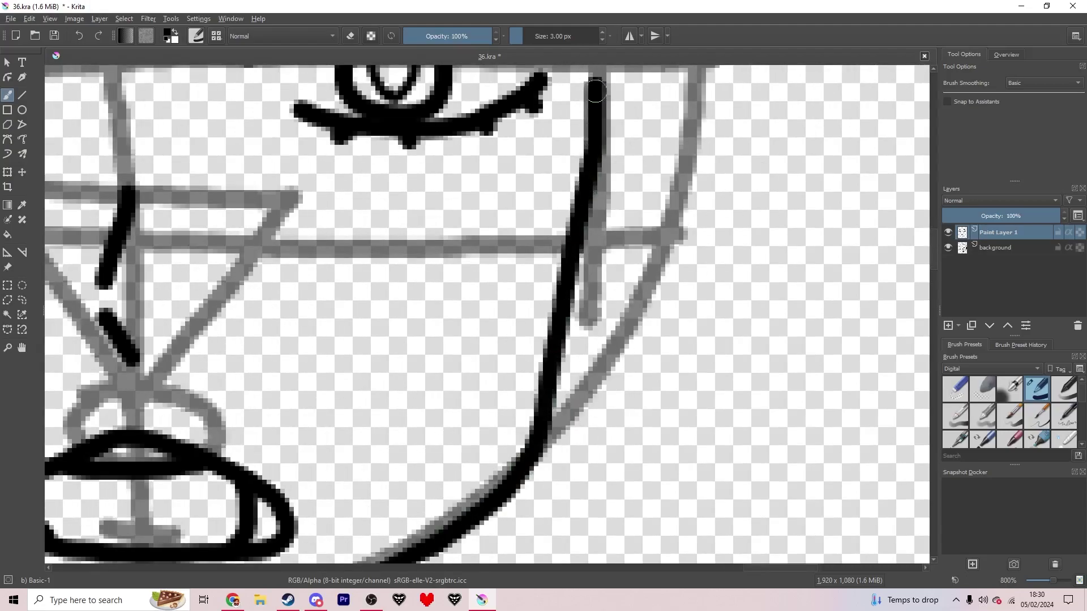
{"action": "key", "text": "ctrl+z"}
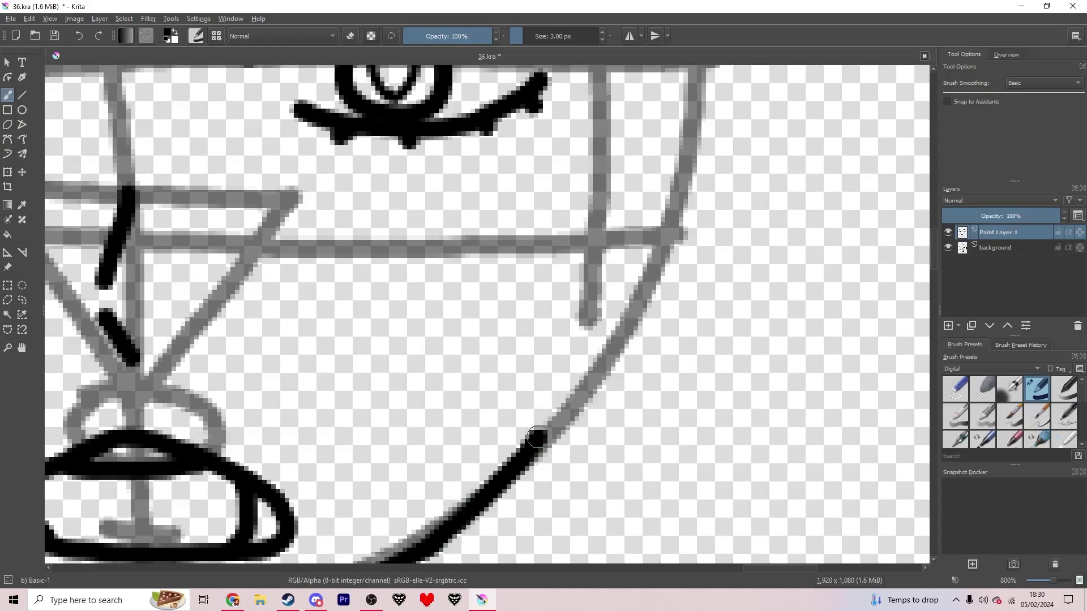
Outline the right side of the face from the chin along the jaw and up beside the eye
{"action": "mouse_move", "coordinate": [574, 326]}
{"action": "left_mouse_down"}
{"action": "mouse_move", "coordinate": [598, 92]}
{"action": "mouse_move", "coordinate": [602, 276]}
{"action": "mouse_move", "coordinate": [605, 142]}
{"action": "left_mouse_up"}
{"action": "scroll", "coordinate": [596, 98], "scroll_direction": "up", "scroll_amount": 3}
{"action": "mouse_move", "coordinate": [317, 481]}
{"action": "left_mouse_down"}
{"action": "mouse_move", "coordinate": [449, 283]}
{"action": "mouse_move", "coordinate": [826, 105]}
{"action": "left_mouse_up"}
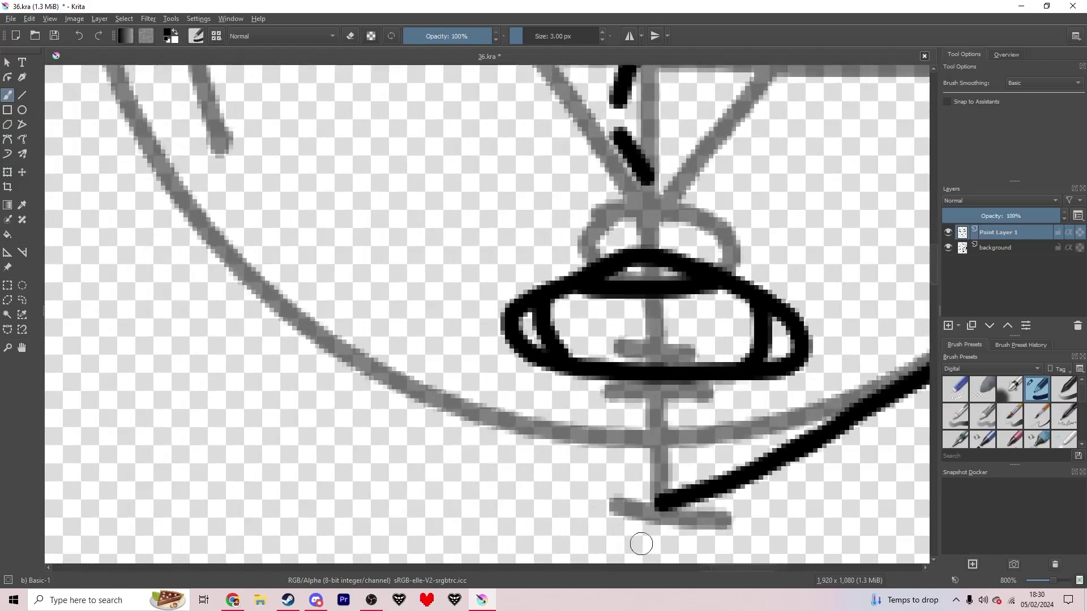
Outline the left side of the face from the chin along the jaw and up beside the eye
{"action": "mouse_move", "coordinate": [653, 493]}
{"action": "left_mouse_down"}
{"action": "mouse_move", "coordinate": [597, 482]}
{"action": "mouse_move", "coordinate": [303, 327]}
{"action": "left_mouse_up"}
{"action": "scroll", "coordinate": [304, 327], "scroll_direction": "up", "scroll_amount": 3}
{"action": "scroll", "coordinate": [431, 484], "scroll_direction": "left", "scroll_amount": 2}
{"action": "mouse_move", "coordinate": [431, 485]}
{"action": "left_mouse_down"}
{"action": "mouse_move", "coordinate": [365, 336]}
{"action": "mouse_move", "coordinate": [330, 126]}
{"action": "left_mouse_up"}
{"action": "scroll", "coordinate": [330, 126], "scroll_direction": "up", "scroll_amount": 4}
{"action": "scroll", "coordinate": [330, 125], "scroll_direction": "left", "scroll_amount": 2}
{"action": "left_click_drag", "start_coordinate": [414, 376], "coordinate": [396, 198]}
Extend the left face outline upward along the temple toward the eyebrow
{"action": "scroll", "coordinate": [397, 198], "scroll_direction": "down", "scroll_amount": 4}
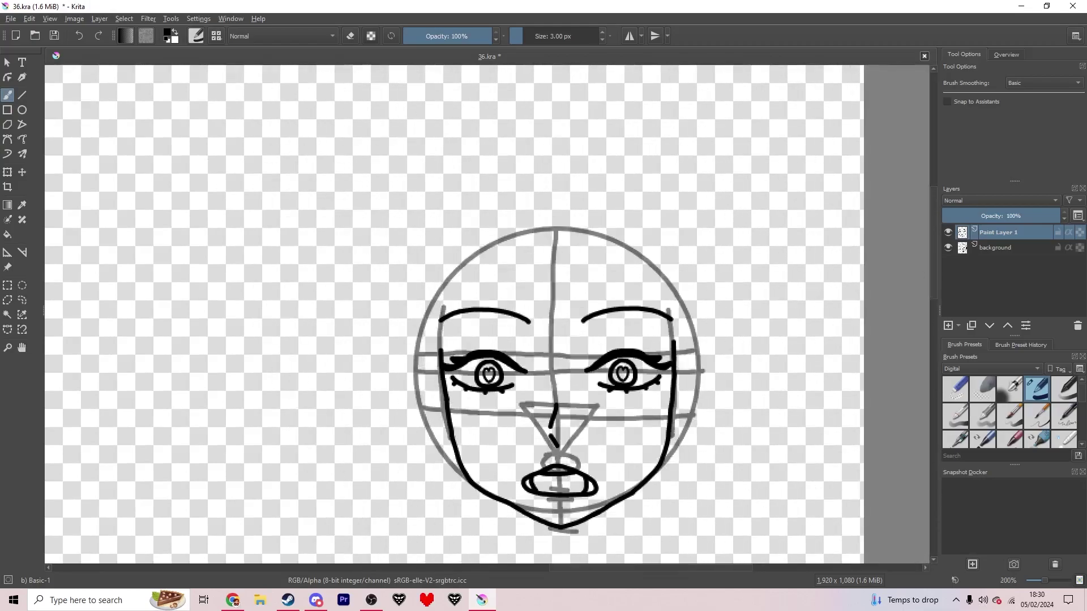
{"action": "scroll", "coordinate": [595, 334], "scroll_direction": "up", "scroll_amount": 1}
{"action": "scroll", "coordinate": [426, 357], "scroll_direction": "up", "scroll_amount": 3}
{"action": "left_click_drag", "start_coordinate": [277, 373], "coordinate": [270, 286]}
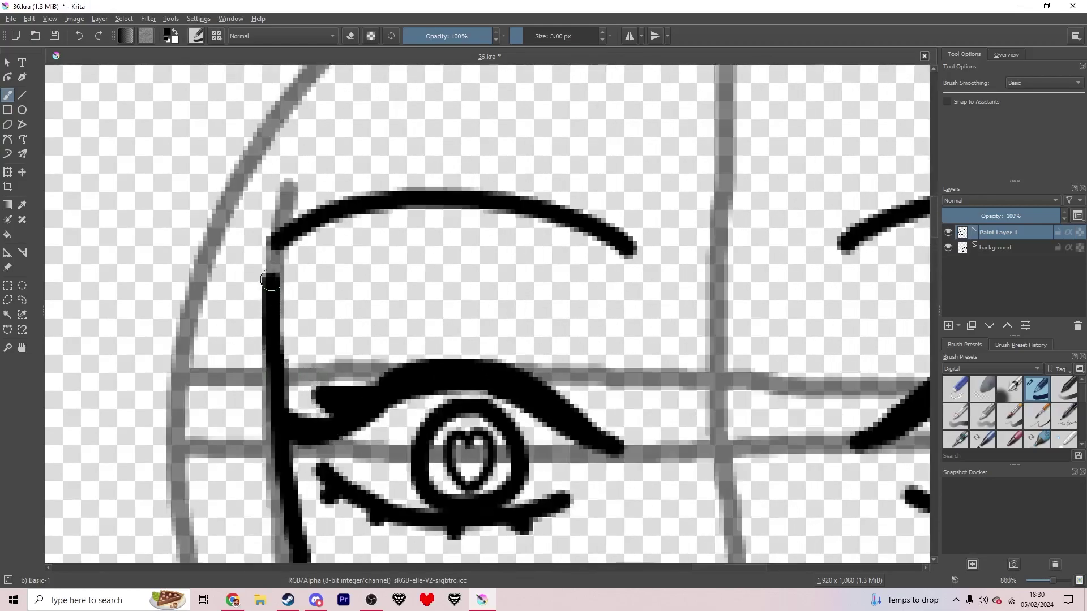
{"action": "mouse_move", "coordinate": [341, 325]}
{"action": "left_mouse_down"}
{"action": "mouse_move", "coordinate": [504, 246]}
{"action": "mouse_move", "coordinate": [660, 484]}
{"action": "mouse_move", "coordinate": [711, 539]}
{"action": "mouse_move", "coordinate": [874, 286]}
{"action": "mouse_move", "coordinate": [558, 282]}
{"action": "mouse_move", "coordinate": [742, 255]}
{"action": "mouse_move", "coordinate": [903, 320]}
{"action": "left_mouse_up"}
Draw a wavy line down from each side of the face, ending below the chin
{"action": "scroll", "coordinate": [673, 349], "scroll_direction": "down", "scroll_amount": 3}
{"action": "left_click_drag", "start_coordinate": [460, 528], "coordinate": [481, 324]}
{"action": "scroll", "coordinate": [481, 323], "scroll_direction": "up", "scroll_amount": 2}
{"action": "mouse_move", "coordinate": [428, 161]}
{"action": "left_mouse_down"}
{"action": "mouse_move", "coordinate": [415, 354]}
{"action": "mouse_move", "coordinate": [477, 562]}
{"action": "left_mouse_up"}
{"action": "left_click_drag", "start_coordinate": [513, 488], "coordinate": [250, 411]}
{"action": "left_click_drag", "start_coordinate": [793, 129], "coordinate": [838, 506]}
{"action": "left_click_drag", "start_coordinate": [609, 433], "coordinate": [598, 326]}
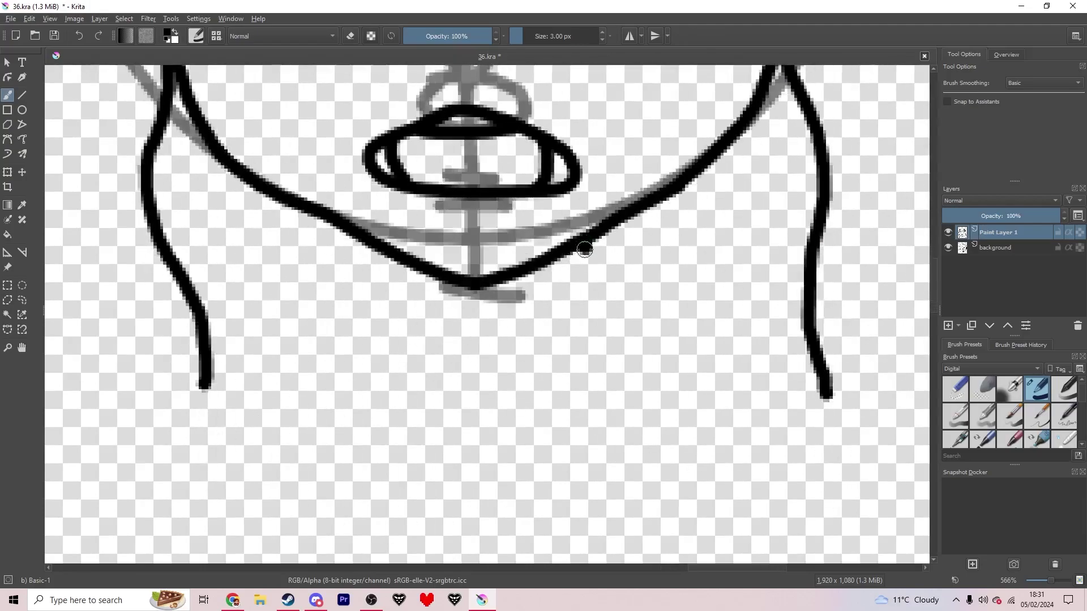
Draw the two neck lines running down from either side of the jaw below the chin
{"action": "key", "text": "ctrl+z"}
{"action": "left_click_drag", "start_coordinate": [618, 226], "coordinate": [611, 240]}
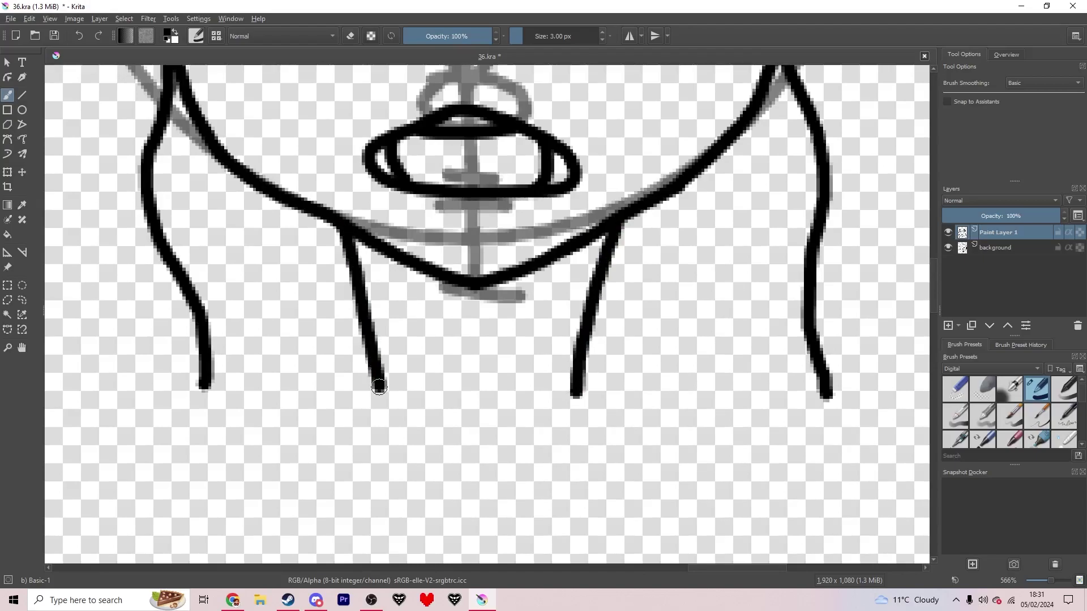
{"action": "key", "text": "ctrl+z"}
Draw the wavy outer hair outline up the left side of the head to a small loop at the crown
{"action": "left_click_drag", "start_coordinate": [174, 339], "coordinate": [524, 414]}
{"action": "mouse_move", "coordinate": [366, 363]}
{"action": "left_mouse_down"}
{"action": "mouse_move", "coordinate": [418, 175]}
{"action": "mouse_move", "coordinate": [366, 72]}
{"action": "left_mouse_up"}
{"action": "left_click_drag", "start_coordinate": [366, 72], "coordinate": [433, 330]}
{"action": "left_click_drag", "start_coordinate": [433, 331], "coordinate": [427, 113]}
{"action": "left_click_drag", "start_coordinate": [428, 113], "coordinate": [429, 282]}
{"action": "mouse_move", "coordinate": [429, 282]}
{"action": "left_mouse_down"}
{"action": "mouse_move", "coordinate": [415, 238]}
{"action": "mouse_move", "coordinate": [433, 101]}
{"action": "left_mouse_up"}
{"action": "mouse_move", "coordinate": [433, 101]}
{"action": "left_mouse_down"}
{"action": "mouse_move", "coordinate": [388, 350]}
{"action": "mouse_move", "coordinate": [458, 223]}
{"action": "mouse_move", "coordinate": [740, 116]}
{"action": "mouse_move", "coordinate": [688, 160]}
{"action": "mouse_move", "coordinate": [474, 248]}
{"action": "left_mouse_up"}
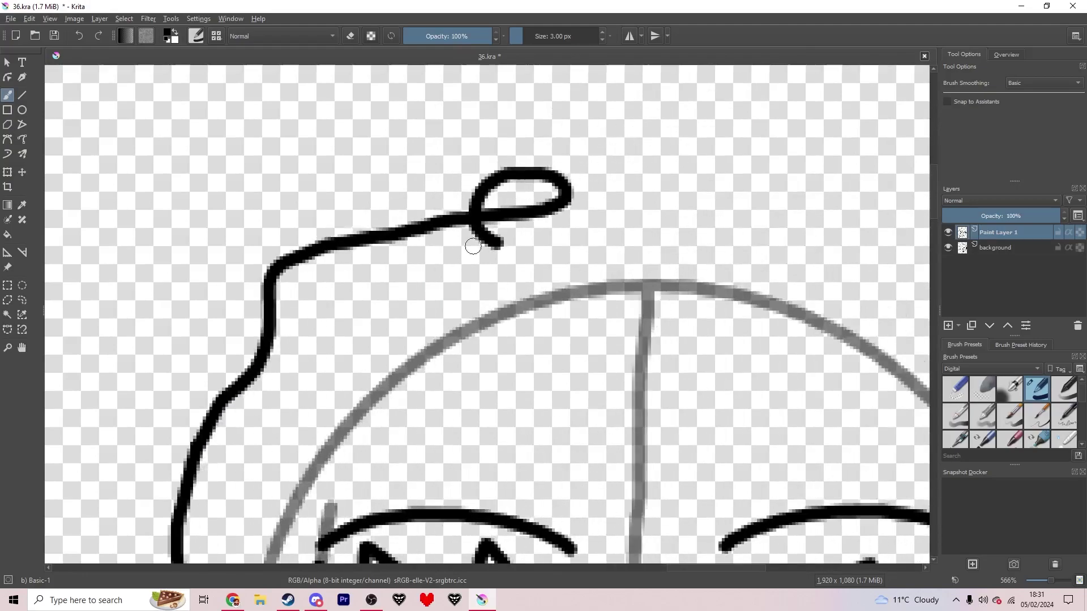
Continue the wavy outer hair outline from the crown loop over the head and down the right side
{"action": "left_click_drag", "start_coordinate": [620, 192], "coordinate": [846, 245]}
{"action": "left_click_drag", "start_coordinate": [821, 245], "coordinate": [544, 171]}
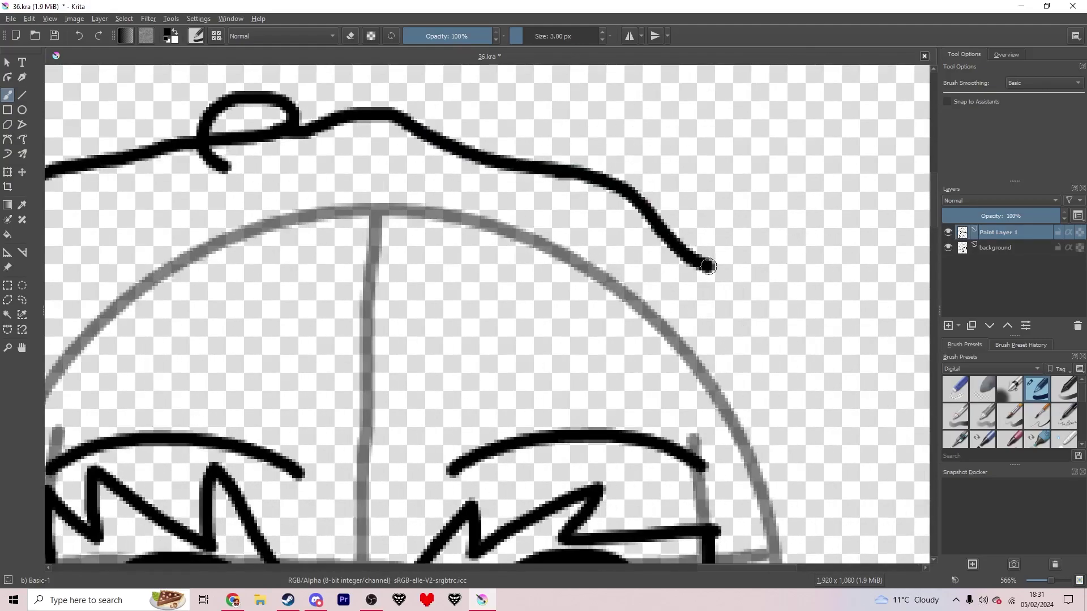
{"action": "left_click_drag", "start_coordinate": [821, 383], "coordinate": [856, 462]}
{"action": "mouse_move", "coordinate": [856, 462]}
{"action": "left_mouse_down"}
{"action": "mouse_move", "coordinate": [604, 152]}
{"action": "mouse_move", "coordinate": [631, 278]}
{"action": "mouse_move", "coordinate": [636, 532]}
{"action": "mouse_move", "coordinate": [559, 158]}
{"action": "mouse_move", "coordinate": [537, 376]}
{"action": "left_mouse_up"}
{"action": "left_click_drag", "start_coordinate": [563, 481], "coordinate": [565, 484]}
{"action": "scroll", "coordinate": [488, 286], "scroll_direction": "down", "scroll_amount": 4}
{"action": "mouse_move", "coordinate": [340, 138]}
{"action": "left_mouse_down"}
{"action": "mouse_move", "coordinate": [427, 209]}
{"action": "mouse_move", "coordinate": [432, 259]}
{"action": "left_mouse_up"}
Hide the background layer with the construction sketch and make Paint Layer 1 the active layer
{"action": "left_click", "coordinate": [994, 248]}
{"action": "left_click", "coordinate": [948, 248]}
{"action": "left_click", "coordinate": [998, 233]}
Draw scalloped hair strands below the crown loop and along the upper left of the hair
{"action": "scroll", "coordinate": [423, 187], "scroll_direction": "up", "scroll_amount": 3}
{"action": "mouse_move", "coordinate": [313, 235]}
{"action": "left_mouse_down"}
{"action": "mouse_move", "coordinate": [434, 167]}
{"action": "mouse_move", "coordinate": [599, 227]}
{"action": "left_mouse_up"}
{"action": "key", "text": "ctrl+z"}
{"action": "left_click_drag", "start_coordinate": [380, 133], "coordinate": [466, 145]}
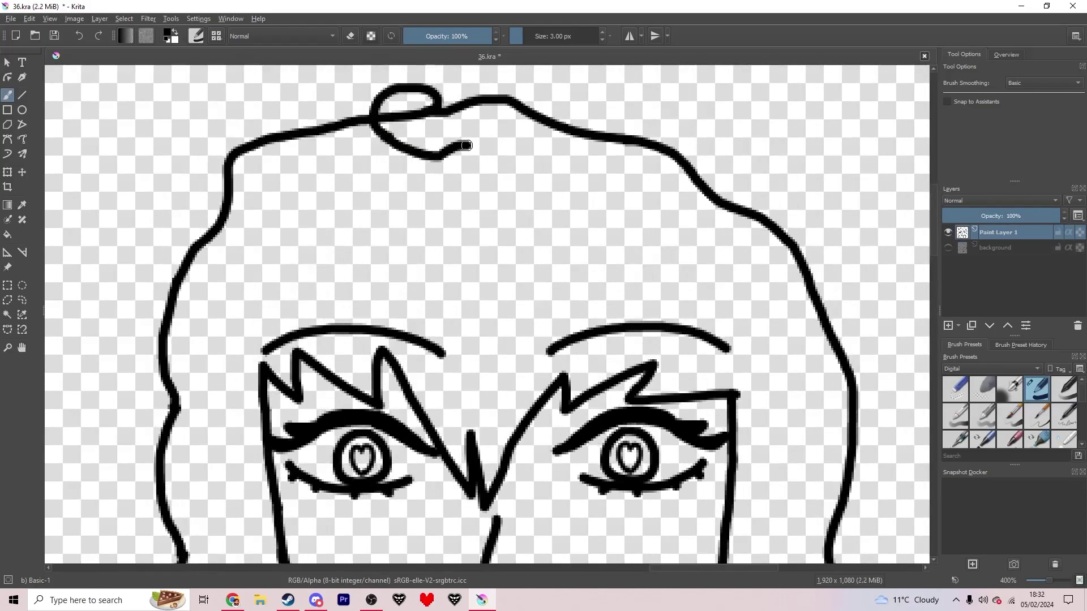
{"action": "key", "text": "ctrl+z"}
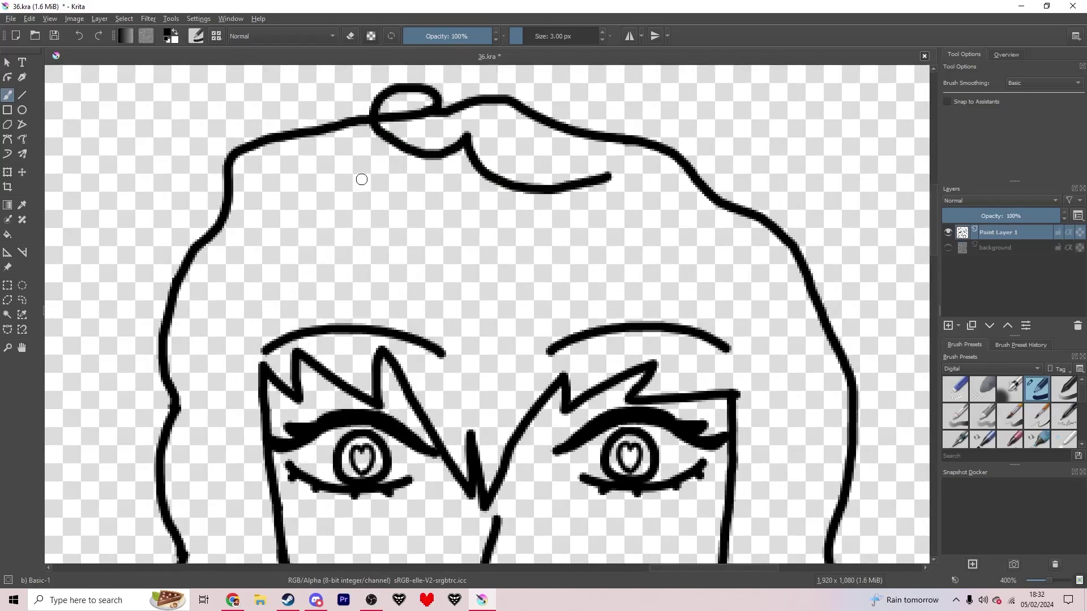
{"action": "key", "text": "ctrl+z"}
{"action": "left_click_drag", "start_coordinate": [381, 169], "coordinate": [290, 189]}
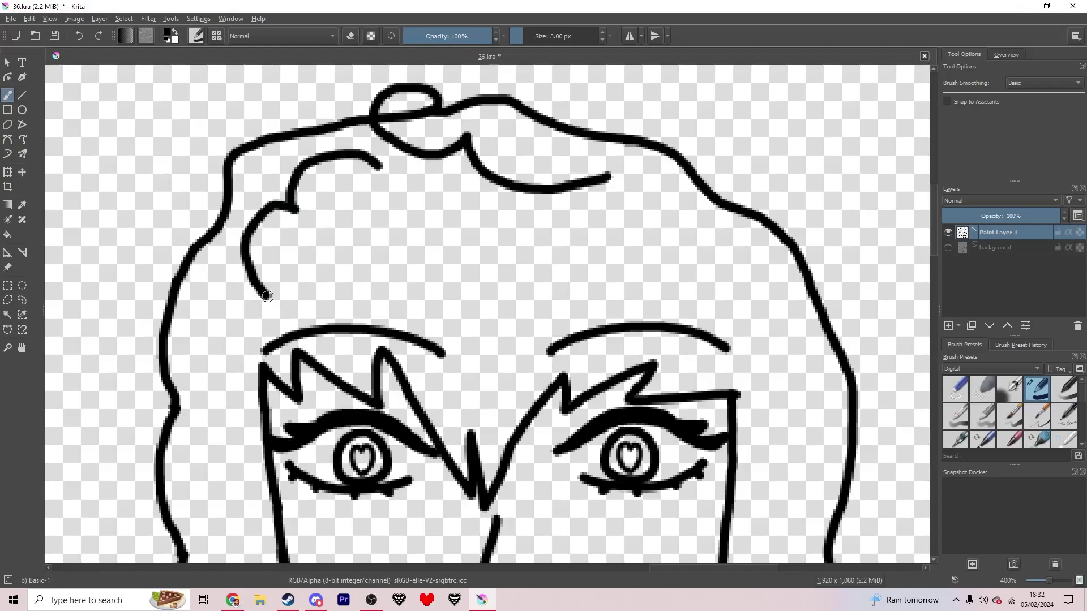
Add wavy strands across the forehead, short squiggles near the brows and a scalloped strand in the upper right hair
{"action": "left_click_drag", "start_coordinate": [349, 259], "coordinate": [578, 225]}
{"action": "left_click_drag", "start_coordinate": [364, 274], "coordinate": [534, 290]}
{"action": "left_click_drag", "start_coordinate": [602, 252], "coordinate": [527, 238]}
{"action": "left_click_drag", "start_coordinate": [555, 197], "coordinate": [719, 392]}
{"action": "left_click_drag", "start_coordinate": [457, 345], "coordinate": [462, 213]}
{"action": "mouse_move", "coordinate": [523, 135]}
{"action": "left_mouse_down"}
{"action": "mouse_move", "coordinate": [490, 152]}
{"action": "mouse_move", "coordinate": [529, 240]}
{"action": "left_mouse_up"}
{"action": "key", "text": "ctrl+z"}
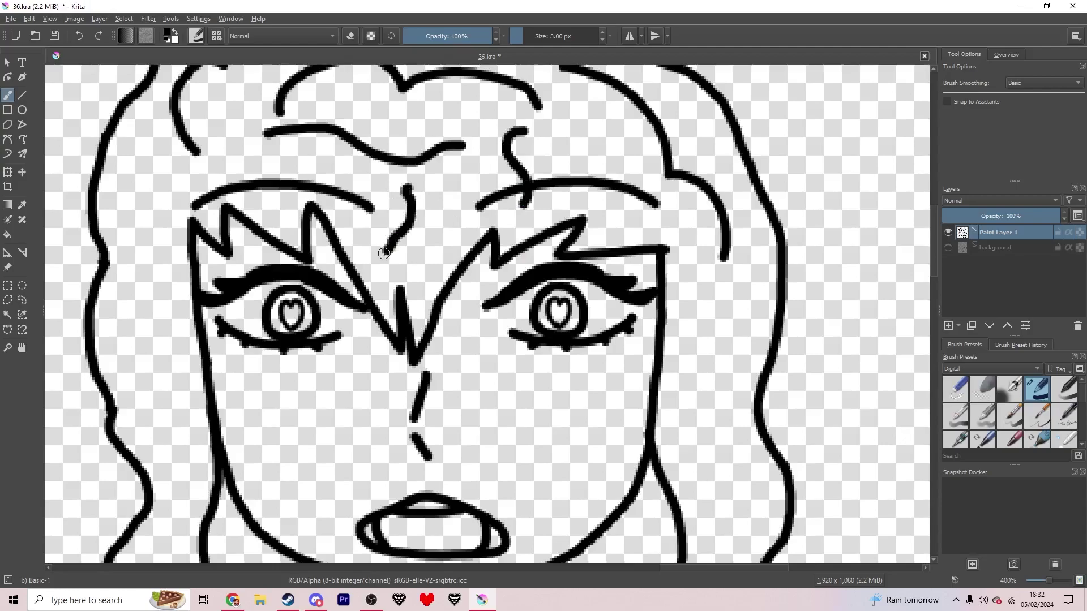
{"action": "left_click_drag", "start_coordinate": [399, 260], "coordinate": [415, 246]}
Draw wavy inner strands down the hair on both sides of the face
{"action": "scroll", "coordinate": [348, 259], "scroll_direction": "down", "scroll_amount": 2}
{"action": "scroll", "coordinate": [349, 259], "scroll_direction": "left", "scroll_amount": 2}
{"action": "left_click_drag", "start_coordinate": [205, 241], "coordinate": [229, 356]}
{"action": "mouse_move", "coordinate": [234, 442]}
{"action": "left_mouse_down"}
{"action": "mouse_move", "coordinate": [297, 239]}
{"action": "mouse_move", "coordinate": [296, 384]}
{"action": "left_mouse_up"}
{"action": "left_click_drag", "start_coordinate": [773, 384], "coordinate": [557, 457]}
{"action": "mouse_move", "coordinate": [623, 491]}
{"action": "left_mouse_down"}
{"action": "mouse_move", "coordinate": [607, 460]}
{"action": "mouse_move", "coordinate": [635, 315]}
{"action": "left_mouse_up"}
{"action": "left_click_drag", "start_coordinate": [596, 276], "coordinate": [549, 406]}
Add short wavy hair strands beside the neck on both sides, below the jaw
{"action": "scroll", "coordinate": [525, 311], "scroll_direction": "down", "scroll_amount": 4}
{"action": "scroll", "coordinate": [525, 311], "scroll_direction": "left", "scroll_amount": 2}
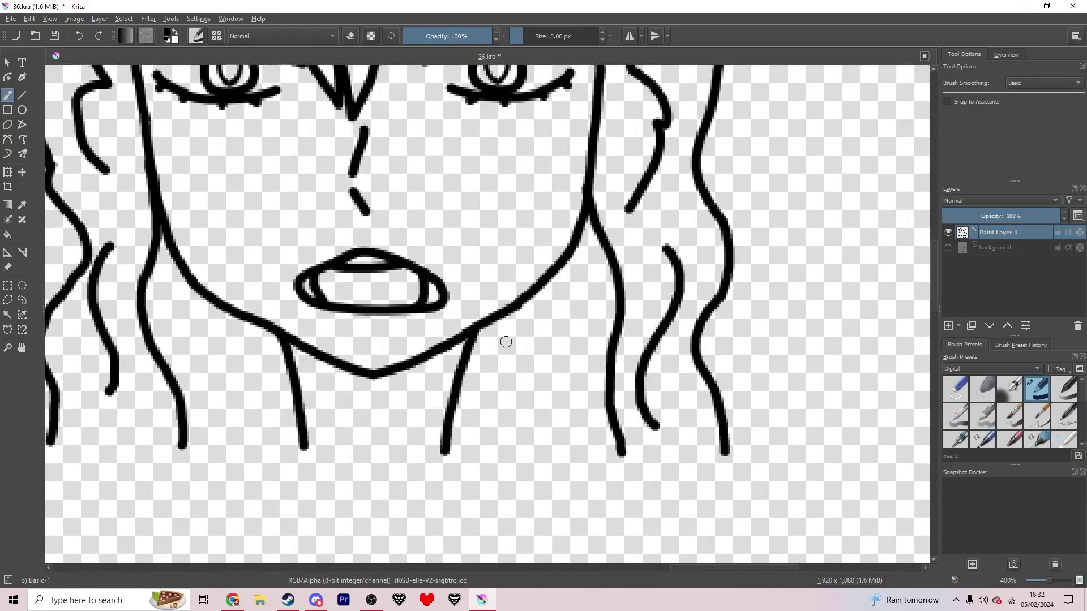
{"action": "left_click_drag", "start_coordinate": [590, 295], "coordinate": [594, 339]}
{"action": "scroll", "coordinate": [594, 338], "scroll_direction": "down", "scroll_amount": 2}
{"action": "scroll", "coordinate": [594, 338], "scroll_direction": "left", "scroll_amount": 3}
{"action": "left_click_drag", "start_coordinate": [311, 208], "coordinate": [331, 323]}
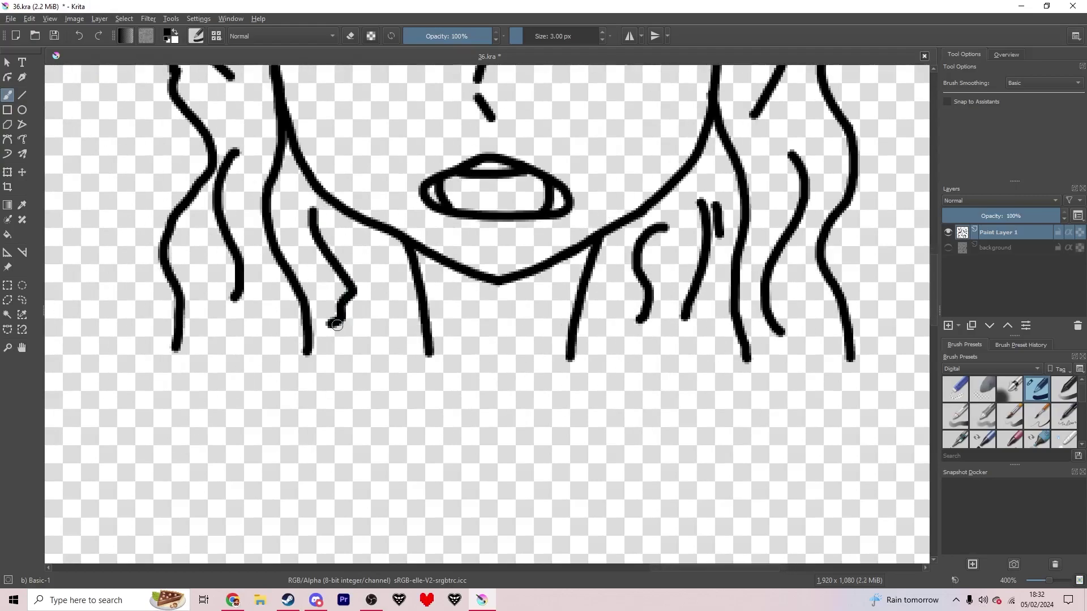
Save the drawing with the finished hair line art
{"action": "scroll", "coordinate": [421, 341], "scroll_direction": "down", "scroll_amount": 5}
{"action": "scroll", "coordinate": [421, 287], "scroll_direction": "up", "scroll_amount": 2}
{"action": "key", "text": "ctrl+s"}
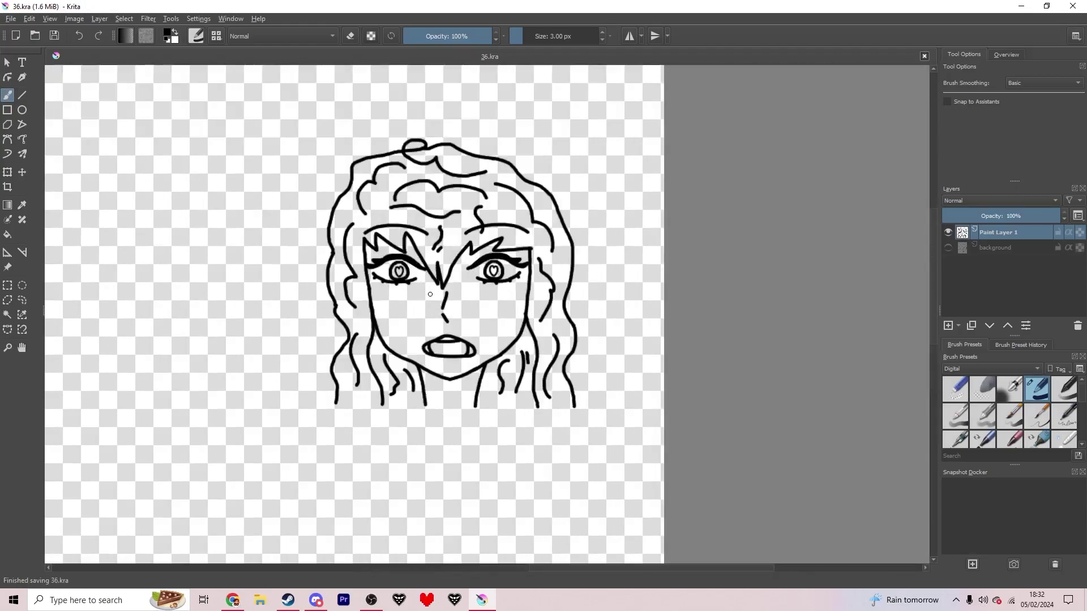
Erase a short gap in the right jawline and redraw it as a small U-shaped dip
{"action": "scroll", "coordinate": [494, 351], "scroll_direction": "up", "scroll_amount": 6}
{"action": "key", "text": "e"}
{"action": "scroll", "coordinate": [529, 368], "scroll_direction": "down", "scroll_amount": 2}
{"action": "scroll", "coordinate": [529, 369], "scroll_direction": "right", "scroll_amount": 1}
{"action": "mouse_move", "coordinate": [490, 283]}
{"action": "left_mouse_down"}
{"action": "mouse_move", "coordinate": [500, 318]}
{"action": "mouse_move", "coordinate": [514, 308]}
{"action": "left_mouse_up"}
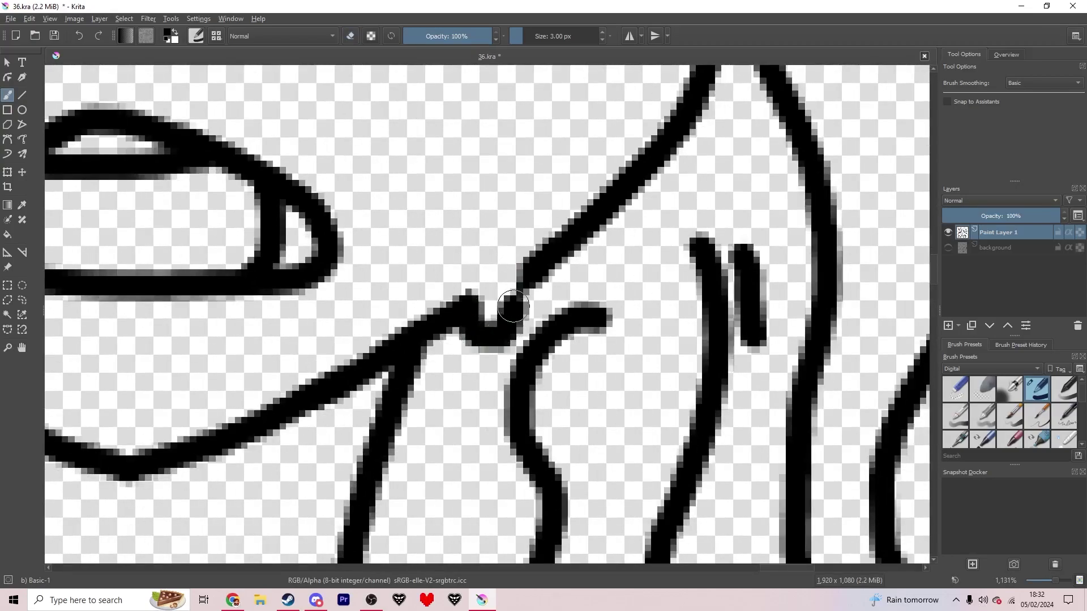
Add small facial marks: a hook on the left cheek, a short line below the lips and creases under both eyes
{"action": "scroll", "coordinate": [317, 260], "scroll_direction": "up", "scroll_amount": 5}
{"action": "scroll", "coordinate": [221, 202], "scroll_direction": "left", "scroll_amount": 7}
{"action": "left_click_drag", "start_coordinate": [231, 233], "coordinate": [279, 264]}
{"action": "scroll", "coordinate": [280, 263], "scroll_direction": "right", "scroll_amount": 4}
{"action": "scroll", "coordinate": [231, 230], "scroll_direction": "down", "scroll_amount": 5}
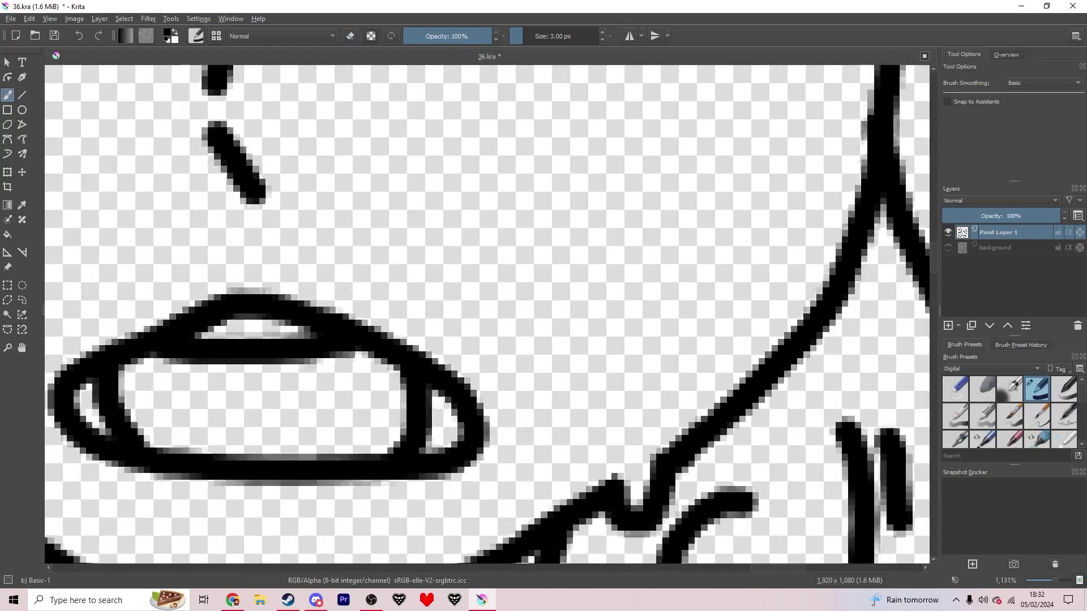
{"action": "left_click_drag", "start_coordinate": [310, 374], "coordinate": [405, 372]}
{"action": "left_click_drag", "start_coordinate": [281, 151], "coordinate": [363, 363]}
{"action": "left_click_drag", "start_coordinate": [264, 196], "coordinate": [323, 308]}
{"action": "scroll", "coordinate": [273, 221], "scroll_direction": "up", "scroll_amount": 1}
{"action": "scroll", "coordinate": [329, 349], "scroll_direction": "down", "scroll_amount": 5}
{"action": "scroll", "coordinate": [462, 263], "scroll_direction": "down", "scroll_amount": 10}
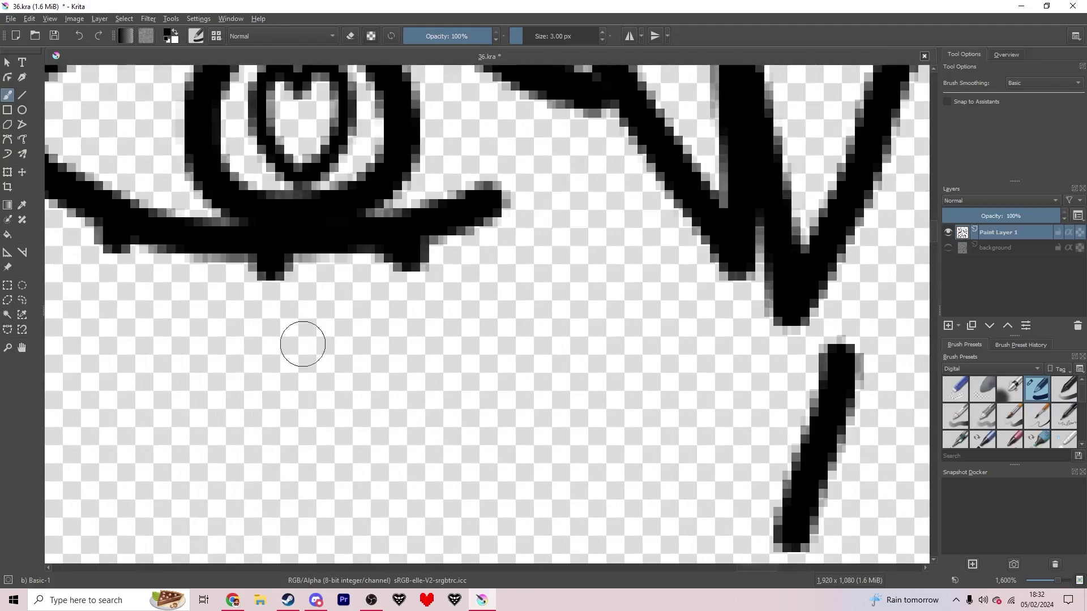
{"action": "scroll", "coordinate": [505, 303], "scroll_direction": "up", "scroll_amount": 1}
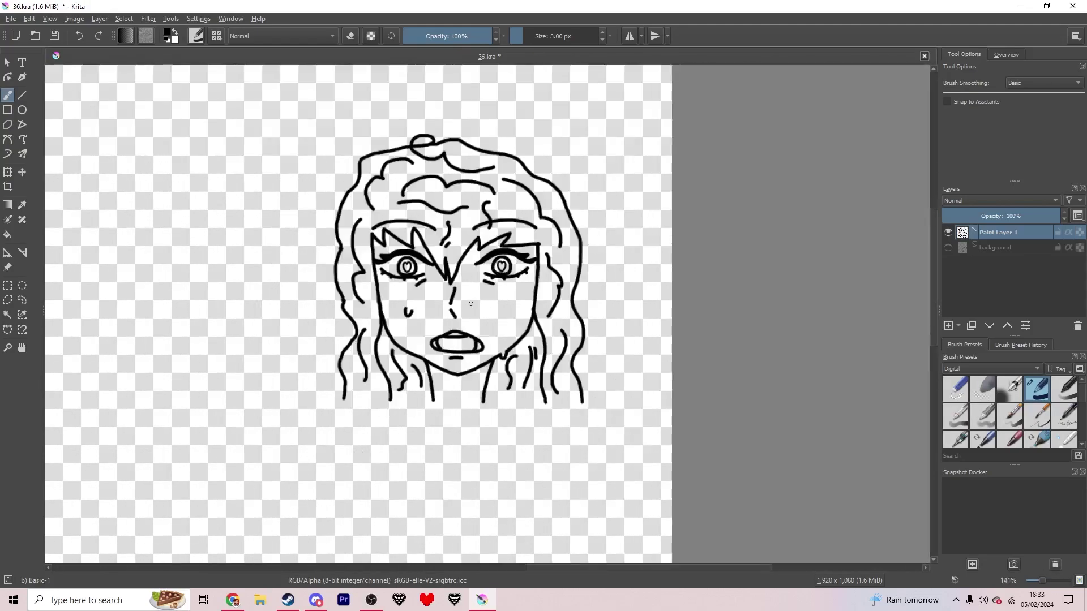
Add a new paint layer and draw a large unfilled circle on the empty canvas left of the finished head
{"action": "left_click_drag", "start_coordinate": [506, 303], "coordinate": [772, 298]}
{"action": "left_click", "coordinate": [948, 326]}
{"action": "left_click", "coordinate": [22, 110]}
{"action": "mouse_move", "coordinate": [512, 381]}
{"action": "left_mouse_down"}
{"action": "mouse_move", "coordinate": [312, 181]}
{"action": "mouse_move", "coordinate": [277, 171]}
{"action": "left_mouse_up"}
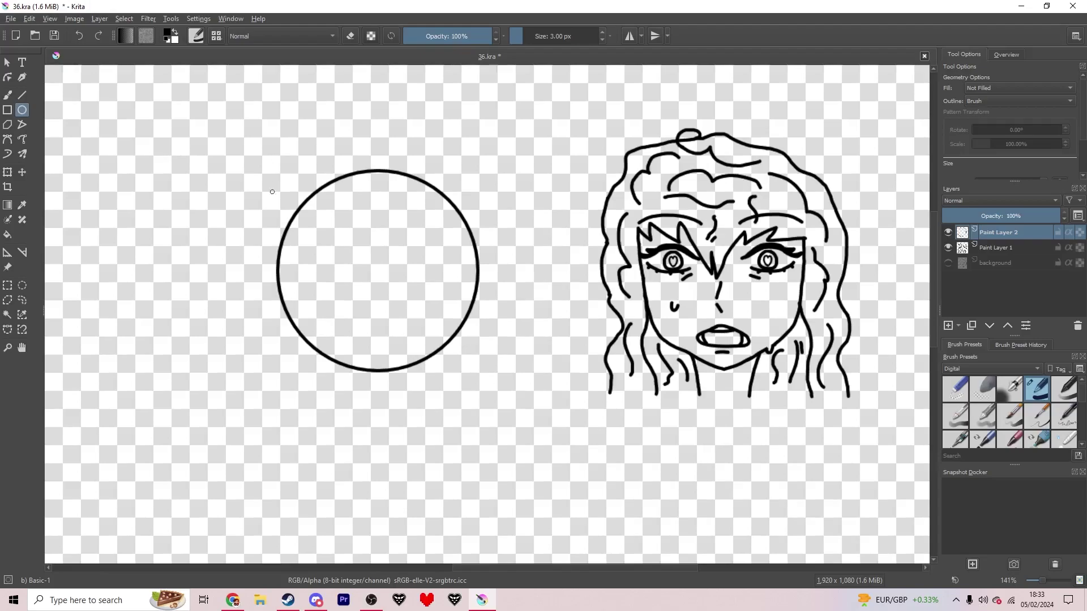
Draw three curved guide lines slanting across the circle from its right edge toward the upper left
{"action": "scroll", "coordinate": [271, 179], "scroll_direction": "up", "scroll_amount": 3}
{"action": "key", "text": "b"}
{"action": "scroll", "coordinate": [231, 238], "scroll_direction": "up", "scroll_amount": 4}
{"action": "mouse_move", "coordinate": [827, 370]}
{"action": "left_mouse_down"}
{"action": "mouse_move", "coordinate": [683, 308]}
{"action": "mouse_move", "coordinate": [437, 230]}
{"action": "mouse_move", "coordinate": [330, 216]}
{"action": "left_mouse_up"}
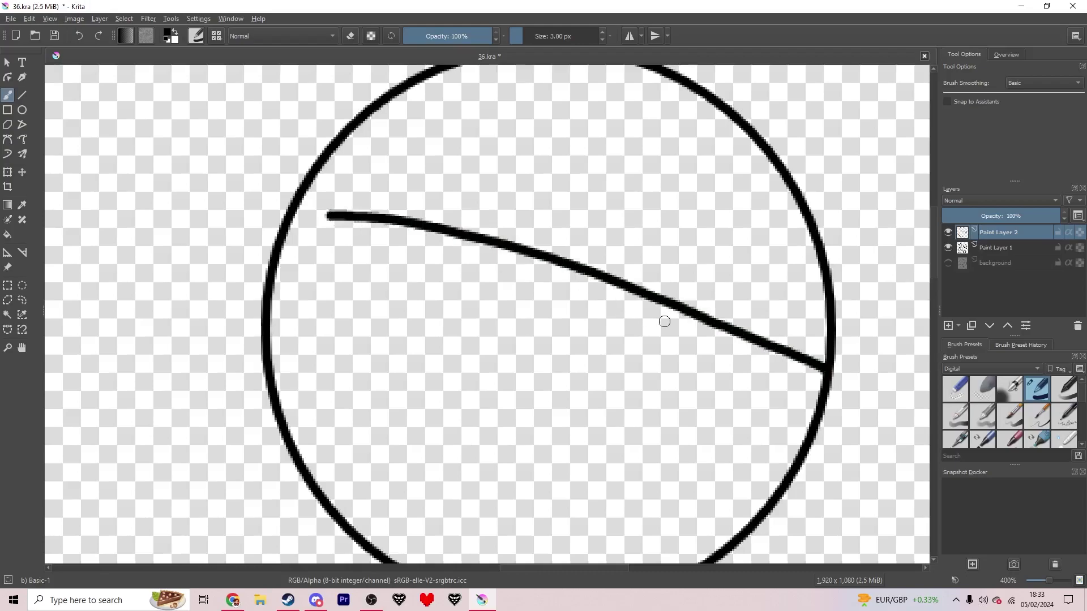
{"action": "mouse_move", "coordinate": [792, 319]}
{"action": "left_mouse_down"}
{"action": "mouse_move", "coordinate": [605, 238]}
{"action": "mouse_move", "coordinate": [381, 183]}
{"action": "left_mouse_up"}
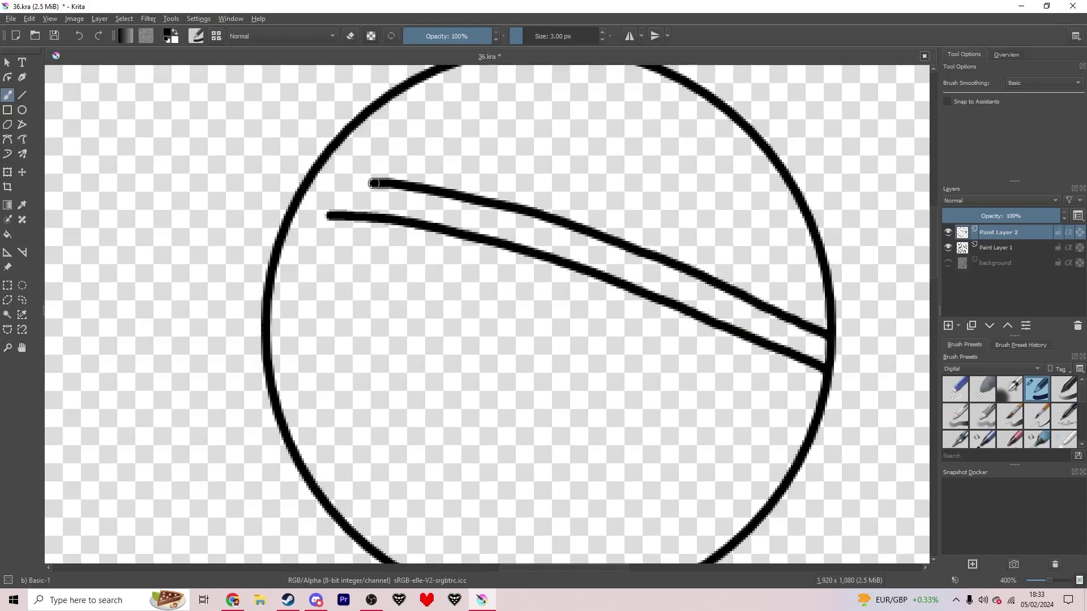
{"action": "mouse_move", "coordinate": [810, 442]}
{"action": "left_mouse_down"}
{"action": "mouse_move", "coordinate": [438, 304]}
{"action": "mouse_move", "coordinate": [328, 274]}
{"action": "left_mouse_up"}
Draw an inverted triangle over the lowest guide line and a small oval at its tip for the nose
{"action": "left_click_drag", "start_coordinate": [690, 393], "coordinate": [575, 343]}
{"action": "mouse_move", "coordinate": [468, 261]}
{"action": "left_mouse_down"}
{"action": "mouse_move", "coordinate": [609, 307]}
{"action": "mouse_move", "coordinate": [539, 377]}
{"action": "left_mouse_up"}
{"action": "key", "text": "ctrl+z"}
{"action": "left_click_drag", "start_coordinate": [482, 270], "coordinate": [591, 311]}
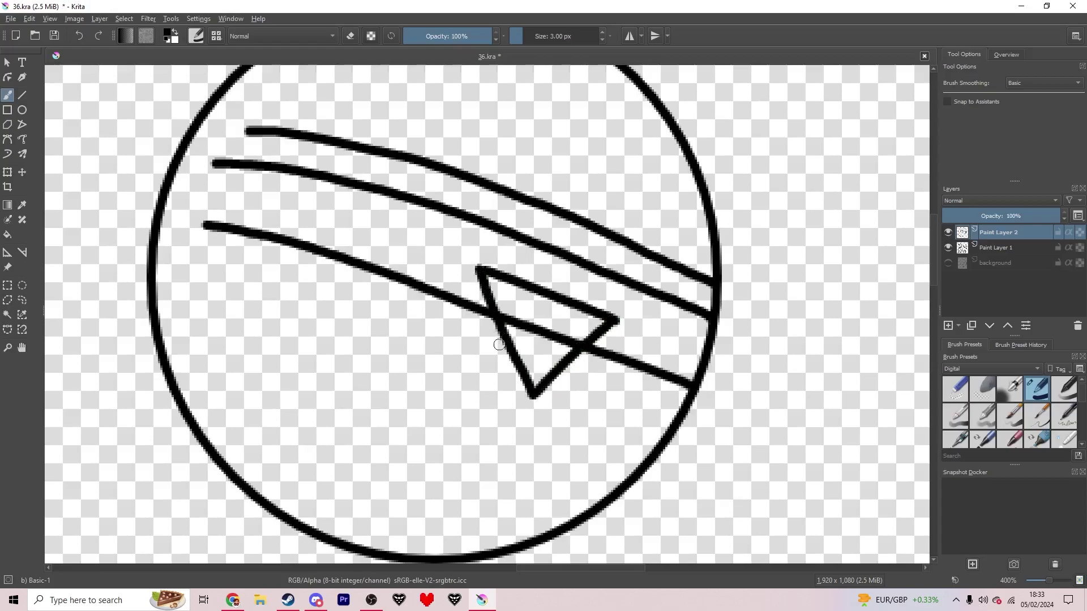
{"action": "left_click_drag", "start_coordinate": [555, 407], "coordinate": [532, 392]}
Draw a curved centre line from the circle's upper edge to a short chin bar, with two short mouth marks across it
{"action": "scroll", "coordinate": [527, 390], "scroll_direction": "down", "scroll_amount": 1}
{"action": "left_click_drag", "start_coordinate": [573, 139], "coordinate": [574, 167]}
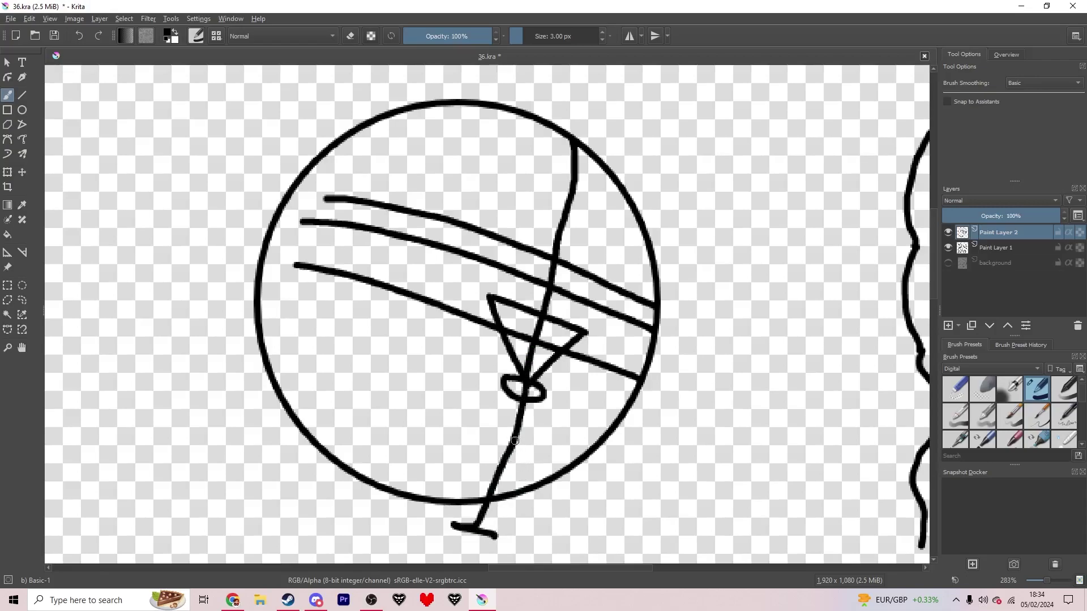
{"action": "scroll", "coordinate": [516, 441], "scroll_direction": "up", "scroll_amount": 3}
{"action": "left_click_drag", "start_coordinate": [470, 346], "coordinate": [561, 362]}
{"action": "left_click_drag", "start_coordinate": [452, 378], "coordinate": [556, 398]}
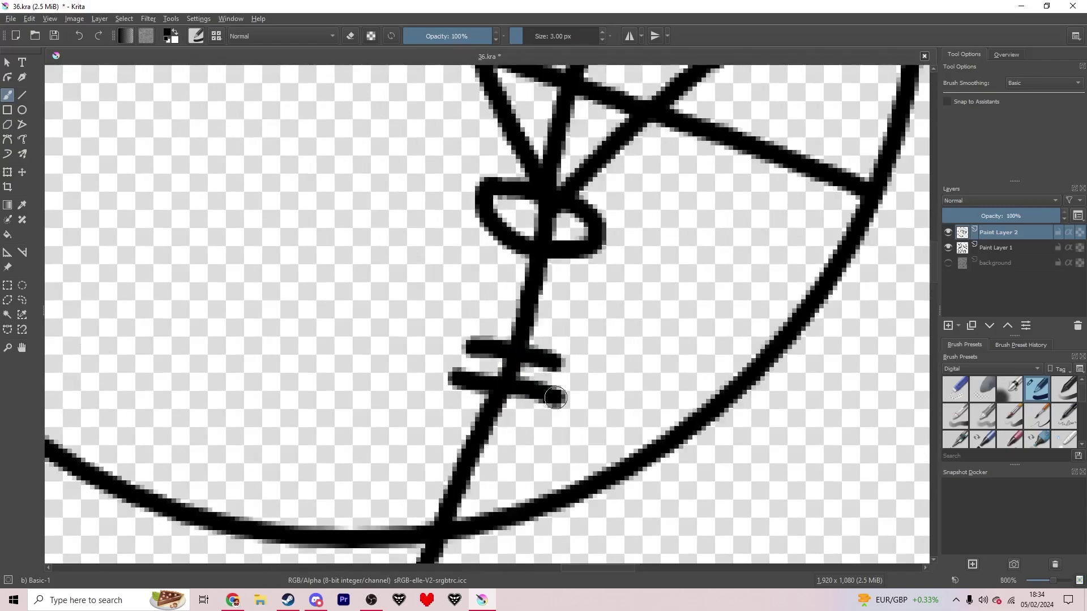
Draw a curved side-plane line bowing across the guide lines in the left part of the circle
{"action": "scroll", "coordinate": [555, 398], "scroll_direction": "down", "scroll_amount": 3}
{"action": "mouse_move", "coordinate": [427, 141]}
{"action": "left_mouse_down"}
{"action": "mouse_move", "coordinate": [461, 174]}
{"action": "mouse_move", "coordinate": [466, 271]}
{"action": "left_mouse_up"}
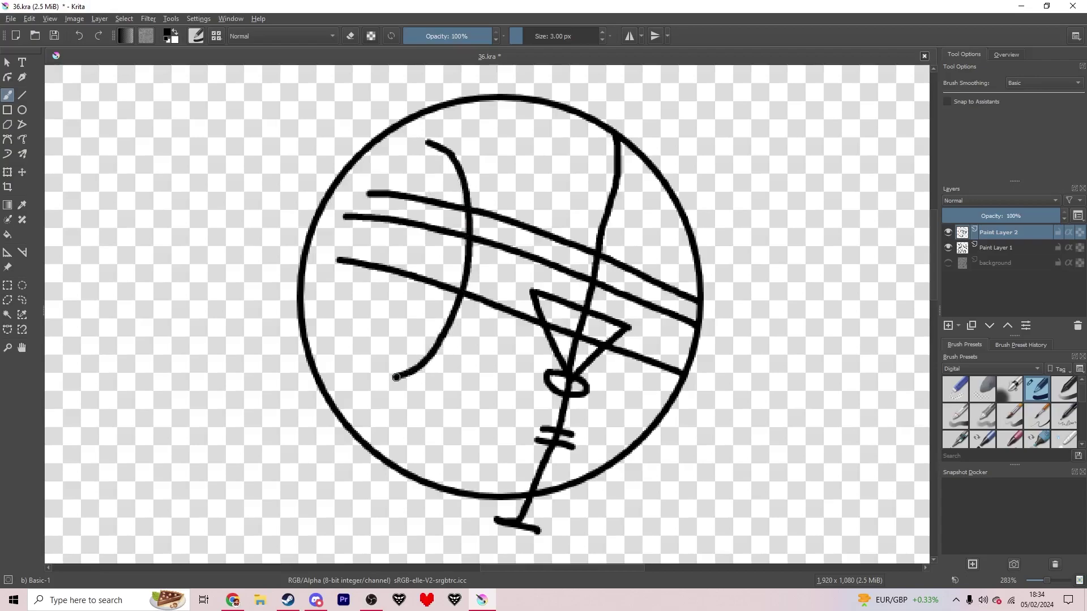
Lower the construction layer's opacity to 53% and add a new paint layer above it
{"action": "left_click", "coordinate": [1005, 216]}
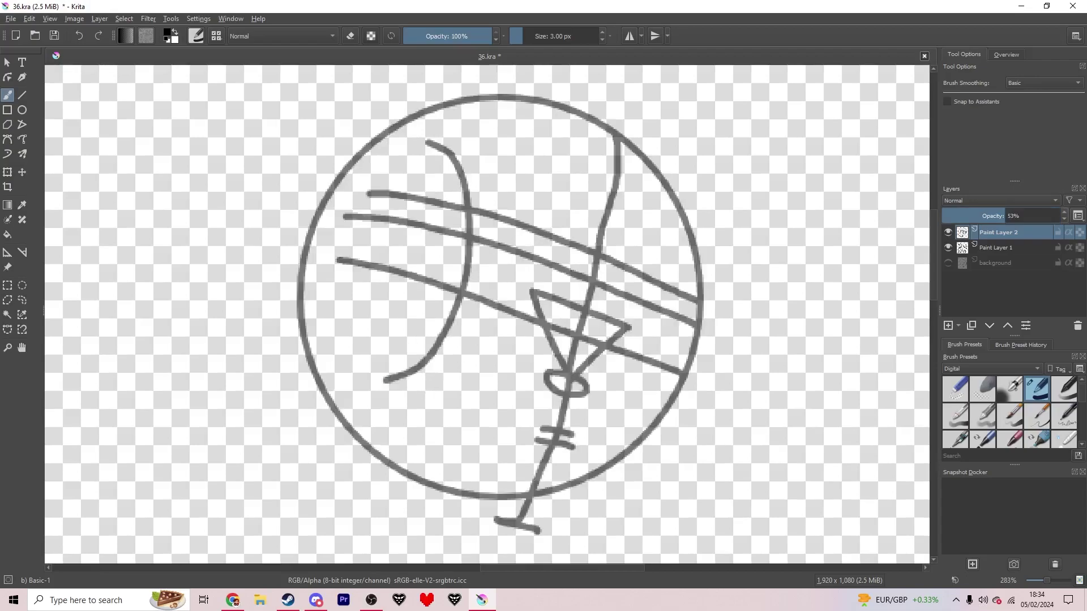
{"action": "key", "text": "Insert"}
Ink a thick arched upper lash line with two outer lashes for the right eye, between the upper guide lines
{"action": "scroll", "coordinate": [546, 296], "scroll_direction": "up", "scroll_amount": 8}
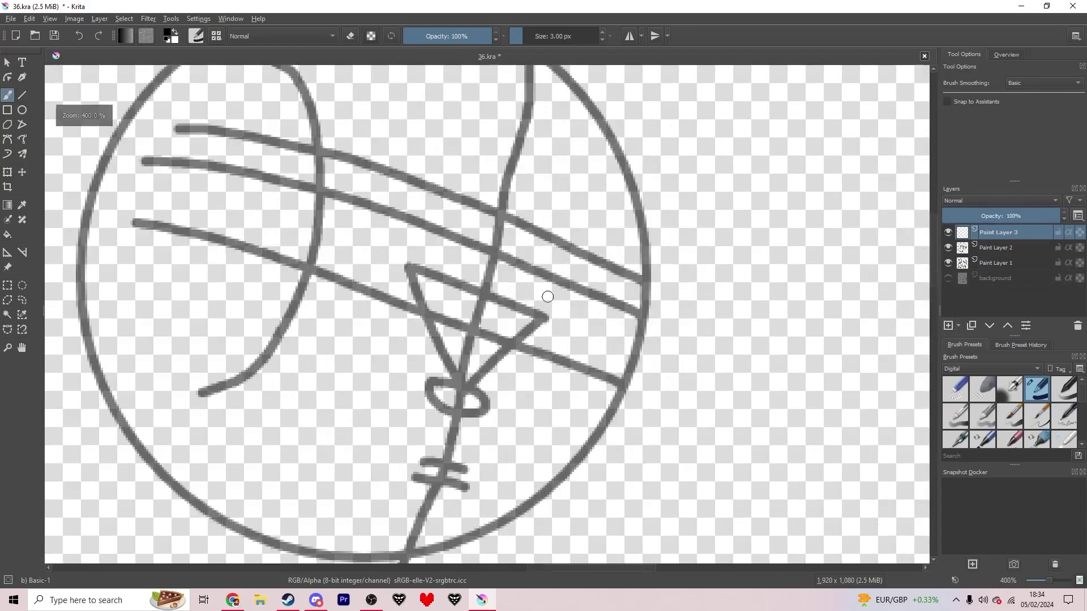
{"action": "left_click", "coordinate": [562, 249]}
{"action": "mouse_move", "coordinate": [562, 249]}
{"action": "left_mouse_down"}
{"action": "mouse_move", "coordinate": [686, 243]}
{"action": "mouse_move", "coordinate": [724, 296]}
{"action": "mouse_move", "coordinate": [768, 330]}
{"action": "mouse_move", "coordinate": [805, 334]}
{"action": "mouse_move", "coordinate": [810, 325]}
{"action": "mouse_move", "coordinate": [735, 302]}
{"action": "mouse_move", "coordinate": [775, 288]}
{"action": "mouse_move", "coordinate": [659, 225]}
{"action": "mouse_move", "coordinate": [532, 252]}
{"action": "mouse_move", "coordinate": [621, 211]}
{"action": "mouse_move", "coordinate": [663, 211]}
{"action": "mouse_move", "coordinate": [693, 227]}
{"action": "left_mouse_up"}
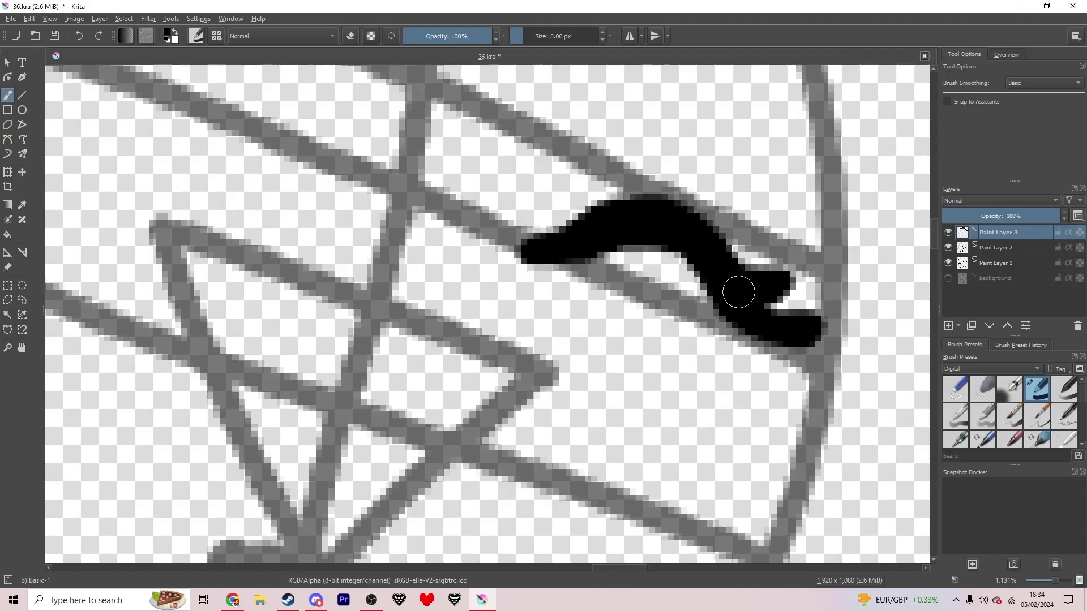
Thin the underside of the right eye's lash line with the eraser and extend its upper lash
{"action": "left_click_drag", "start_coordinate": [764, 354], "coordinate": [639, 251]}
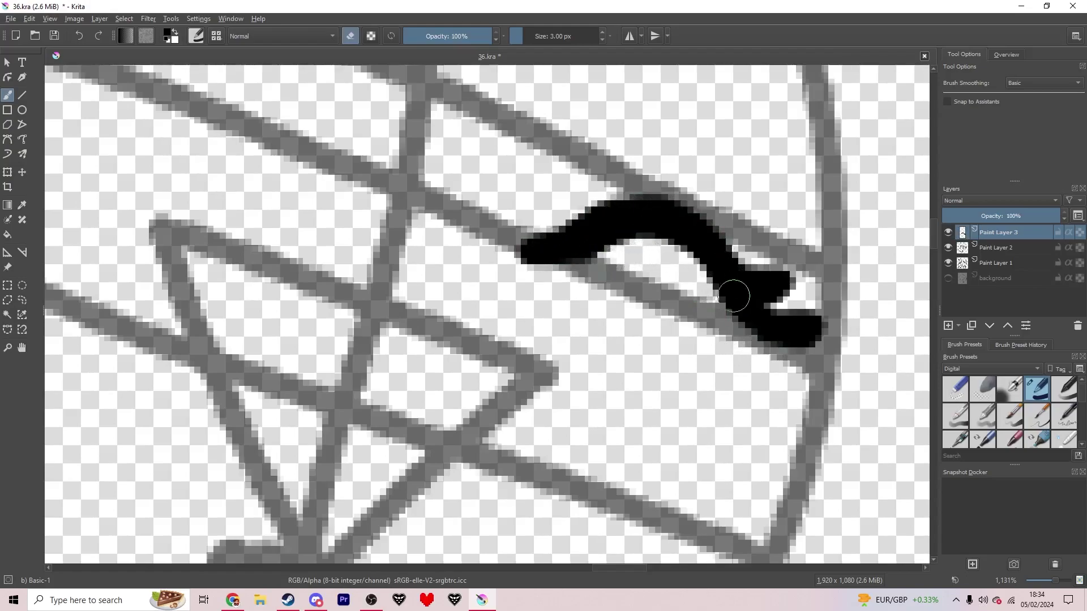
{"action": "mouse_move", "coordinate": [790, 274]}
{"action": "left_mouse_down"}
{"action": "mouse_move", "coordinate": [764, 283]}
{"action": "mouse_move", "coordinate": [731, 262]}
{"action": "mouse_move", "coordinate": [761, 285]}
{"action": "mouse_move", "coordinate": [792, 284]}
{"action": "mouse_move", "coordinate": [739, 264]}
{"action": "left_mouse_up"}
{"action": "key", "text": "e"}
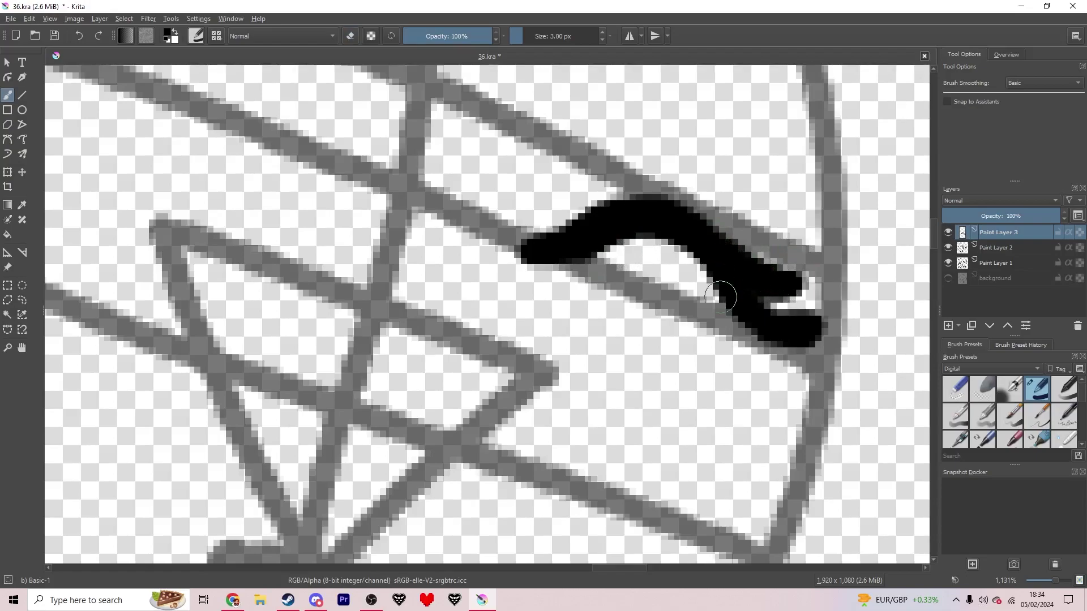
{"action": "key", "text": "e"}
Draw the right eye's lower lid curve and a rounded iris outline at its inner end
{"action": "mouse_move", "coordinate": [763, 338]}
{"action": "left_mouse_down"}
{"action": "mouse_move", "coordinate": [695, 357]}
{"action": "mouse_move", "coordinate": [609, 349]}
{"action": "mouse_move", "coordinate": [563, 318]}
{"action": "left_mouse_up"}
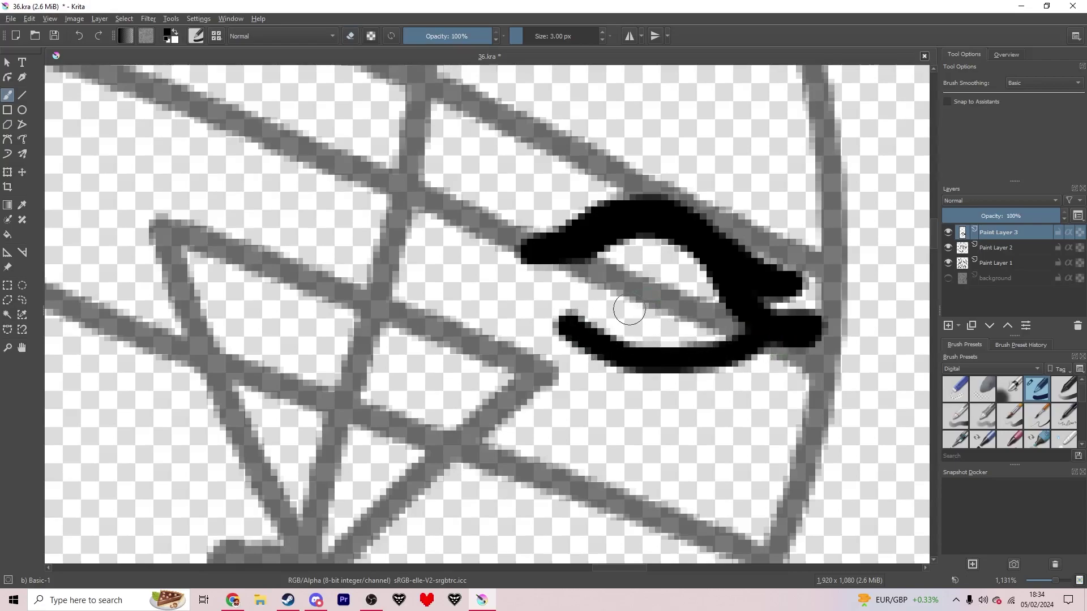
{"action": "scroll", "coordinate": [629, 309], "scroll_direction": "up", "scroll_amount": 2}
{"action": "left_click_drag", "start_coordinate": [612, 302], "coordinate": [503, 291]}
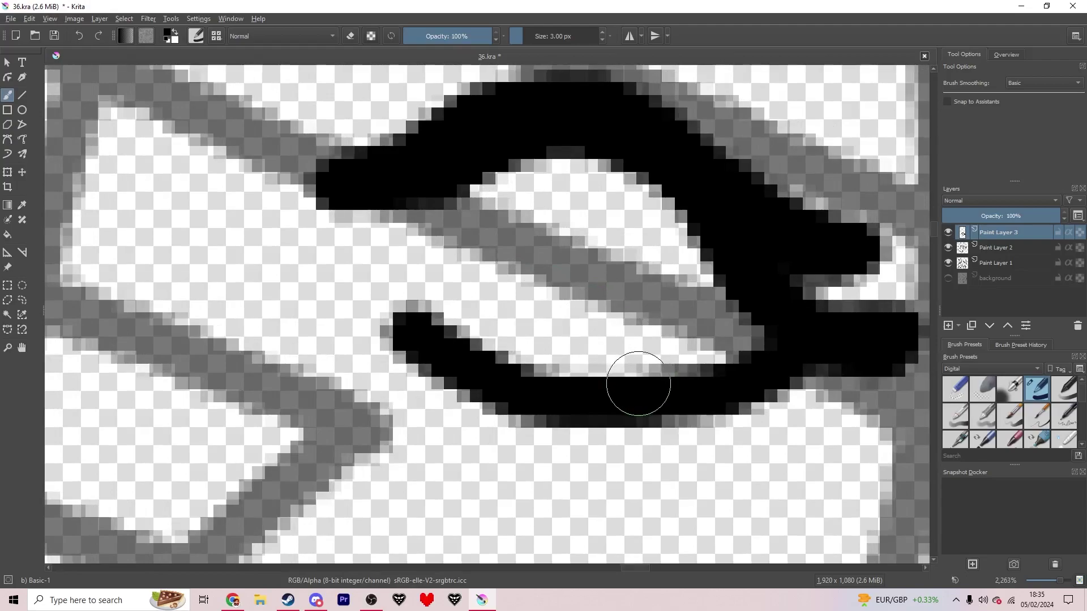
{"action": "mouse_move", "coordinate": [619, 392]}
{"action": "left_mouse_down"}
{"action": "mouse_move", "coordinate": [618, 308]}
{"action": "mouse_move", "coordinate": [577, 242]}
{"action": "mouse_move", "coordinate": [494, 222]}
{"action": "mouse_move", "coordinate": [422, 273]}
{"action": "left_mouse_up"}
{"action": "key", "text": "ctrl+z"}
{"action": "mouse_move", "coordinate": [403, 328]}
{"action": "left_mouse_down"}
{"action": "mouse_move", "coordinate": [453, 241]}
{"action": "mouse_move", "coordinate": [556, 245]}
{"action": "mouse_move", "coordinate": [604, 347]}
{"action": "mouse_move", "coordinate": [588, 235]}
{"action": "mouse_move", "coordinate": [492, 209]}
{"action": "mouse_move", "coordinate": [418, 258]}
{"action": "mouse_move", "coordinate": [417, 324]}
{"action": "left_mouse_up"}
{"action": "key", "text": "ctrl+z"}
Reduce the brush size to 1 px and draw a small heart pupil inside the right eye's iris
{"action": "scroll", "coordinate": [478, 309], "scroll_direction": "up", "scroll_amount": 2}
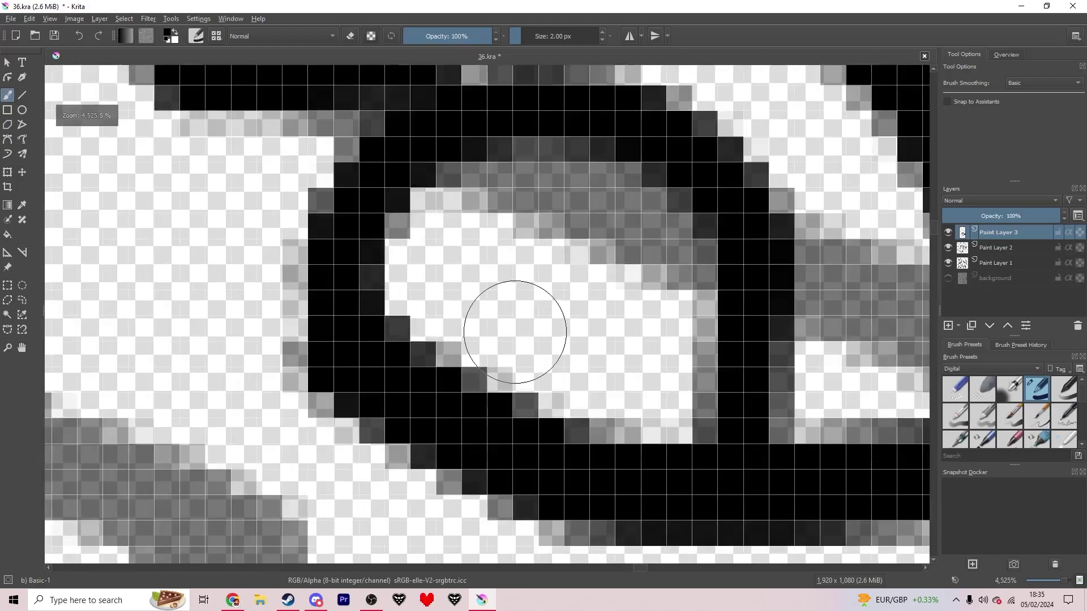
{"action": "key", "text": "["}
{"action": "mouse_move", "coordinate": [513, 365]}
{"action": "left_mouse_down"}
{"action": "mouse_move", "coordinate": [480, 249]}
{"action": "mouse_move", "coordinate": [569, 213]}
{"action": "mouse_move", "coordinate": [642, 215]}
{"action": "mouse_move", "coordinate": [629, 330]}
{"action": "mouse_move", "coordinate": [535, 381]}
{"action": "mouse_move", "coordinate": [501, 321]}
{"action": "left_mouse_up"}
{"action": "scroll", "coordinate": [583, 352], "scroll_direction": "down", "scroll_amount": 9}
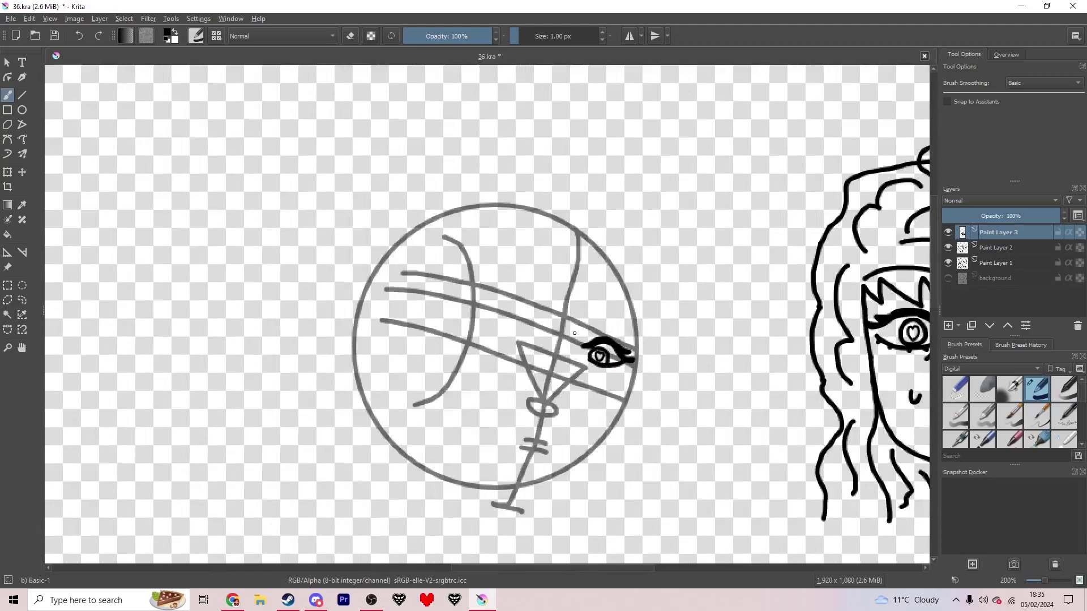
Set the brush size to 3 px and ink the left eye's thick upper lash line with two outer lashes
{"action": "scroll", "coordinate": [574, 334], "scroll_direction": "up", "scroll_amount": 4}
{"action": "left_click_drag", "start_coordinate": [428, 343], "coordinate": [544, 369]}
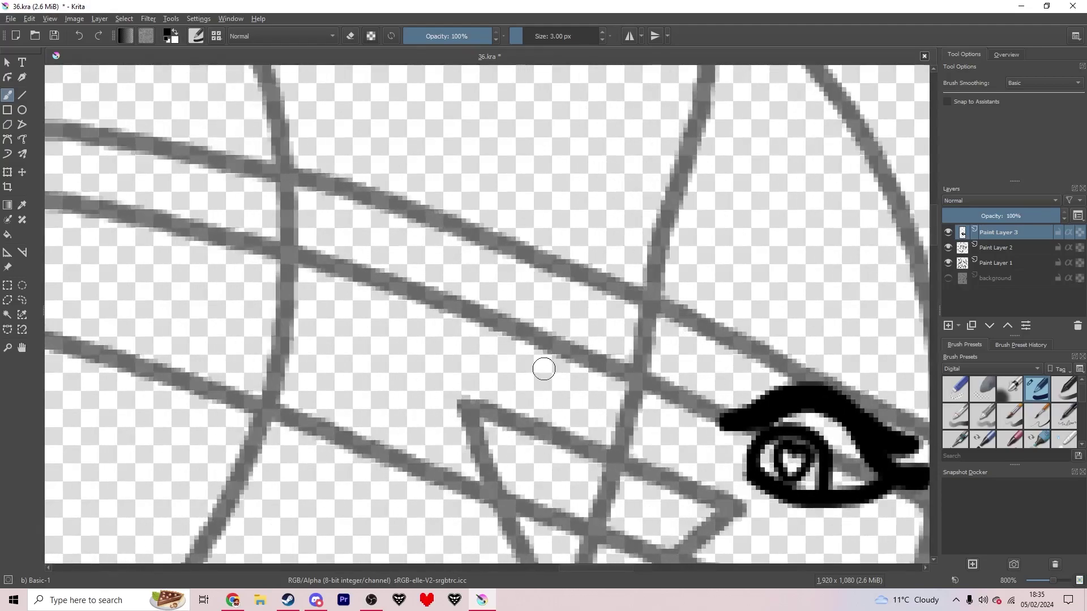
{"action": "mouse_move", "coordinate": [508, 337]}
{"action": "left_mouse_down"}
{"action": "mouse_move", "coordinate": [482, 298]}
{"action": "mouse_move", "coordinate": [423, 258]}
{"action": "mouse_move", "coordinate": [279, 259]}
{"action": "mouse_move", "coordinate": [229, 229]}
{"action": "mouse_move", "coordinate": [227, 216]}
{"action": "mouse_move", "coordinate": [264, 241]}
{"action": "mouse_move", "coordinate": [274, 190]}
{"action": "mouse_move", "coordinate": [324, 222]}
{"action": "mouse_move", "coordinate": [420, 236]}
{"action": "mouse_move", "coordinate": [504, 327]}
{"action": "mouse_move", "coordinate": [454, 272]}
{"action": "mouse_move", "coordinate": [392, 240]}
{"action": "mouse_move", "coordinate": [397, 263]}
{"action": "mouse_move", "coordinate": [378, 241]}
{"action": "mouse_move", "coordinate": [288, 234]}
{"action": "left_mouse_up"}
{"action": "mouse_move", "coordinate": [222, 214]}
{"action": "left_mouse_down"}
{"action": "mouse_move", "coordinate": [267, 253]}
{"action": "mouse_move", "coordinate": [246, 239]}
{"action": "left_mouse_up"}
Clean up the outer lashes and underside of the left eye's lash line with the eraser
{"action": "key", "text": "e"}
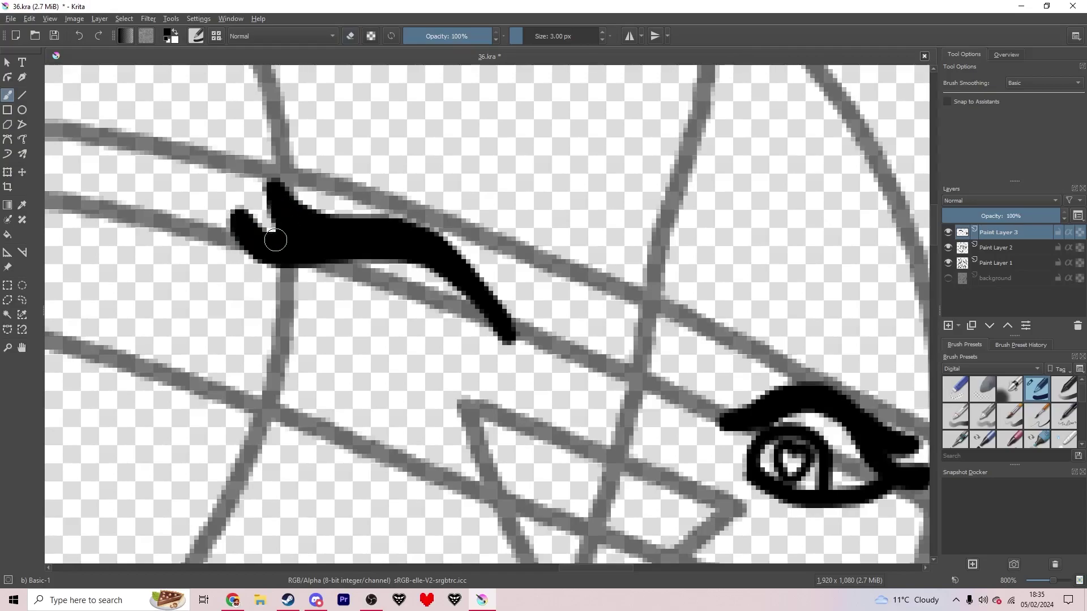
{"action": "left_click_drag", "start_coordinate": [295, 262], "coordinate": [280, 234]}
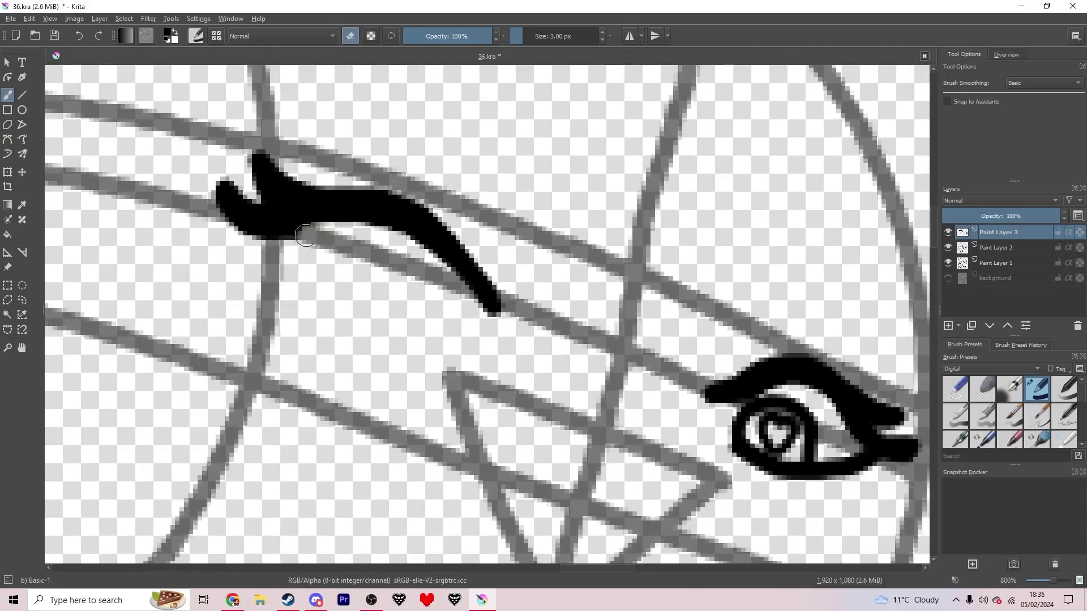
{"action": "left_click_drag", "start_coordinate": [324, 303], "coordinate": [312, 274]}
Add short lower lashes to the right eye and draw the left eye's lower lid curve with short lashes
{"action": "key", "text": "e"}
{"action": "mouse_move", "coordinate": [250, 200]}
{"action": "left_mouse_down"}
{"action": "mouse_move", "coordinate": [253, 225]}
{"action": "mouse_move", "coordinate": [299, 276]}
{"action": "mouse_move", "coordinate": [360, 309]}
{"action": "mouse_move", "coordinate": [419, 321]}
{"action": "left_mouse_up"}
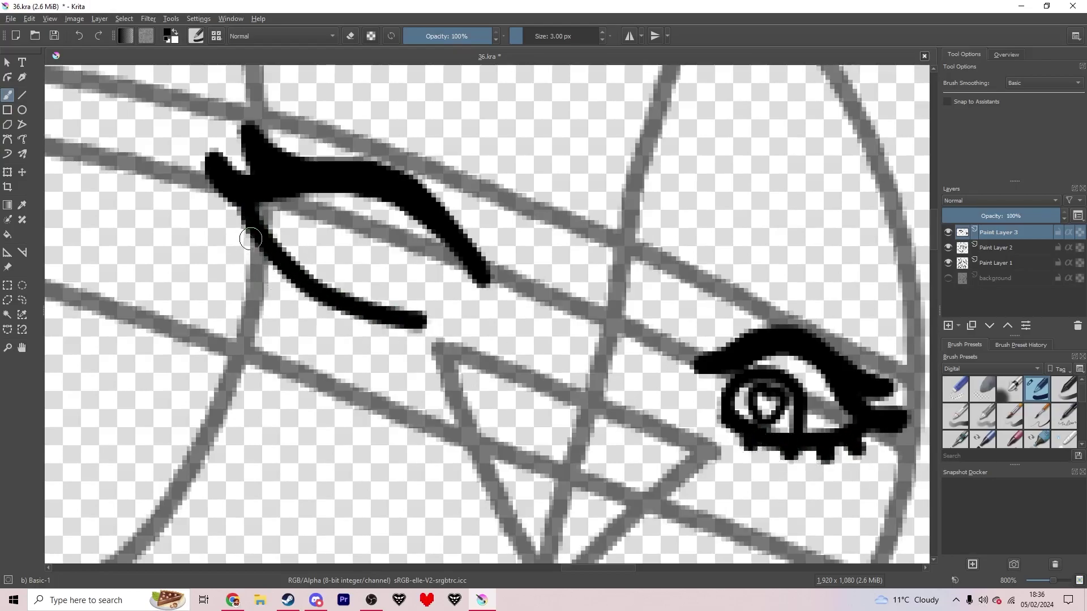
{"action": "scroll", "coordinate": [313, 268], "scroll_direction": "up", "scroll_amount": 2}
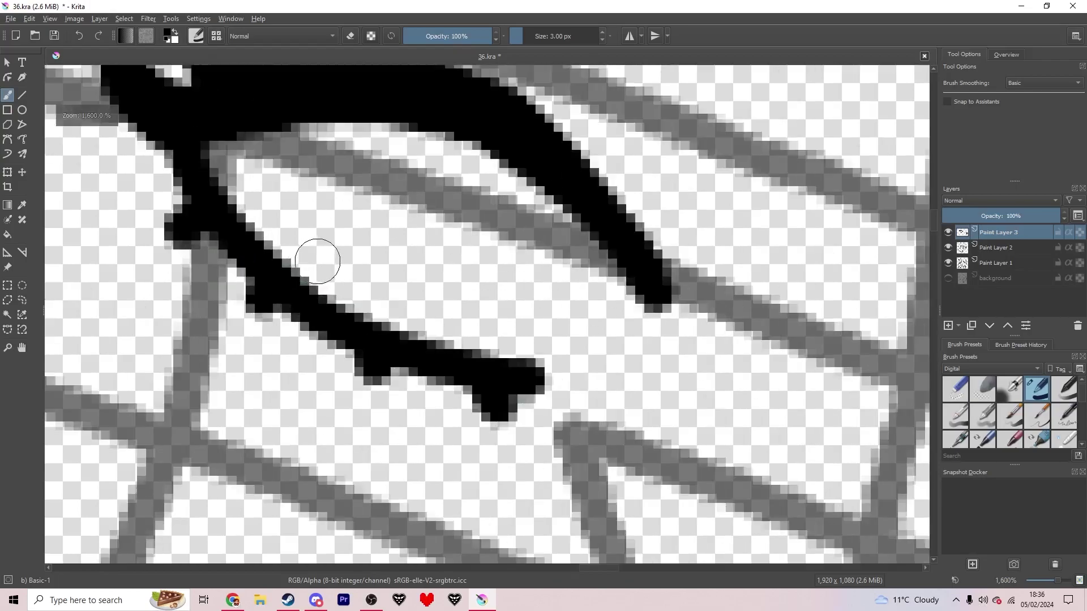
Draw the left eye's round iris and, with a 1 px brush, a small heart pupil inside it
{"action": "mouse_move", "coordinate": [235, 214]}
{"action": "left_mouse_down"}
{"action": "mouse_move", "coordinate": [268, 162]}
{"action": "mouse_move", "coordinate": [312, 146]}
{"action": "mouse_move", "coordinate": [368, 163]}
{"action": "mouse_move", "coordinate": [402, 208]}
{"action": "mouse_move", "coordinate": [400, 259]}
{"action": "mouse_move", "coordinate": [378, 293]}
{"action": "mouse_move", "coordinate": [344, 310]}
{"action": "mouse_move", "coordinate": [320, 309]}
{"action": "left_mouse_up"}
{"action": "scroll", "coordinate": [413, 316], "scroll_direction": "up", "scroll_amount": 4}
{"action": "key", "text": "["}
{"action": "key", "text": "["}
{"action": "scroll", "coordinate": [420, 324], "scroll_direction": "down", "scroll_amount": 1}
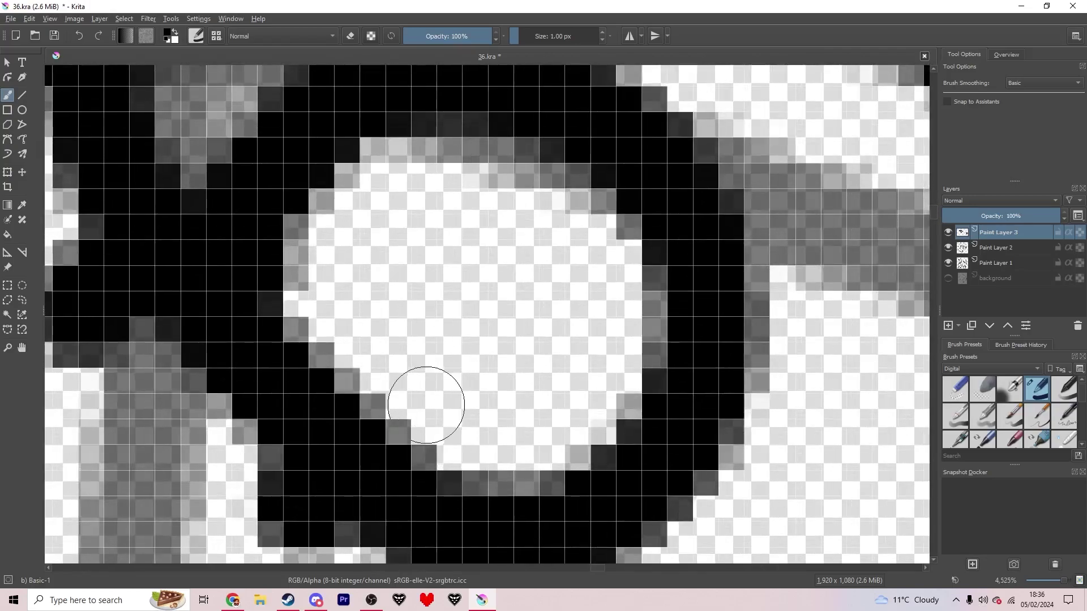
{"action": "mouse_move", "coordinate": [422, 393]}
{"action": "left_mouse_down"}
{"action": "mouse_move", "coordinate": [403, 309]}
{"action": "mouse_move", "coordinate": [516, 210]}
{"action": "mouse_move", "coordinate": [599, 286]}
{"action": "mouse_move", "coordinate": [498, 430]}
{"action": "mouse_move", "coordinate": [407, 396]}
{"action": "left_mouse_up"}
{"action": "scroll", "coordinate": [416, 296], "scroll_direction": "down", "scroll_amount": 8}
{"action": "scroll", "coordinate": [416, 296], "scroll_direction": "down", "scroll_amount": 2}
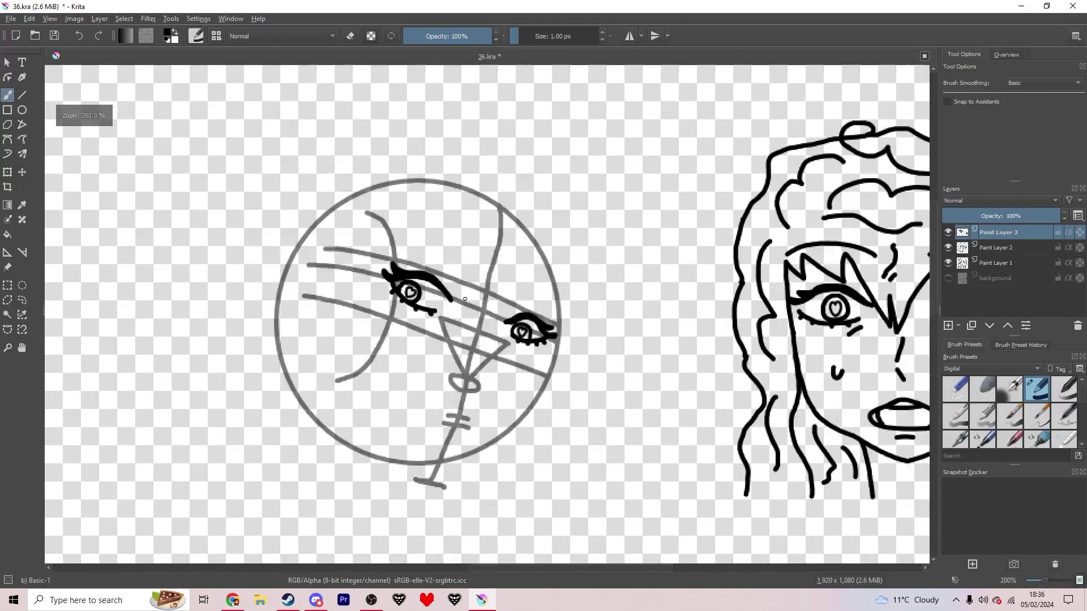
Set the brush size to 3 px, save the file and draw slanted brow lines above both eyes
{"action": "scroll", "coordinate": [479, 287], "scroll_direction": "up", "scroll_amount": 1}
{"action": "key", "text": "]"}
{"action": "key", "text": "]"}
{"action": "key", "text": "ctrl+s"}
{"action": "scroll", "coordinate": [479, 287], "scroll_direction": "up", "scroll_amount": 3}
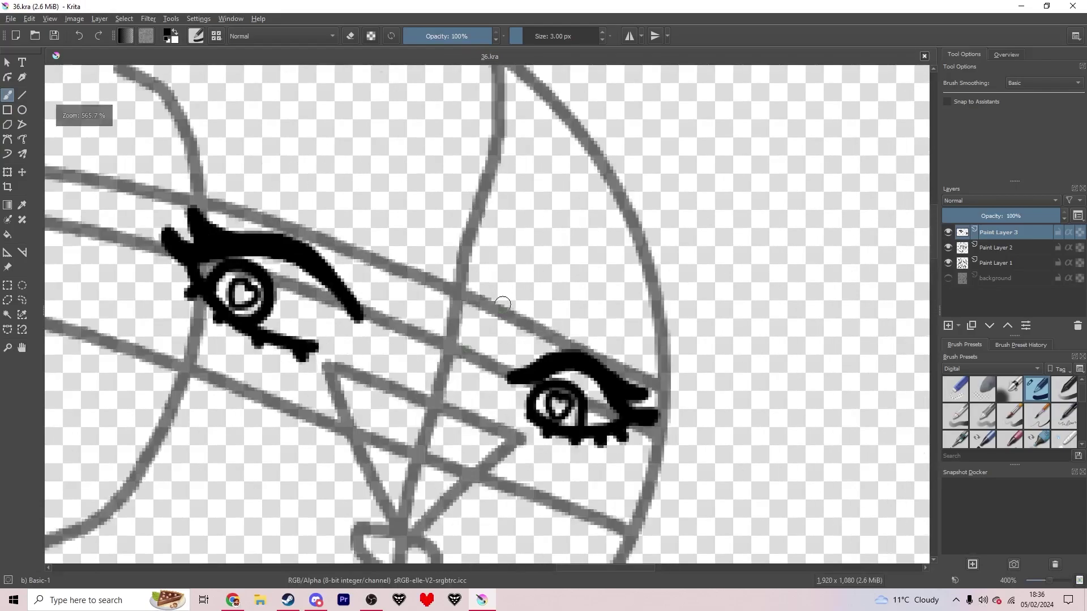
{"action": "left_click_drag", "start_coordinate": [529, 296], "coordinate": [741, 369]}
{"action": "scroll", "coordinate": [471, 331], "scroll_direction": "up", "scroll_amount": 1}
{"action": "scroll", "coordinate": [471, 331], "scroll_direction": "down", "scroll_amount": 2}
{"action": "mouse_move", "coordinate": [304, 194]}
{"action": "left_mouse_down"}
{"action": "mouse_move", "coordinate": [529, 327]}
{"action": "mouse_move", "coordinate": [523, 273]}
{"action": "left_mouse_up"}
{"action": "scroll", "coordinate": [529, 328], "scroll_direction": "down", "scroll_amount": 2}
{"action": "scroll", "coordinate": [533, 329], "scroll_direction": "up", "scroll_amount": 2}
{"action": "scroll", "coordinate": [523, 273], "scroll_direction": "up", "scroll_amount": 1}
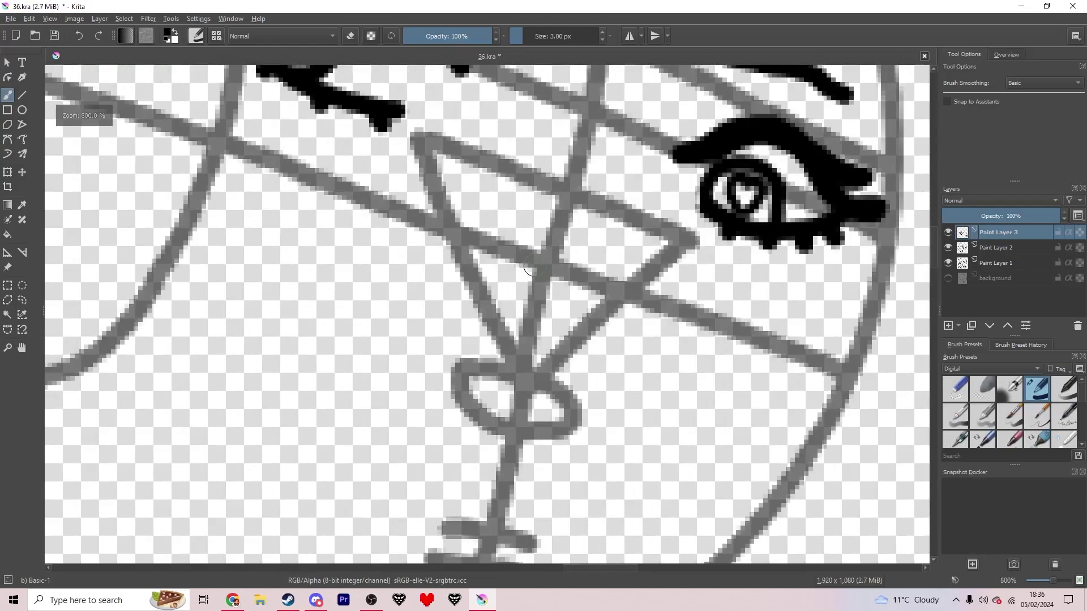
Draw the nose with a curved bridge line, a small looped nostril wing and a short nostril dash
{"action": "left_click_drag", "start_coordinate": [586, 234], "coordinate": [537, 305]}
{"action": "mouse_move", "coordinate": [609, 177]}
{"action": "left_mouse_down"}
{"action": "mouse_move", "coordinate": [559, 262]}
{"action": "mouse_move", "coordinate": [565, 365]}
{"action": "left_mouse_up"}
{"action": "mouse_move", "coordinate": [563, 417]}
{"action": "left_mouse_down"}
{"action": "mouse_move", "coordinate": [554, 309]}
{"action": "mouse_move", "coordinate": [525, 372]}
{"action": "mouse_move", "coordinate": [547, 346]}
{"action": "mouse_move", "coordinate": [530, 405]}
{"action": "mouse_move", "coordinate": [509, 403]}
{"action": "left_mouse_up"}
{"action": "left_click_drag", "start_coordinate": [461, 367], "coordinate": [477, 367]}
{"action": "scroll", "coordinate": [447, 367], "scroll_direction": "down", "scroll_amount": 3}
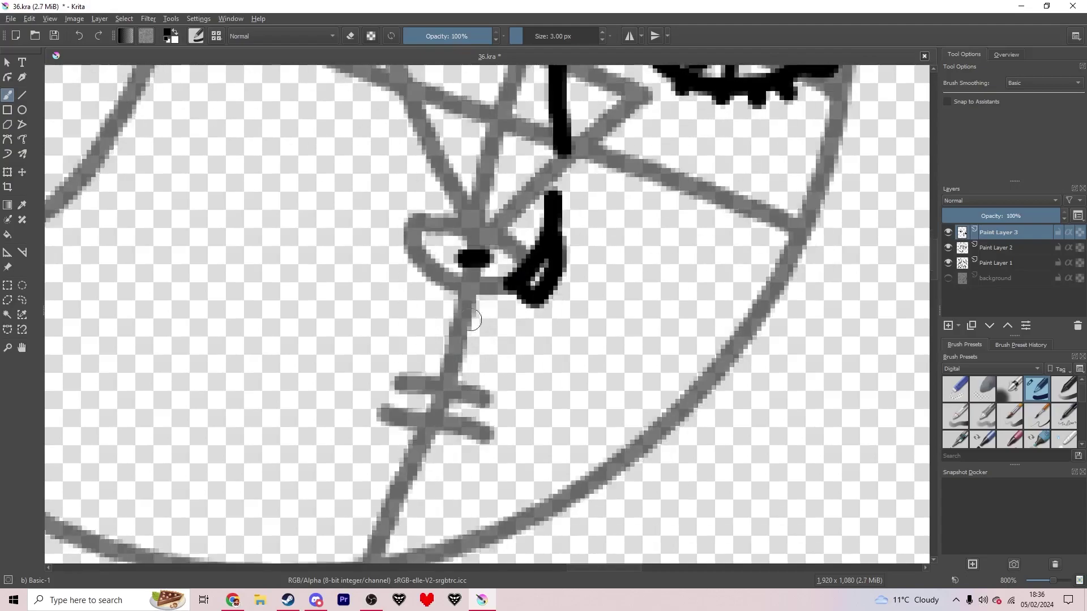
Draw slanted parted lips under the nose with a thinner inner line, and check them with Paint Layer 2 briefly hidden
{"action": "left_click_drag", "start_coordinate": [349, 363], "coordinate": [430, 333]}
{"action": "key", "text": "ctrl+z"}
{"action": "mouse_move", "coordinate": [320, 373]}
{"action": "left_mouse_down"}
{"action": "mouse_move", "coordinate": [416, 351]}
{"action": "mouse_move", "coordinate": [482, 367]}
{"action": "mouse_move", "coordinate": [535, 401]}
{"action": "mouse_move", "coordinate": [510, 446]}
{"action": "mouse_move", "coordinate": [314, 368]}
{"action": "left_mouse_up"}
{"action": "scroll", "coordinate": [515, 410], "scroll_direction": "up", "scroll_amount": 2}
{"action": "key", "text": "bracketleft"}
{"action": "mouse_move", "coordinate": [515, 409]}
{"action": "left_mouse_down"}
{"action": "mouse_move", "coordinate": [458, 369]}
{"action": "mouse_move", "coordinate": [305, 310]}
{"action": "left_mouse_up"}
{"action": "scroll", "coordinate": [419, 339], "scroll_direction": "down", "scroll_amount": 6}
{"action": "key", "text": "bracketleft"}
{"action": "left_click", "coordinate": [948, 248]}
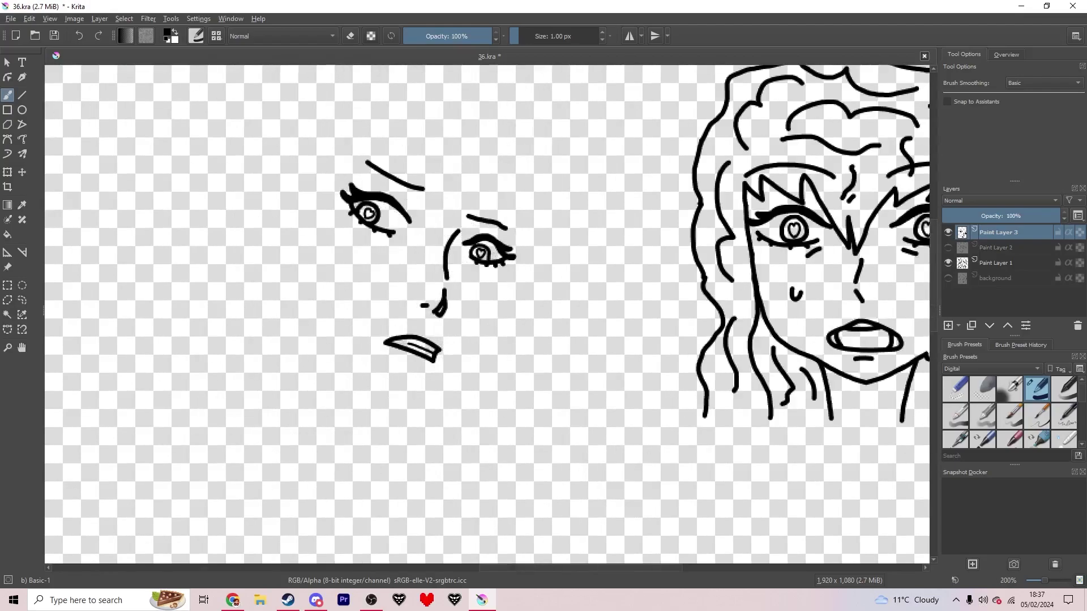
{"action": "left_click", "coordinate": [948, 248]}
Set the brush size to 3 px and add a short shadow stroke beneath the lower lip
{"action": "key", "text": "bracketright"}
{"action": "key", "text": "bracketright"}
{"action": "scroll", "coordinate": [425, 363], "scroll_direction": "up", "scroll_amount": 5}
{"action": "left_click_drag", "start_coordinate": [430, 391], "coordinate": [489, 419]}
{"action": "key", "text": "bracketleft"}
{"action": "key", "text": "ctrl+z"}
{"action": "left_click_drag", "start_coordinate": [447, 391], "coordinate": [512, 430]}
{"action": "left_click_drag", "start_coordinate": [489, 411], "coordinate": [520, 436]}
{"action": "key", "text": "ctrl+z"}
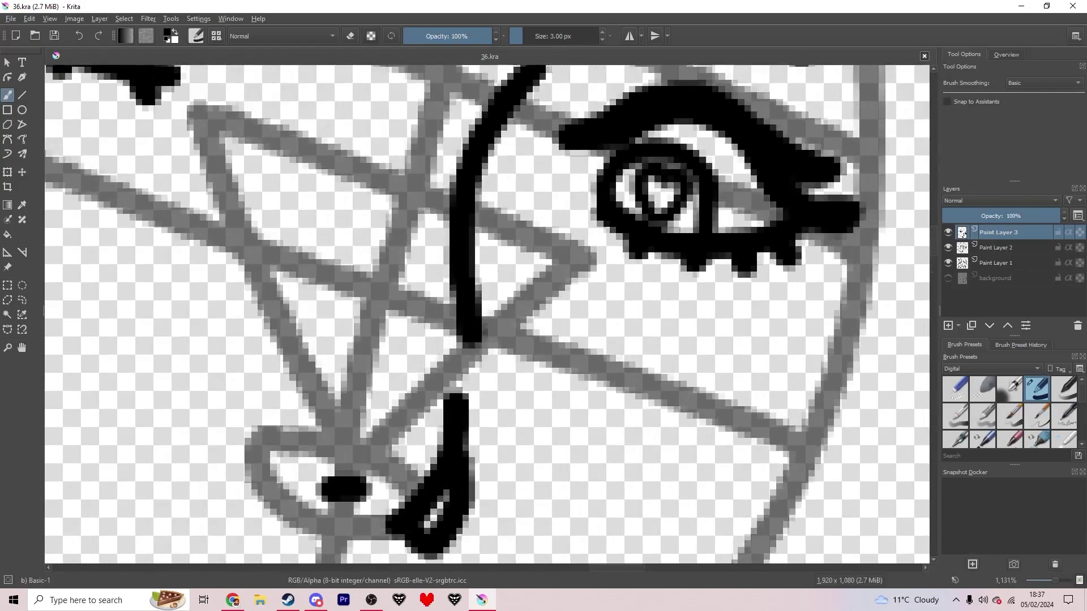
Add eyelid crease strokes above both lash lines, short hooks at the inner brow ends and a dash on the nose bridge
{"action": "left_click_drag", "start_coordinate": [396, 227], "coordinate": [405, 339]}
{"action": "mouse_move", "coordinate": [304, 267]}
{"action": "left_mouse_down"}
{"action": "mouse_move", "coordinate": [355, 275]}
{"action": "mouse_move", "coordinate": [345, 362]}
{"action": "left_mouse_up"}
{"action": "left_click_drag", "start_coordinate": [708, 305], "coordinate": [590, 268]}
{"action": "left_click_drag", "start_coordinate": [591, 269], "coordinate": [735, 329]}
{"action": "left_click_drag", "start_coordinate": [253, 124], "coordinate": [386, 194]}
{"action": "key", "text": "ctrl+z"}
{"action": "left_click_drag", "start_coordinate": [248, 145], "coordinate": [454, 218]}
{"action": "scroll", "coordinate": [396, 198], "scroll_direction": "up", "scroll_amount": 4}
{"action": "mouse_move", "coordinate": [714, 339]}
{"action": "left_mouse_down"}
{"action": "mouse_move", "coordinate": [716, 362]}
{"action": "mouse_move", "coordinate": [677, 351]}
{"action": "left_mouse_up"}
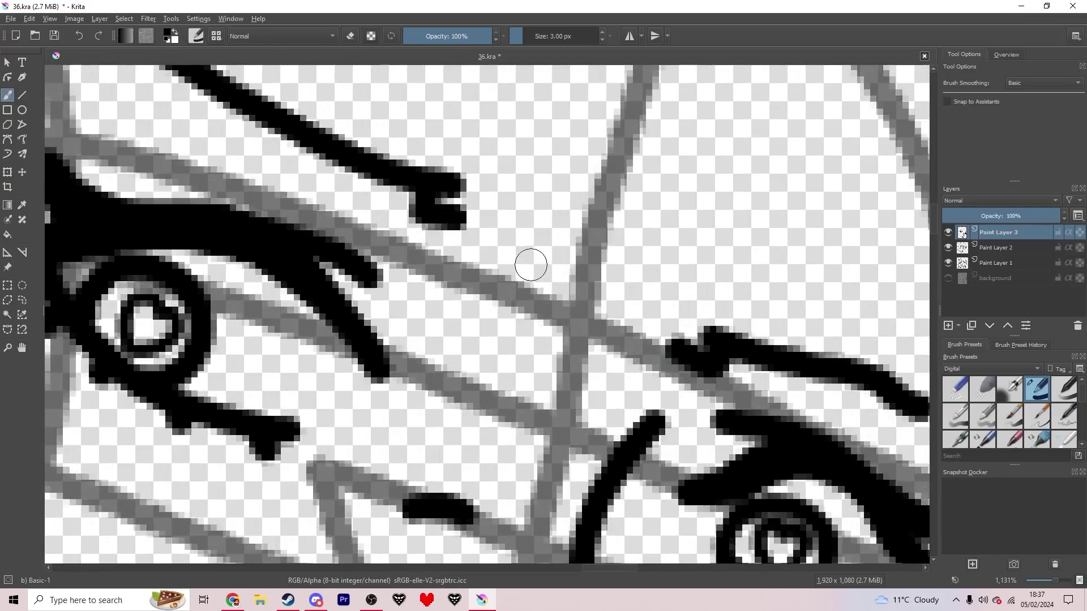
Draw a small U-shaped mark on the left cheek and the right face contour from chin to temple
{"action": "scroll", "coordinate": [529, 269], "scroll_direction": "down", "scroll_amount": 1}
{"action": "mouse_move", "coordinate": [419, 452]}
{"action": "left_mouse_down"}
{"action": "mouse_move", "coordinate": [525, 291]}
{"action": "mouse_move", "coordinate": [531, 223]}
{"action": "left_mouse_up"}
{"action": "mouse_move", "coordinate": [335, 282]}
{"action": "left_mouse_down"}
{"action": "mouse_move", "coordinate": [335, 313]}
{"action": "mouse_move", "coordinate": [366, 303]}
{"action": "left_mouse_up"}
{"action": "mouse_move", "coordinate": [473, 554]}
{"action": "left_mouse_down"}
{"action": "mouse_move", "coordinate": [453, 282]}
{"action": "mouse_move", "coordinate": [391, 214]}
{"action": "left_mouse_up"}
{"action": "left_click_drag", "start_coordinate": [504, 440], "coordinate": [478, 393]}
{"action": "mouse_move", "coordinate": [390, 451]}
{"action": "left_mouse_down"}
{"action": "mouse_move", "coordinate": [477, 436]}
{"action": "mouse_move", "coordinate": [628, 345]}
{"action": "mouse_move", "coordinate": [683, 258]}
{"action": "left_mouse_up"}
{"action": "scroll", "coordinate": [633, 309], "scroll_direction": "down", "scroll_amount": 3}
{"action": "scroll", "coordinate": [633, 310], "scroll_direction": "up", "scroll_amount": 3}
{"action": "left_click_drag", "start_coordinate": [558, 396], "coordinate": [677, 108]}
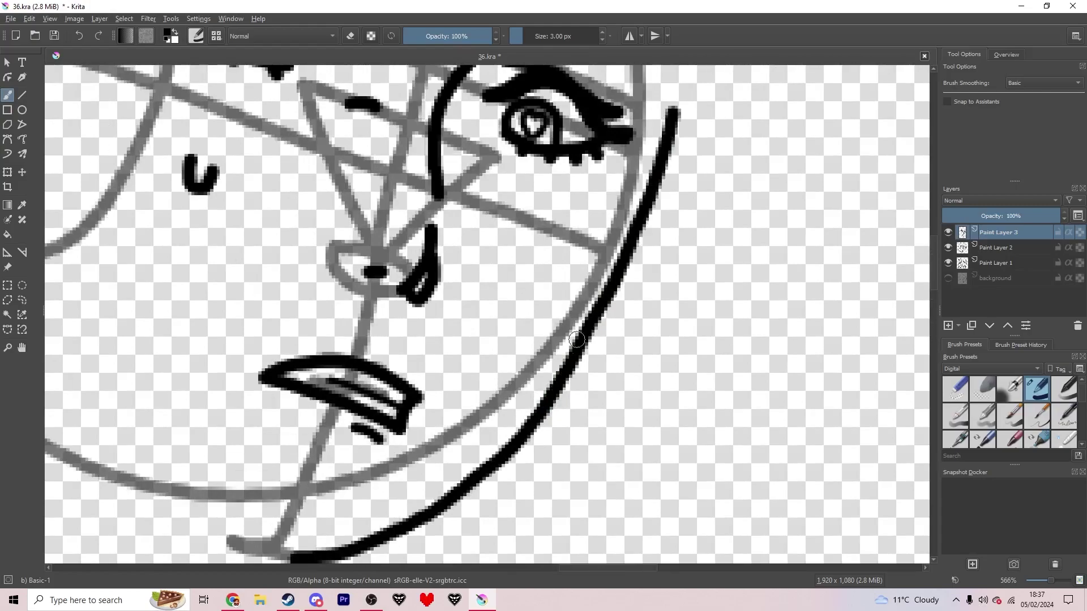
Draw the left jaw curve and the wavy inner hair strand running alongside the left of the face
{"action": "left_click_drag", "start_coordinate": [499, 414], "coordinate": [611, 300]}
{"action": "mouse_move", "coordinate": [415, 451]}
{"action": "left_mouse_down"}
{"action": "mouse_move", "coordinate": [630, 531]}
{"action": "mouse_move", "coordinate": [501, 459]}
{"action": "mouse_move", "coordinate": [433, 375]}
{"action": "mouse_move", "coordinate": [396, 290]}
{"action": "mouse_move", "coordinate": [381, 374]}
{"action": "left_mouse_up"}
{"action": "scroll", "coordinate": [381, 373], "scroll_direction": "up", "scroll_amount": 5}
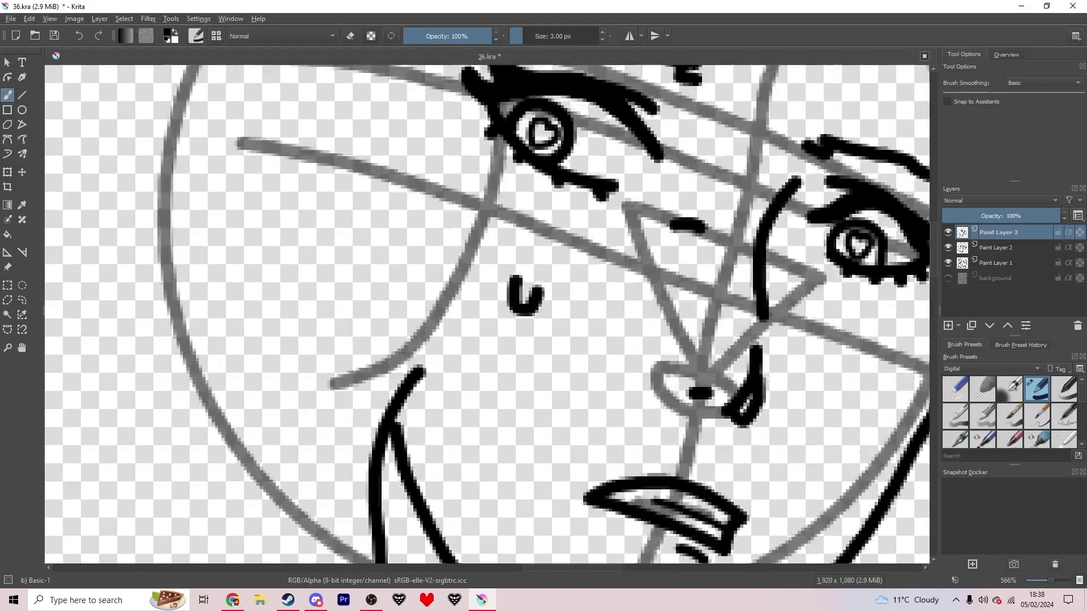
{"action": "mouse_move", "coordinate": [424, 440]}
{"action": "left_mouse_down"}
{"action": "mouse_move", "coordinate": [438, 308]}
{"action": "mouse_move", "coordinate": [419, 155]}
{"action": "left_mouse_up"}
Draw a spiky zigzag fringe across the forehead down to the right temple and hide Paint Layer 2
{"action": "scroll", "coordinate": [418, 155], "scroll_direction": "up", "scroll_amount": 5}
{"action": "mouse_move", "coordinate": [419, 367]}
{"action": "left_mouse_down"}
{"action": "mouse_move", "coordinate": [459, 317]}
{"action": "mouse_move", "coordinate": [479, 229]}
{"action": "mouse_move", "coordinate": [523, 294]}
{"action": "mouse_move", "coordinate": [572, 226]}
{"action": "mouse_move", "coordinate": [681, 452]}
{"action": "mouse_move", "coordinate": [717, 472]}
{"action": "mouse_move", "coordinate": [862, 350]}
{"action": "left_mouse_up"}
{"action": "mouse_move", "coordinate": [861, 351]}
{"action": "left_mouse_down"}
{"action": "mouse_move", "coordinate": [578, 252]}
{"action": "mouse_move", "coordinate": [619, 343]}
{"action": "mouse_move", "coordinate": [642, 275]}
{"action": "mouse_move", "coordinate": [705, 421]}
{"action": "mouse_move", "coordinate": [637, 317]}
{"action": "left_mouse_up"}
{"action": "scroll", "coordinate": [712, 421], "scroll_direction": "down", "scroll_amount": 3}
{"action": "left_click", "coordinate": [948, 248]}
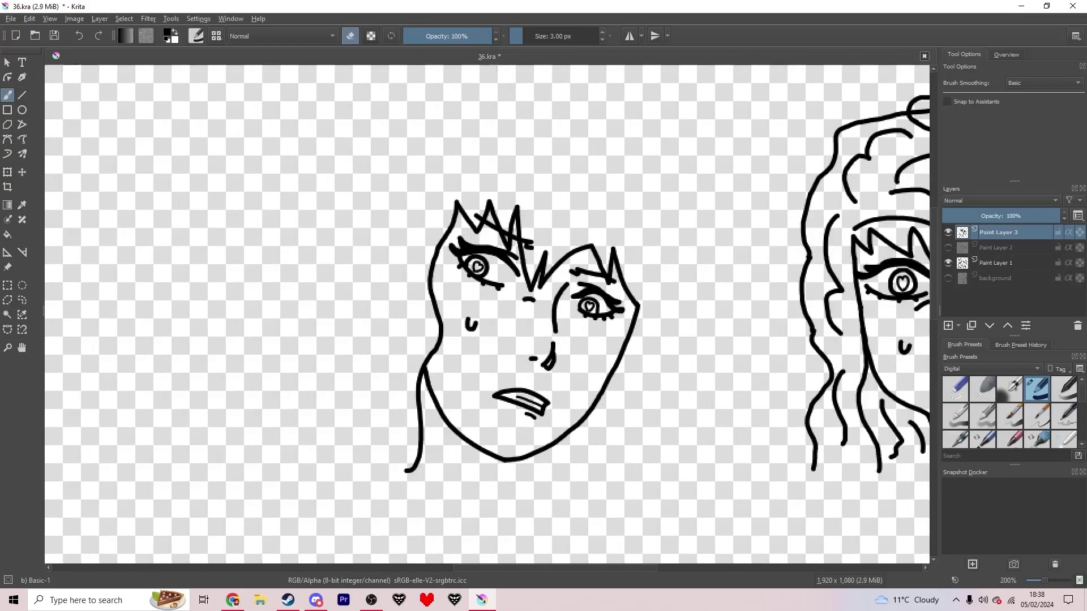
Switch from erasing back to painting and draw the right inner hair strand and the wavy outer strands on both sides
{"action": "left_click_drag", "start_coordinate": [611, 365], "coordinate": [599, 324]}
{"action": "scroll", "coordinate": [599, 326], "scroll_direction": "up", "scroll_amount": 5}
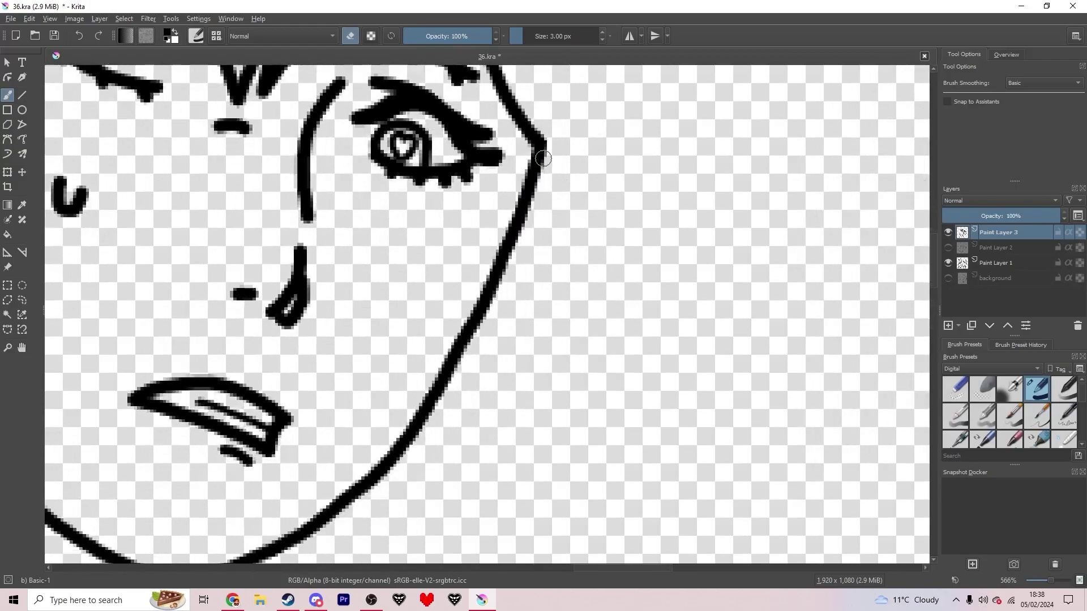
{"action": "mouse_move", "coordinate": [512, 240]}
{"action": "left_mouse_down"}
{"action": "mouse_move", "coordinate": [550, 181]}
{"action": "mouse_move", "coordinate": [586, 328]}
{"action": "mouse_move", "coordinate": [599, 510]}
{"action": "left_mouse_up"}
{"action": "key", "text": "ctrl+z"}
{"action": "key", "text": "e"}
{"action": "left_click_drag", "start_coordinate": [595, 315], "coordinate": [576, 360]}
{"action": "scroll", "coordinate": [576, 360], "scroll_direction": "down", "scroll_amount": 1}
{"action": "left_click_drag", "start_coordinate": [652, 505], "coordinate": [637, 106]}
{"action": "left_click_drag", "start_coordinate": [368, 317], "coordinate": [694, 263]}
{"action": "mouse_move", "coordinate": [304, 446]}
{"action": "left_mouse_down"}
{"action": "mouse_move", "coordinate": [363, 232]}
{"action": "mouse_move", "coordinate": [340, 87]}
{"action": "left_mouse_up"}
{"action": "mouse_move", "coordinate": [339, 88]}
{"action": "left_mouse_down"}
{"action": "mouse_move", "coordinate": [328, 311]}
{"action": "mouse_move", "coordinate": [375, 212]}
{"action": "mouse_move", "coordinate": [368, 105]}
{"action": "left_mouse_up"}
{"action": "mouse_move", "coordinate": [368, 105]}
{"action": "left_mouse_down"}
{"action": "mouse_move", "coordinate": [345, 243]}
{"action": "mouse_move", "coordinate": [460, 146]}
{"action": "left_mouse_up"}
{"action": "key", "text": "ctrl+z"}
{"action": "mouse_move", "coordinate": [343, 243]}
{"action": "left_mouse_down"}
{"action": "mouse_move", "coordinate": [481, 124]}
{"action": "mouse_move", "coordinate": [583, 159]}
{"action": "mouse_move", "coordinate": [667, 152]}
{"action": "mouse_move", "coordinate": [849, 229]}
{"action": "left_mouse_up"}
{"action": "mouse_move", "coordinate": [849, 229]}
{"action": "left_mouse_down"}
{"action": "mouse_move", "coordinate": [706, 168]}
{"action": "mouse_move", "coordinate": [778, 269]}
{"action": "left_mouse_up"}
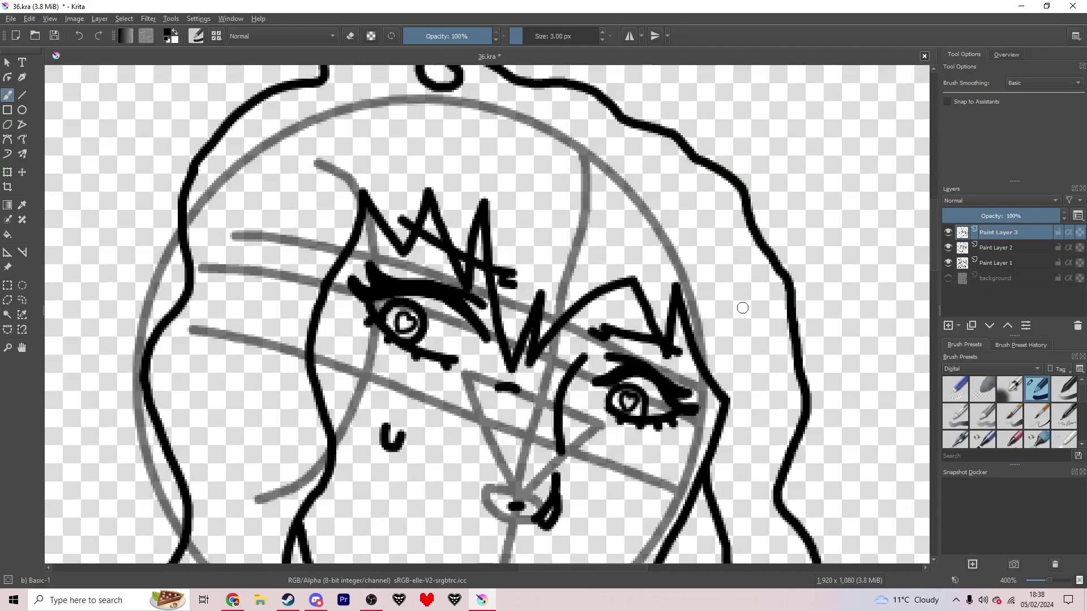
{"action": "scroll", "coordinate": [767, 315], "scroll_direction": "down", "scroll_amount": 4}
{"action": "left_click", "coordinate": [948, 247]}
{"action": "key", "text": "ctrl+z"}
{"action": "key", "text": "ctrl+z"}
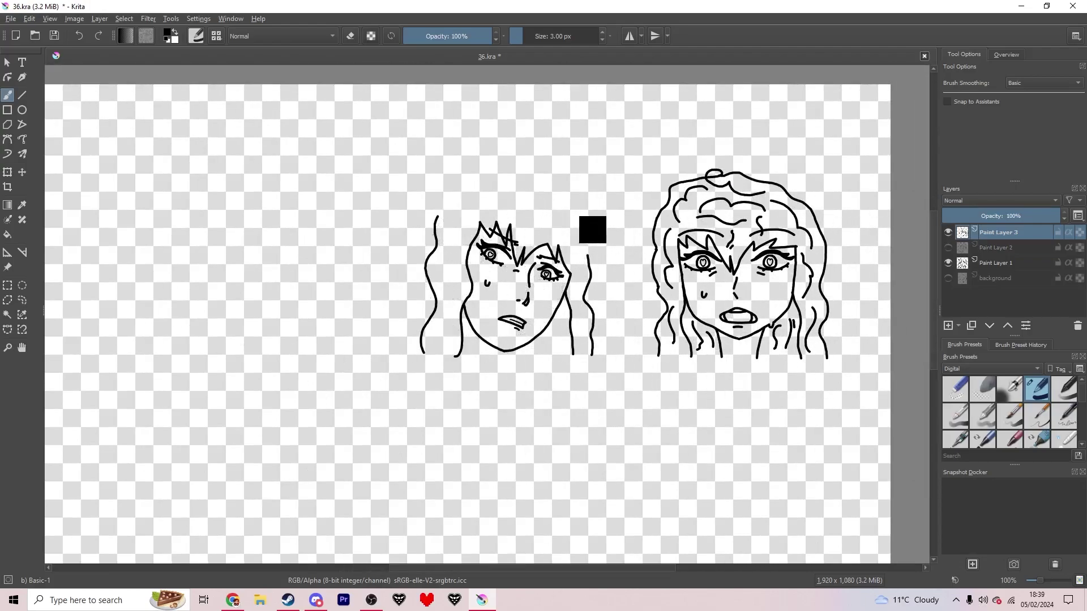
{"action": "scroll", "coordinate": [478, 192], "scroll_direction": "up", "scroll_amount": 3}
{"action": "left_click", "coordinate": [948, 247]}
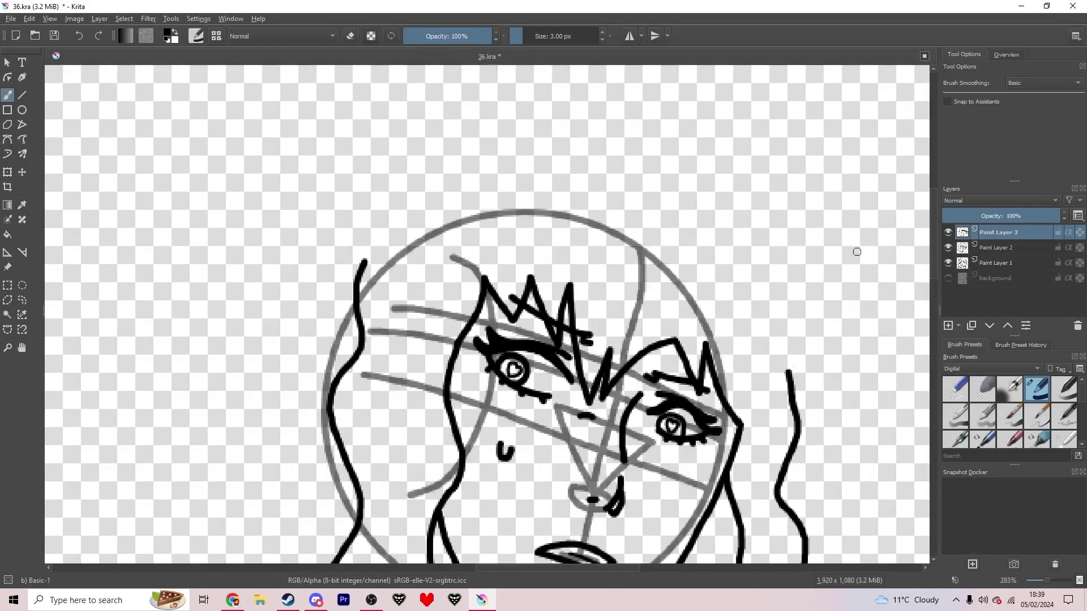
Draw the bumpy hair outline over the crown with a small curl loop at the top, joining both outer strands, and hide Paint Layer 2
{"action": "left_click_drag", "start_coordinate": [778, 349], "coordinate": [766, 368]}
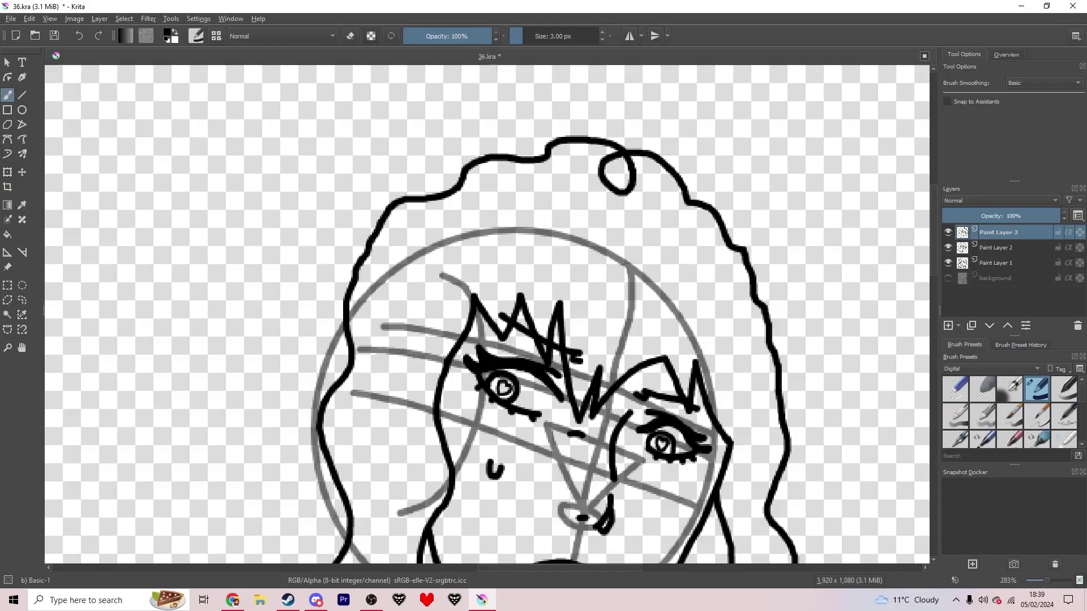
{"action": "left_click", "coordinate": [948, 247]}
{"action": "scroll", "coordinate": [654, 260], "scroll_direction": "down", "scroll_amount": 3}
{"action": "left_click_drag", "start_coordinate": [690, 281], "coordinate": [551, 233]}
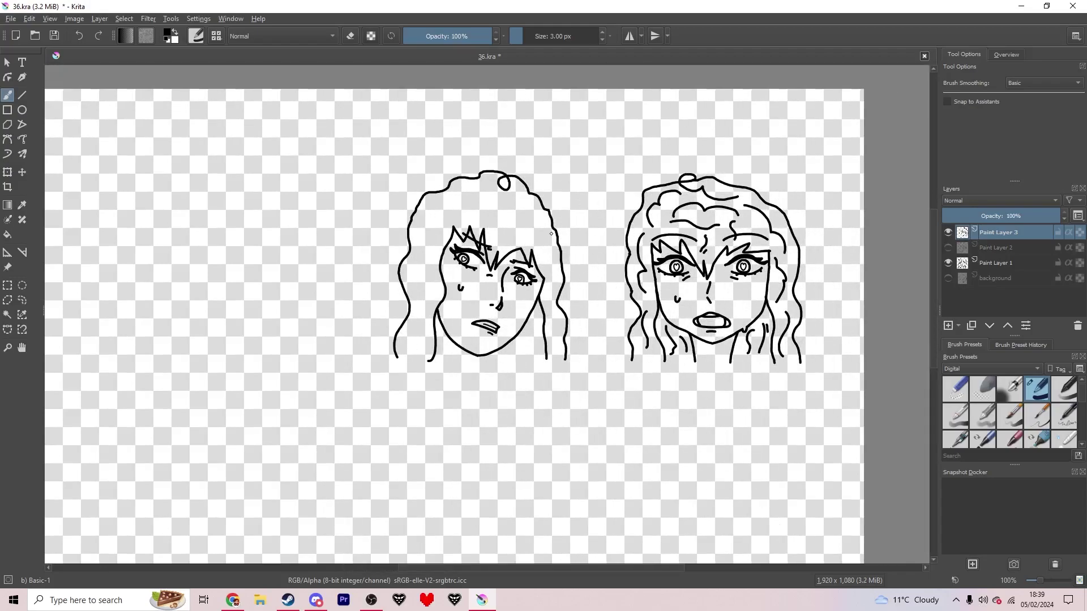
Draw short neck lines below the chin of the tilted face
{"action": "scroll", "coordinate": [482, 359], "scroll_direction": "up", "scroll_amount": 5}
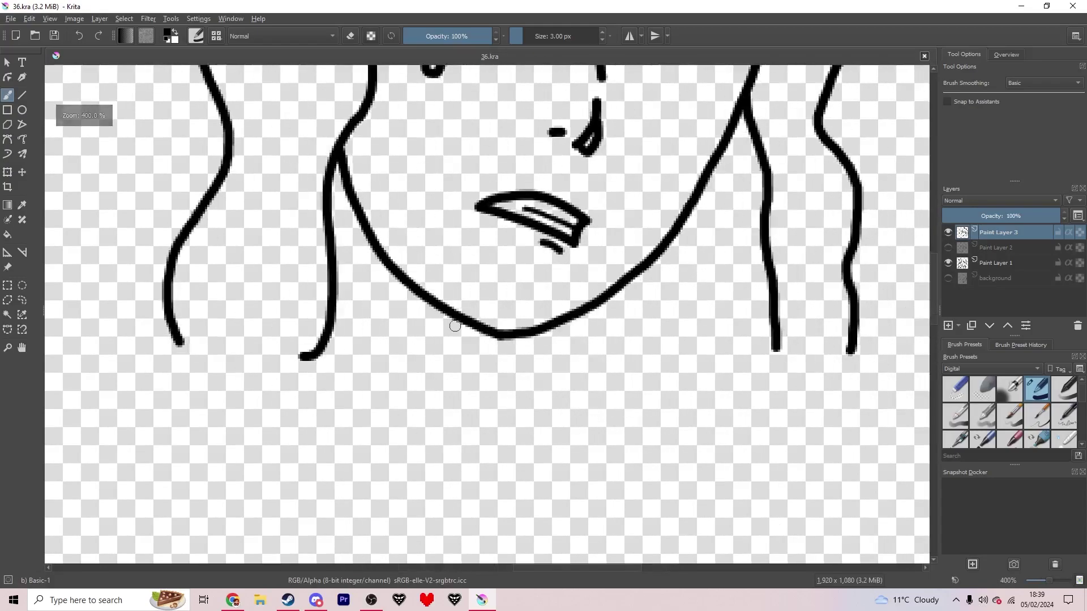
{"action": "scroll", "coordinate": [536, 359], "scroll_direction": "up", "scroll_amount": 1}
{"action": "left_click_drag", "start_coordinate": [536, 359], "coordinate": [551, 296]}
{"action": "left_click_drag", "start_coordinate": [452, 236], "coordinate": [402, 356]}
{"action": "left_click_drag", "start_coordinate": [191, 298], "coordinate": [433, 426]}
{"action": "scroll", "coordinate": [350, 402], "scroll_direction": "down", "scroll_amount": 5}
Fill the hair on the crown and left side with wavy inner curl strokes
{"action": "scroll", "coordinate": [373, 194], "scroll_direction": "up", "scroll_amount": 4}
{"action": "left_click_drag", "start_coordinate": [372, 194], "coordinate": [292, 307]}
{"action": "left_click_drag", "start_coordinate": [306, 257], "coordinate": [536, 287]}
{"action": "left_click_drag", "start_coordinate": [456, 232], "coordinate": [655, 387]}
{"action": "mouse_move", "coordinate": [570, 179]}
{"action": "left_mouse_down"}
{"action": "mouse_move", "coordinate": [759, 353]}
{"action": "mouse_move", "coordinate": [832, 345]}
{"action": "left_mouse_up"}
{"action": "left_click_drag", "start_coordinate": [804, 340], "coordinate": [837, 300]}
{"action": "left_click_drag", "start_coordinate": [503, 140], "coordinate": [331, 192]}
{"action": "left_click_drag", "start_coordinate": [303, 162], "coordinate": [501, 339]}
{"action": "key", "text": "ctrl+z"}
{"action": "left_click_drag", "start_coordinate": [529, 230], "coordinate": [441, 421]}
{"action": "left_click_drag", "start_coordinate": [421, 394], "coordinate": [520, 183]}
{"action": "mouse_move", "coordinate": [491, 142]}
{"action": "left_mouse_down"}
{"action": "mouse_move", "coordinate": [452, 480]}
{"action": "mouse_move", "coordinate": [468, 495]}
{"action": "left_mouse_up"}
{"action": "left_click_drag", "start_coordinate": [472, 471], "coordinate": [482, 77]}
{"action": "mouse_move", "coordinate": [506, 191]}
{"action": "left_mouse_down"}
{"action": "mouse_move", "coordinate": [452, 221]}
{"action": "mouse_move", "coordinate": [461, 481]}
{"action": "left_mouse_up"}
Add curly strands beneath and beside the right jaw and within the right-hand hair lock
{"action": "left_click_drag", "start_coordinate": [889, 447], "coordinate": [373, 330]}
{"action": "left_click_drag", "start_coordinate": [318, 453], "coordinate": [473, 393]}
{"action": "left_click_drag", "start_coordinate": [588, 197], "coordinate": [553, 413]}
{"action": "left_click_drag", "start_coordinate": [651, 385], "coordinate": [553, 481]}
{"action": "left_click_drag", "start_coordinate": [598, 481], "coordinate": [599, 354]}
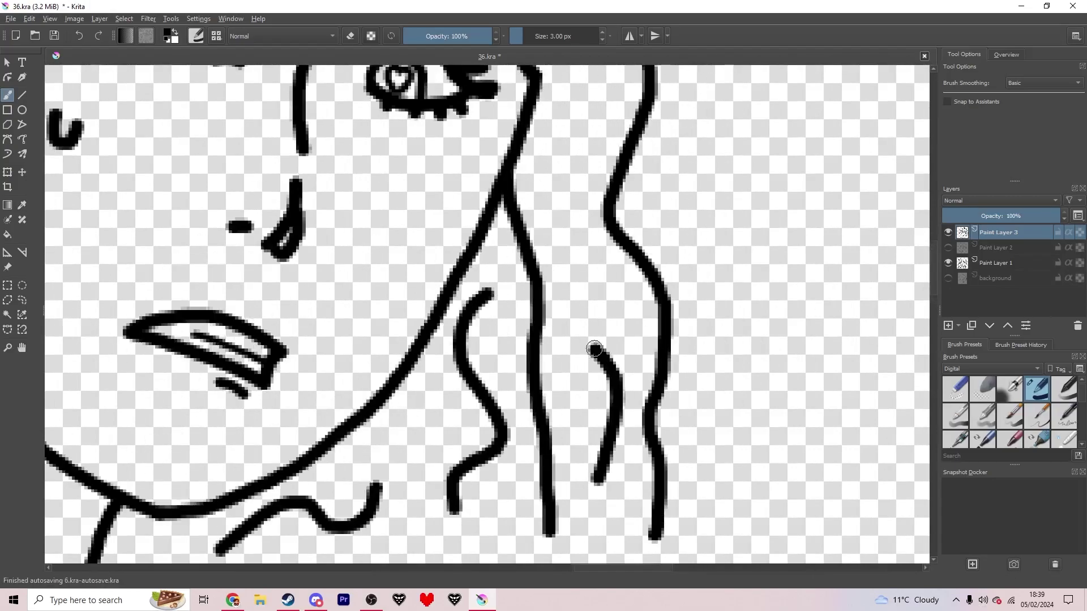
{"action": "scroll", "coordinate": [599, 354], "scroll_direction": "down", "scroll_amount": 6}
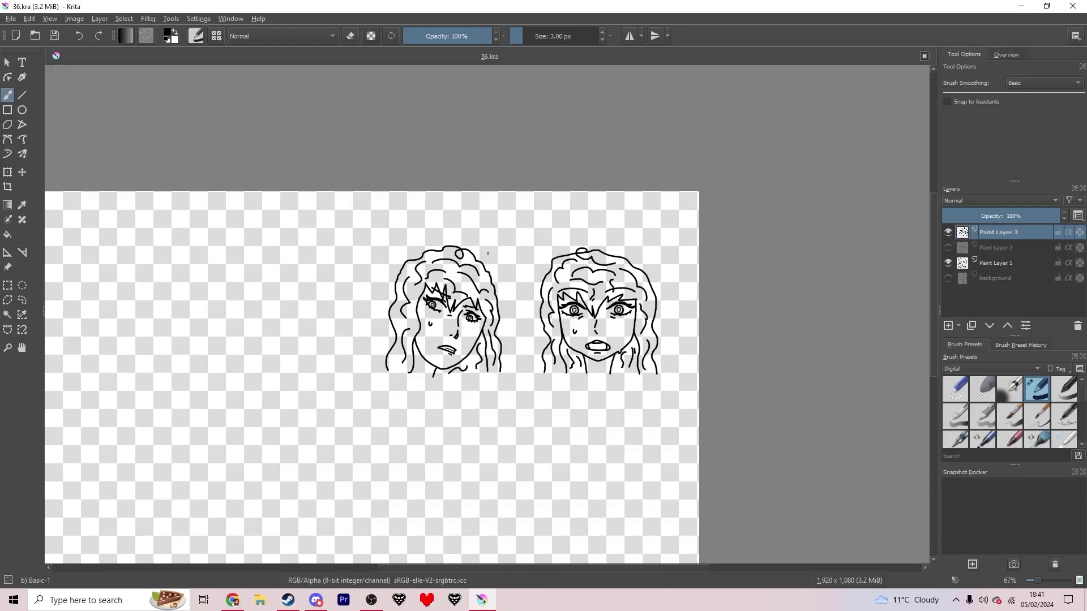
Create a new paint layer and draw a circle for a third head beside the tilted one
{"action": "left_click", "coordinate": [947, 325]}
{"action": "left_click_drag", "start_coordinate": [397, 317], "coordinate": [466, 322]}
{"action": "left_click", "coordinate": [22, 110]}
{"action": "mouse_move", "coordinate": [282, 268]}
{"action": "left_mouse_down"}
{"action": "mouse_move", "coordinate": [378, 363]}
{"action": "mouse_move", "coordinate": [447, 350]}
{"action": "left_mouse_up"}
{"action": "key", "text": "b"}
{"action": "scroll", "coordinate": [375, 301], "scroll_direction": "up", "scroll_amount": 6}
Draw three curved horizontal guide lines across the circle and a curved vertical centre line near its left edge
{"action": "mouse_move", "coordinate": [244, 354]}
{"action": "left_mouse_down"}
{"action": "mouse_move", "coordinate": [365, 317]}
{"action": "mouse_move", "coordinate": [656, 286]}
{"action": "left_mouse_up"}
{"action": "mouse_move", "coordinate": [243, 313]}
{"action": "left_mouse_down"}
{"action": "mouse_move", "coordinate": [371, 272]}
{"action": "mouse_move", "coordinate": [637, 256]}
{"action": "mouse_move", "coordinate": [637, 212]}
{"action": "left_mouse_up"}
{"action": "mouse_move", "coordinate": [263, 390]}
{"action": "left_mouse_down"}
{"action": "mouse_move", "coordinate": [389, 351]}
{"action": "mouse_move", "coordinate": [640, 310]}
{"action": "left_mouse_up"}
{"action": "mouse_move", "coordinate": [404, 113]}
{"action": "left_mouse_down"}
{"action": "mouse_move", "coordinate": [400, 308]}
{"action": "mouse_move", "coordinate": [433, 478]}
{"action": "left_mouse_up"}
{"action": "scroll", "coordinate": [394, 123], "scroll_direction": "down", "scroll_amount": 1}
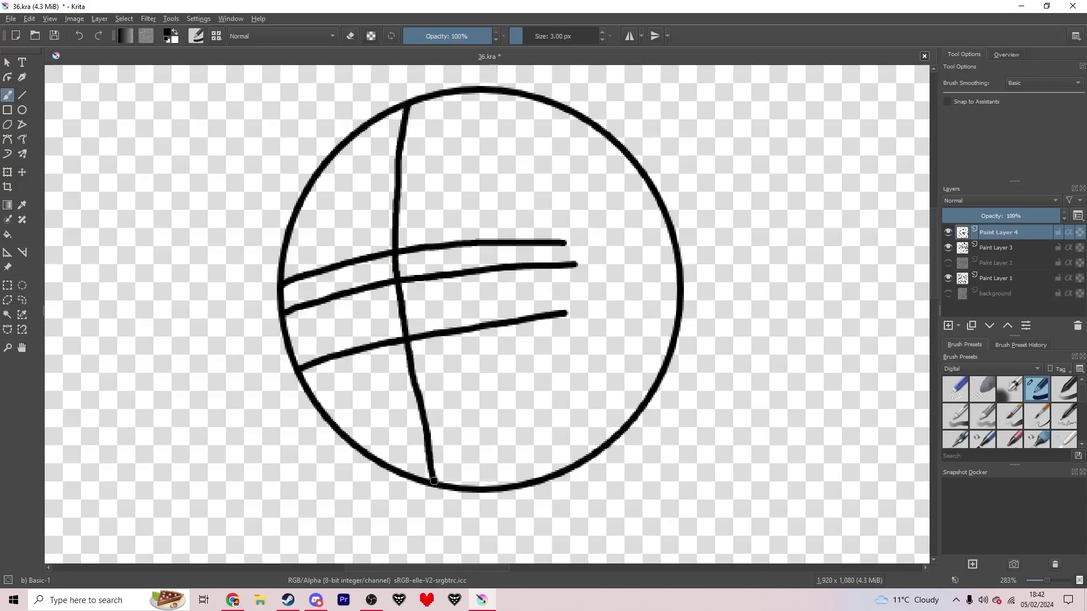
Sketch the side-plane curve, the triangular nose guide and the lower-face guide marks for the third head
{"action": "scroll", "coordinate": [433, 411], "scroll_direction": "up", "scroll_amount": 1}
{"action": "mouse_move", "coordinate": [641, 224]}
{"action": "left_mouse_down"}
{"action": "mouse_move", "coordinate": [626, 237]}
{"action": "mouse_move", "coordinate": [621, 291]}
{"action": "left_mouse_up"}
{"action": "mouse_move", "coordinate": [604, 110]}
{"action": "left_mouse_down"}
{"action": "mouse_move", "coordinate": [549, 247]}
{"action": "mouse_move", "coordinate": [614, 432]}
{"action": "left_mouse_up"}
{"action": "mouse_move", "coordinate": [371, 373]}
{"action": "left_mouse_down"}
{"action": "mouse_move", "coordinate": [411, 283]}
{"action": "mouse_move", "coordinate": [427, 348]}
{"action": "mouse_move", "coordinate": [482, 267]}
{"action": "mouse_move", "coordinate": [360, 265]}
{"action": "mouse_move", "coordinate": [403, 334]}
{"action": "mouse_move", "coordinate": [475, 258]}
{"action": "mouse_move", "coordinate": [363, 256]}
{"action": "mouse_move", "coordinate": [368, 265]}
{"action": "left_mouse_up"}
{"action": "key", "text": "ctrl+z"}
{"action": "left_click_drag", "start_coordinate": [395, 369], "coordinate": [404, 374]}
{"action": "scroll", "coordinate": [433, 395], "scroll_direction": "up", "scroll_amount": 2}
{"action": "mouse_move", "coordinate": [417, 461]}
{"action": "left_mouse_down"}
{"action": "mouse_move", "coordinate": [489, 454]}
{"action": "mouse_move", "coordinate": [481, 374]}
{"action": "left_mouse_up"}
{"action": "left_click_drag", "start_coordinate": [406, 441], "coordinate": [475, 436]}
{"action": "scroll", "coordinate": [474, 390], "scroll_direction": "down", "scroll_amount": 4}
{"action": "left_click_drag", "start_coordinate": [474, 391], "coordinate": [429, 398]}
Lower the construction layer's opacity and add a new paint layer for inking
{"action": "left_click", "coordinate": [1005, 217]}
{"action": "left_click_drag", "start_coordinate": [1005, 216], "coordinate": [1003, 216]}
{"action": "key", "text": "Insert"}
Ink the right eye's thick arched upper lash line with two outer lashes on the third head
{"action": "key", "text": "plus"}
{"action": "key", "text": "plus"}
{"action": "key", "text": "plus"}
{"action": "key", "text": "plus"}
{"action": "key", "text": "plus"}
{"action": "mouse_move", "coordinate": [390, 293]}
{"action": "left_mouse_down"}
{"action": "mouse_move", "coordinate": [452, 299]}
{"action": "mouse_move", "coordinate": [536, 242]}
{"action": "mouse_move", "coordinate": [619, 208]}
{"action": "mouse_move", "coordinate": [716, 223]}
{"action": "mouse_move", "coordinate": [819, 259]}
{"action": "mouse_move", "coordinate": [872, 253]}
{"action": "mouse_move", "coordinate": [888, 236]}
{"action": "mouse_move", "coordinate": [793, 248]}
{"action": "mouse_move", "coordinate": [836, 198]}
{"action": "mouse_move", "coordinate": [783, 214]}
{"action": "mouse_move", "coordinate": [608, 190]}
{"action": "mouse_move", "coordinate": [551, 215]}
{"action": "mouse_move", "coordinate": [453, 288]}
{"action": "mouse_move", "coordinate": [402, 302]}
{"action": "mouse_move", "coordinate": [439, 299]}
{"action": "mouse_move", "coordinate": [569, 224]}
{"action": "mouse_move", "coordinate": [639, 213]}
{"action": "mouse_move", "coordinate": [780, 248]}
{"action": "mouse_move", "coordinate": [767, 228]}
{"action": "left_mouse_up"}
{"action": "scroll", "coordinate": [706, 272], "scroll_direction": "up", "scroll_amount": 1}
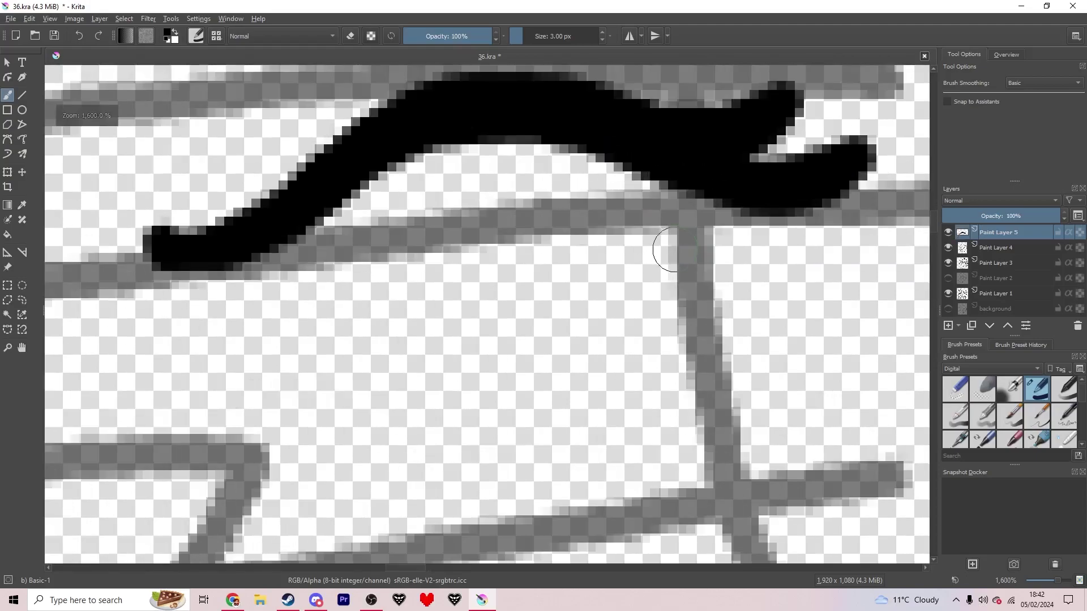
{"action": "scroll", "coordinate": [671, 252], "scroll_direction": "down", "scroll_amount": 1}
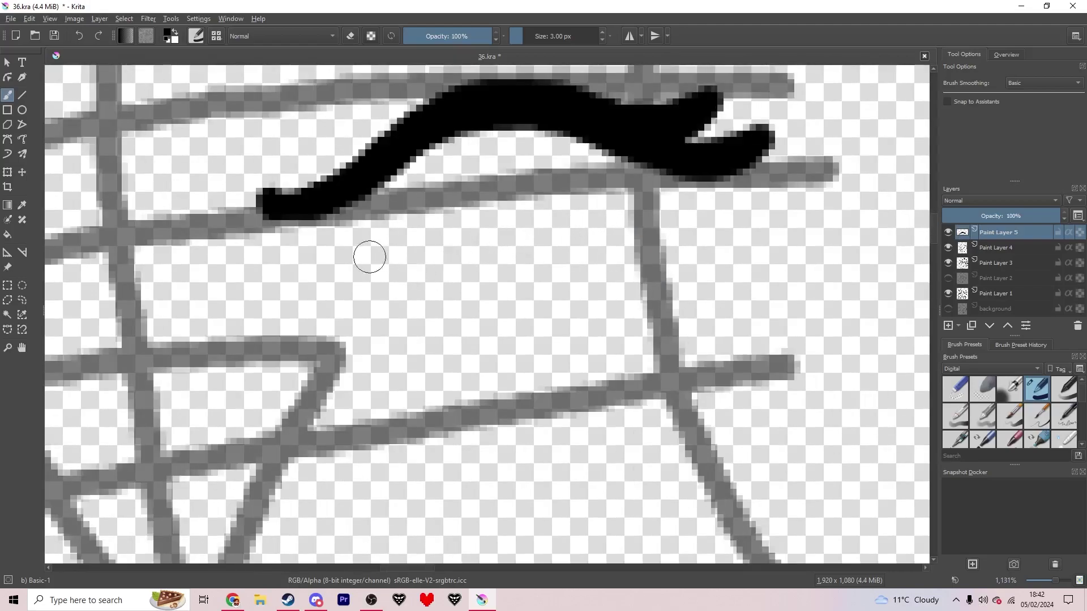
Ink the right eye's curved lower lid, side lines and heart-detailed iris on the third head
{"action": "mouse_move", "coordinate": [343, 235]}
{"action": "left_mouse_down"}
{"action": "mouse_move", "coordinate": [553, 250]}
{"action": "mouse_move", "coordinate": [622, 240]}
{"action": "mouse_move", "coordinate": [688, 198]}
{"action": "left_mouse_up"}
{"action": "scroll", "coordinate": [688, 198], "scroll_direction": "up", "scroll_amount": 4}
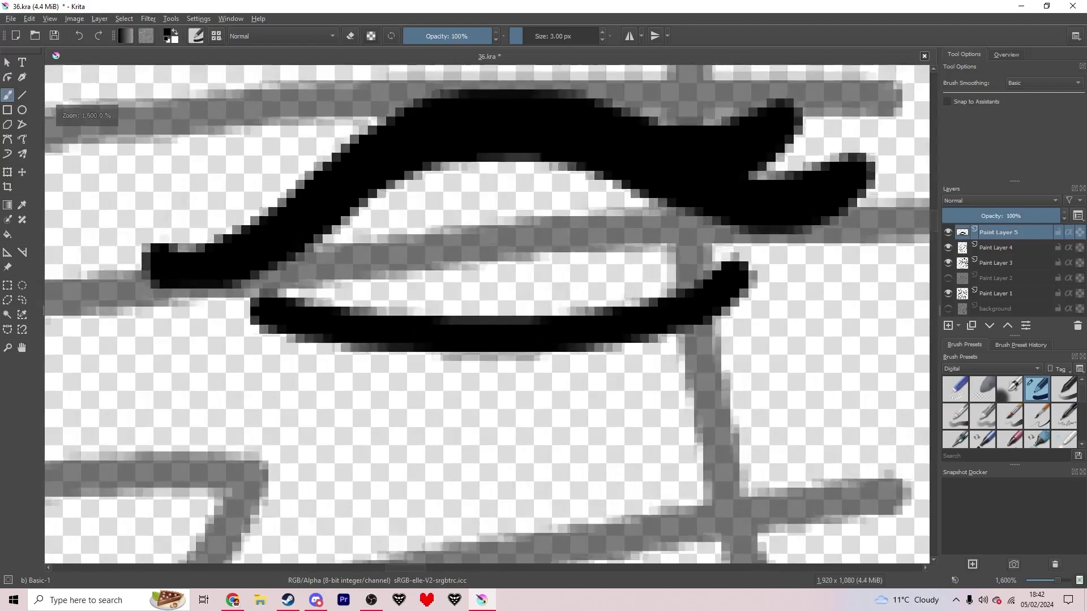
{"action": "scroll", "coordinate": [460, 251], "scroll_direction": "down", "scroll_amount": 3}
{"action": "left_click_drag", "start_coordinate": [320, 343], "coordinate": [315, 252]}
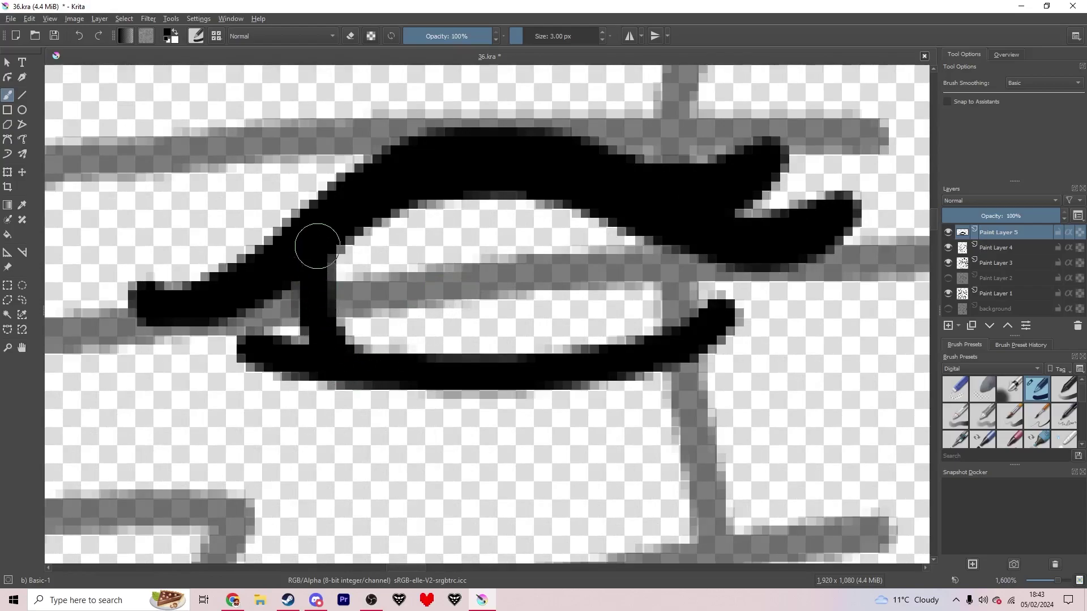
{"action": "mouse_move", "coordinate": [611, 351]}
{"action": "left_mouse_down"}
{"action": "mouse_move", "coordinate": [648, 331]}
{"action": "mouse_move", "coordinate": [664, 251]}
{"action": "left_mouse_up"}
{"action": "mouse_move", "coordinate": [478, 337]}
{"action": "left_mouse_down"}
{"action": "mouse_move", "coordinate": [446, 313]}
{"action": "mouse_move", "coordinate": [414, 259]}
{"action": "mouse_move", "coordinate": [431, 196]}
{"action": "mouse_move", "coordinate": [485, 188]}
{"action": "mouse_move", "coordinate": [504, 218]}
{"action": "mouse_move", "coordinate": [548, 174]}
{"action": "mouse_move", "coordinate": [592, 204]}
{"action": "mouse_move", "coordinate": [583, 270]}
{"action": "mouse_move", "coordinate": [561, 311]}
{"action": "mouse_move", "coordinate": [510, 355]}
{"action": "mouse_move", "coordinate": [475, 337]}
{"action": "left_mouse_up"}
{"action": "scroll", "coordinate": [476, 338], "scroll_direction": "down", "scroll_amount": 5}
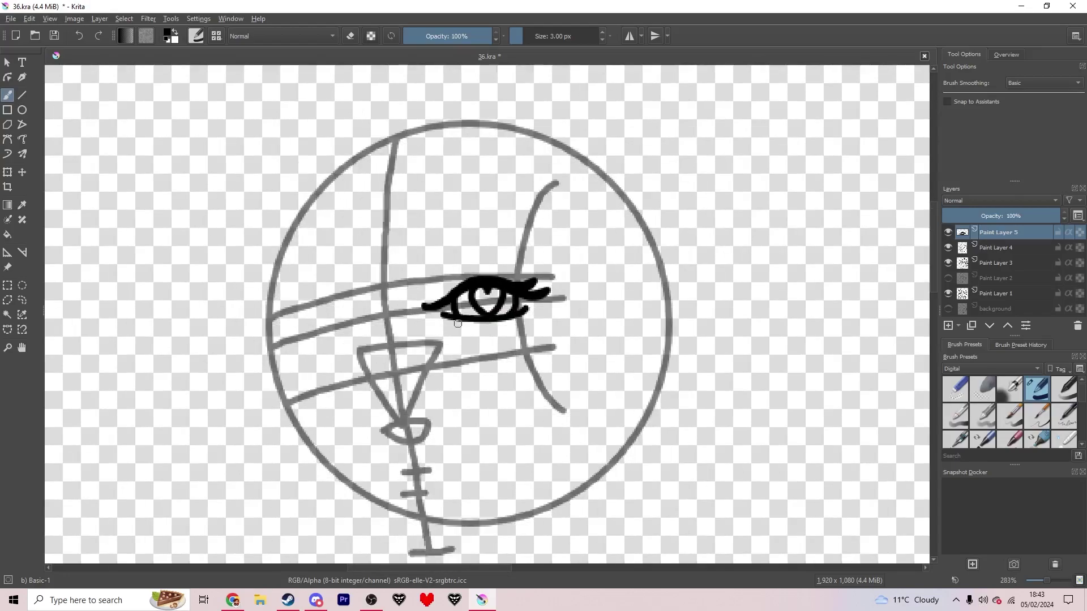
Ink the left eye's arched upper lash line, outer lashes and lower lid, erasing the stray ends
{"action": "scroll", "coordinate": [359, 315], "scroll_direction": "up", "scroll_amount": 3}
{"action": "scroll", "coordinate": [373, 294], "scroll_direction": "up", "scroll_amount": 3}
{"action": "left_click", "coordinate": [386, 283]}
{"action": "mouse_move", "coordinate": [386, 283]}
{"action": "left_mouse_down"}
{"action": "mouse_move", "coordinate": [225, 249]}
{"action": "mouse_move", "coordinate": [187, 269]}
{"action": "mouse_move", "coordinate": [159, 318]}
{"action": "mouse_move", "coordinate": [111, 349]}
{"action": "mouse_move", "coordinate": [91, 348]}
{"action": "mouse_move", "coordinate": [131, 325]}
{"action": "mouse_move", "coordinate": [110, 303]}
{"action": "mouse_move", "coordinate": [146, 300]}
{"action": "mouse_move", "coordinate": [133, 292]}
{"action": "mouse_move", "coordinate": [185, 254]}
{"action": "mouse_move", "coordinate": [271, 239]}
{"action": "mouse_move", "coordinate": [386, 284]}
{"action": "mouse_move", "coordinate": [411, 283]}
{"action": "mouse_move", "coordinate": [417, 271]}
{"action": "mouse_move", "coordinate": [385, 286]}
{"action": "mouse_move", "coordinate": [182, 280]}
{"action": "left_mouse_up"}
{"action": "mouse_move", "coordinate": [149, 370]}
{"action": "left_mouse_down"}
{"action": "mouse_move", "coordinate": [192, 300]}
{"action": "mouse_move", "coordinate": [88, 371]}
{"action": "mouse_move", "coordinate": [263, 281]}
{"action": "mouse_move", "coordinate": [301, 310]}
{"action": "left_mouse_up"}
{"action": "key", "text": "e"}
{"action": "mouse_move", "coordinate": [354, 286]}
{"action": "left_mouse_down"}
{"action": "mouse_move", "coordinate": [213, 252]}
{"action": "mouse_move", "coordinate": [108, 341]}
{"action": "mouse_move", "coordinate": [129, 331]}
{"action": "mouse_move", "coordinate": [121, 323]}
{"action": "mouse_move", "coordinate": [162, 349]}
{"action": "mouse_move", "coordinate": [271, 318]}
{"action": "mouse_move", "coordinate": [312, 286]}
{"action": "left_mouse_up"}
{"action": "mouse_move", "coordinate": [203, 321]}
{"action": "left_mouse_down"}
{"action": "mouse_move", "coordinate": [156, 277]}
{"action": "mouse_move", "coordinate": [167, 245]}
{"action": "mouse_move", "coordinate": [256, 240]}
{"action": "mouse_move", "coordinate": [259, 272]}
{"action": "mouse_move", "coordinate": [224, 328]}
{"action": "left_mouse_up"}
{"action": "scroll", "coordinate": [213, 303], "scroll_direction": "up", "scroll_amount": 2}
{"action": "mouse_move", "coordinate": [426, 343]}
{"action": "left_mouse_down"}
{"action": "mouse_move", "coordinate": [412, 250]}
{"action": "mouse_move", "coordinate": [376, 176]}
{"action": "mouse_move", "coordinate": [305, 203]}
{"action": "left_mouse_up"}
{"action": "key", "text": "ctrl+z"}
{"action": "mouse_move", "coordinate": [309, 396]}
{"action": "left_mouse_down"}
{"action": "mouse_move", "coordinate": [267, 303]}
{"action": "mouse_move", "coordinate": [256, 220]}
{"action": "mouse_move", "coordinate": [333, 178]}
{"action": "mouse_move", "coordinate": [363, 226]}
{"action": "mouse_move", "coordinate": [419, 194]}
{"action": "mouse_move", "coordinate": [448, 246]}
{"action": "mouse_move", "coordinate": [413, 323]}
{"action": "mouse_move", "coordinate": [444, 333]}
{"action": "left_mouse_up"}
{"action": "left_click_drag", "start_coordinate": [471, 311], "coordinate": [503, 245]}
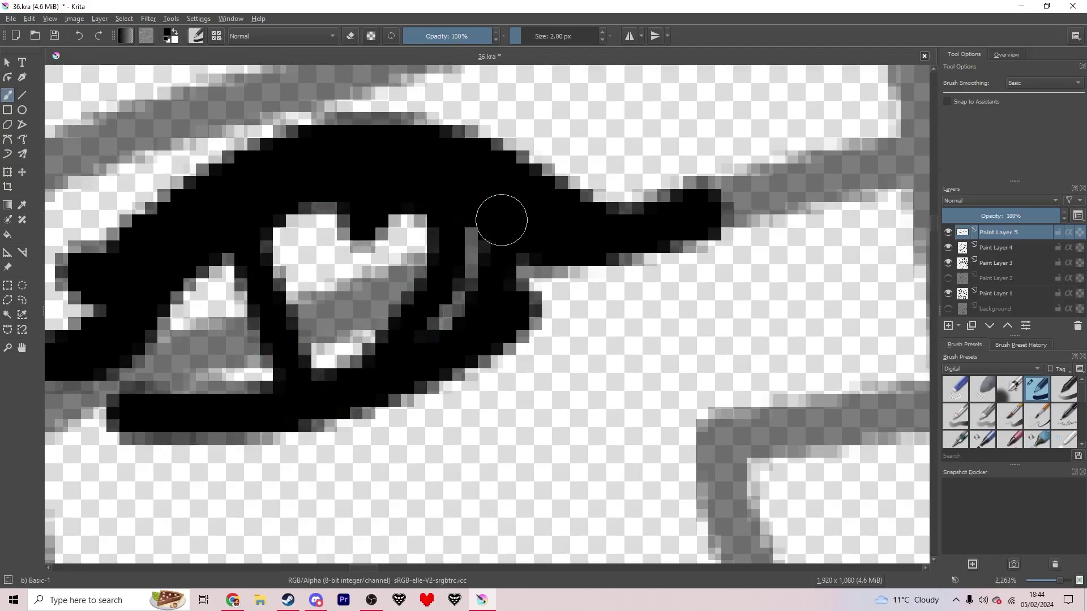
{"action": "key", "text": "ctrl+z"}
{"action": "key", "text": "ctrl+z"}
Ink the left eye's side lines and heart-detailed iris, checking the eyes with the construction layer hidden
{"action": "left_click_drag", "start_coordinate": [480, 315], "coordinate": [450, 210]}
{"action": "mouse_move", "coordinate": [221, 394]}
{"action": "left_mouse_down"}
{"action": "mouse_move", "coordinate": [175, 343]}
{"action": "mouse_move", "coordinate": [159, 290]}
{"action": "left_mouse_up"}
{"action": "scroll", "coordinate": [237, 291], "scroll_direction": "down", "scroll_amount": 4}
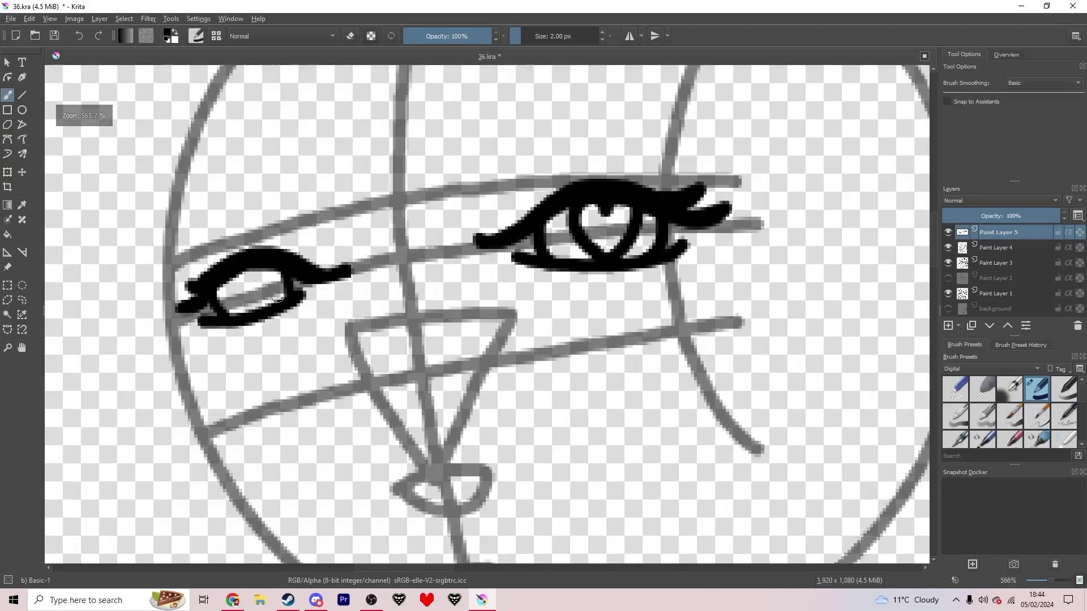
{"action": "scroll", "coordinate": [247, 288], "scroll_direction": "up", "scroll_amount": 4}
{"action": "mouse_move", "coordinate": [314, 385]}
{"action": "left_mouse_down"}
{"action": "mouse_move", "coordinate": [236, 335]}
{"action": "mouse_move", "coordinate": [266, 199]}
{"action": "mouse_move", "coordinate": [359, 179]}
{"action": "mouse_move", "coordinate": [396, 300]}
{"action": "mouse_move", "coordinate": [372, 378]}
{"action": "left_mouse_up"}
{"action": "scroll", "coordinate": [372, 378], "scroll_direction": "down", "scroll_amount": 10}
{"action": "scroll", "coordinate": [373, 378], "scroll_direction": "up", "scroll_amount": 3}
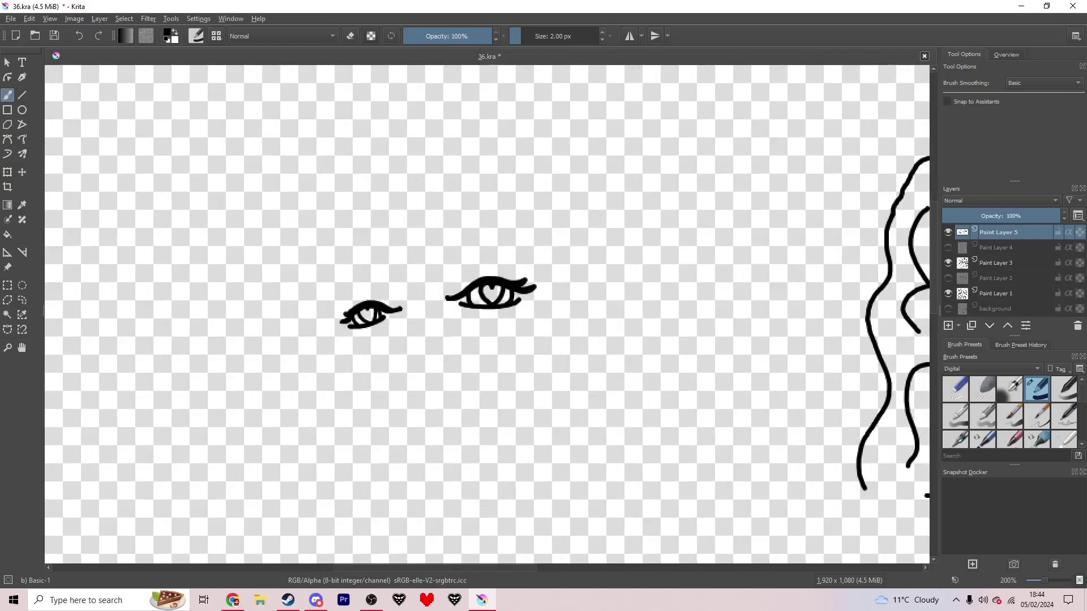
{"action": "left_click", "coordinate": [948, 247]}
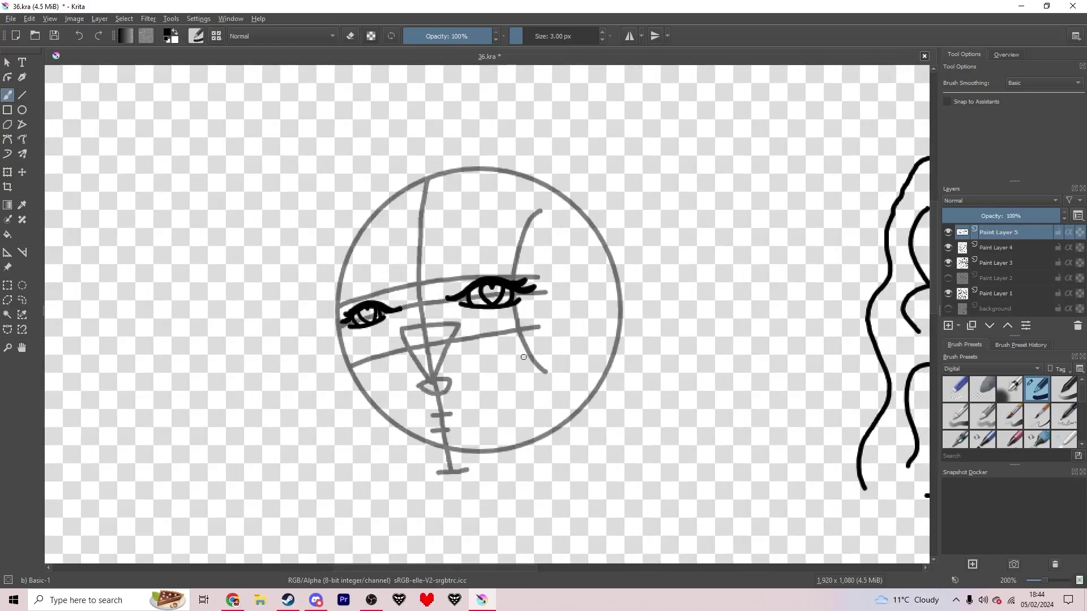
Ink a short vertical nose line and a closed crescent smile over the lower-face guides with a 3 px brush
{"action": "scroll", "coordinate": [396, 368], "scroll_direction": "up", "scroll_amount": 4}
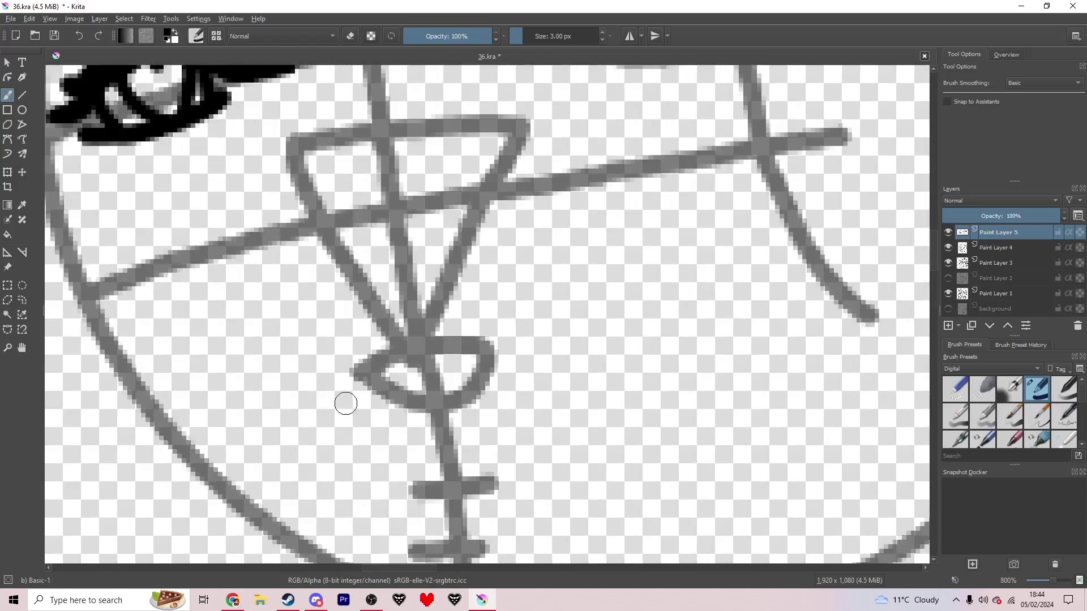
{"action": "mouse_move", "coordinate": [345, 403]}
{"action": "left_mouse_down"}
{"action": "mouse_move", "coordinate": [521, 388]}
{"action": "mouse_move", "coordinate": [650, 335]}
{"action": "left_mouse_up"}
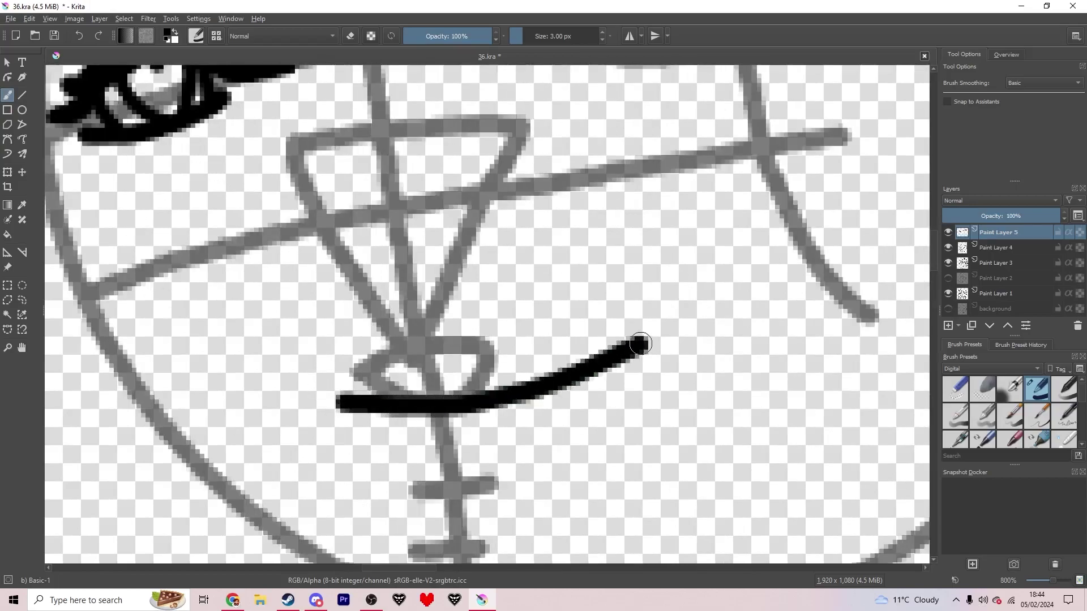
{"action": "key", "text": "ctrl+z"}
{"action": "left_click_drag", "start_coordinate": [397, 210], "coordinate": [397, 286]}
{"action": "mouse_move", "coordinate": [350, 423]}
{"action": "left_mouse_down"}
{"action": "mouse_move", "coordinate": [521, 423]}
{"action": "mouse_move", "coordinate": [628, 381]}
{"action": "mouse_move", "coordinate": [651, 306]}
{"action": "left_mouse_up"}
{"action": "mouse_move", "coordinate": [354, 432]}
{"action": "left_mouse_down"}
{"action": "mouse_move", "coordinate": [433, 461]}
{"action": "mouse_move", "coordinate": [580, 458]}
{"action": "mouse_move", "coordinate": [662, 391]}
{"action": "mouse_move", "coordinate": [652, 300]}
{"action": "left_mouse_up"}
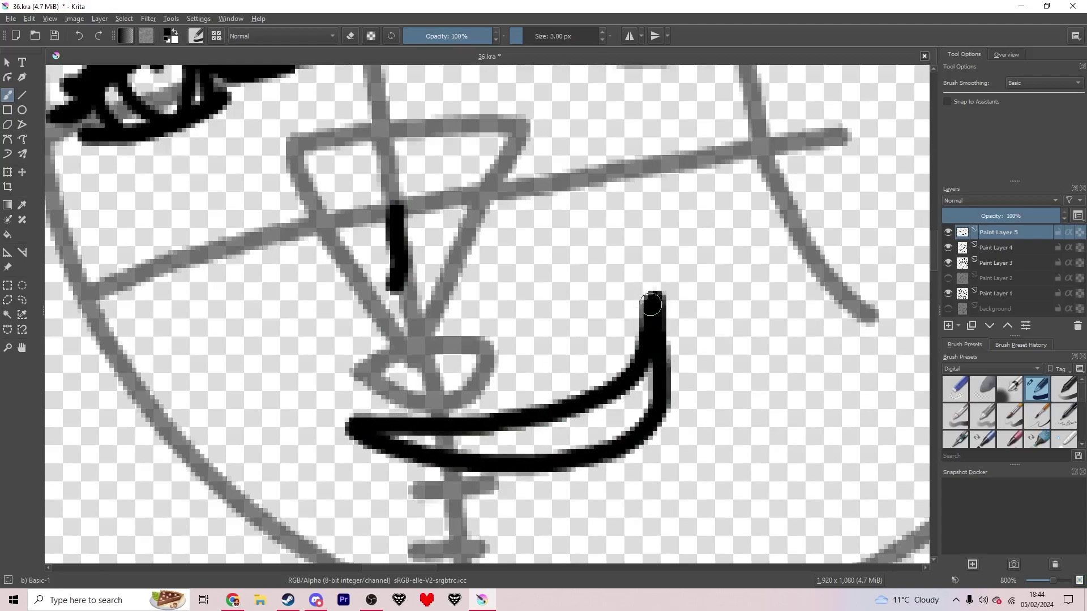
Add thin inner lines to the smile's right end with a smaller brush and restore the brush size to 3 px
{"action": "scroll", "coordinate": [638, 381], "scroll_direction": "down", "scroll_amount": 3}
{"action": "scroll", "coordinate": [636, 392], "scroll_direction": "up", "scroll_amount": 4}
{"action": "key", "text": "bracketleft"}
{"action": "key", "text": "bracketleft"}
{"action": "mouse_move", "coordinate": [659, 362]}
{"action": "left_mouse_down"}
{"action": "mouse_move", "coordinate": [614, 395]}
{"action": "mouse_move", "coordinate": [507, 434]}
{"action": "left_mouse_up"}
{"action": "scroll", "coordinate": [529, 406], "scroll_direction": "down", "scroll_amount": 5}
{"action": "left_click", "coordinate": [949, 248]}
{"action": "left_click", "coordinate": [948, 247]}
{"action": "scroll", "coordinate": [491, 425], "scroll_direction": "up", "scroll_amount": 5}
{"action": "key", "text": "bracketright"}
{"action": "key", "text": "bracketright"}
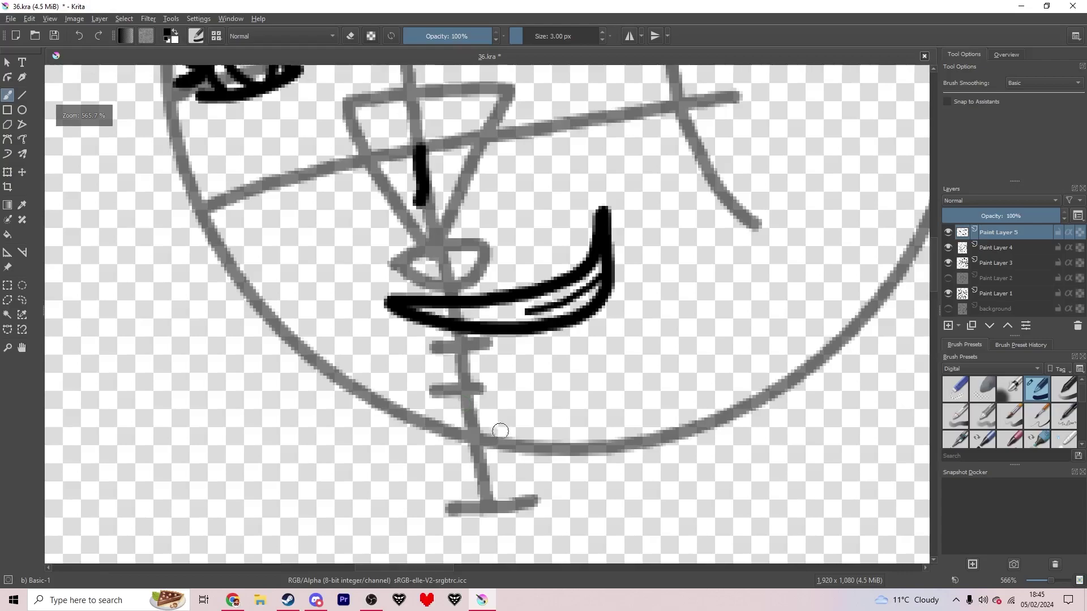
Select the nose line and smile with a rectangular selection and move them slightly lower on the face
{"action": "left_click_drag", "start_coordinate": [491, 425], "coordinate": [532, 437]}
{"action": "key", "text": "ctrl+z"}
{"action": "key", "text": "ctrl+r"}
{"action": "left_click_drag", "start_coordinate": [336, 129], "coordinate": [652, 386]}
{"action": "left_click", "coordinate": [8, 172]}
{"action": "left_click_drag", "start_coordinate": [494, 258], "coordinate": [494, 286]}
{"action": "key", "text": "Return"}
Select only the smile with a freehand outline, move it lower towards the chin and clear the selection
{"action": "left_click", "coordinate": [7, 285]}
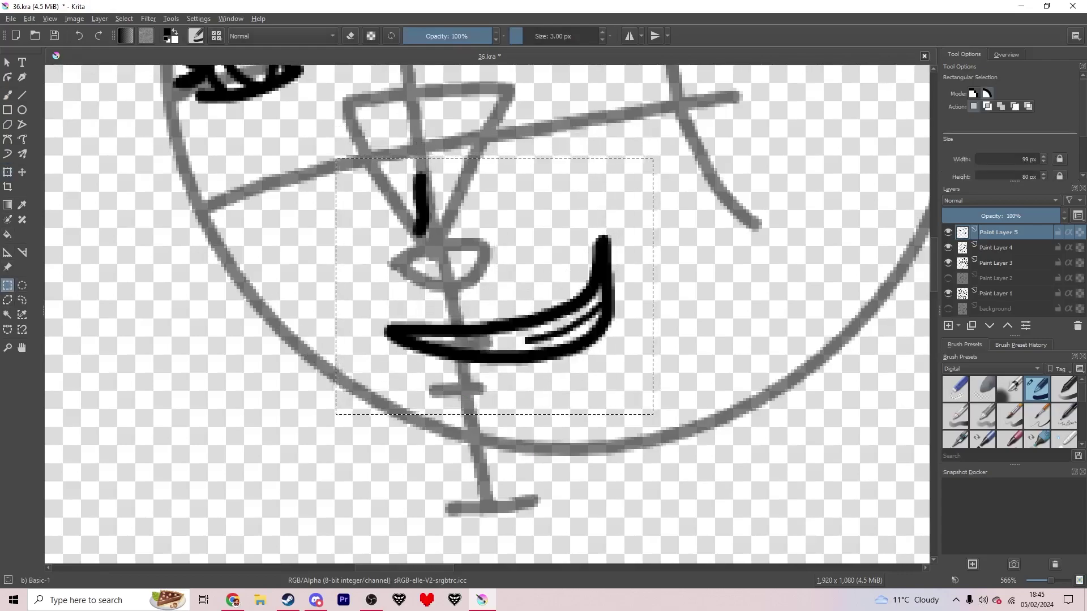
{"action": "left_click", "coordinate": [22, 300]}
{"action": "mouse_move", "coordinate": [594, 188]}
{"action": "left_mouse_down"}
{"action": "mouse_move", "coordinate": [702, 300]}
{"action": "mouse_move", "coordinate": [601, 191]}
{"action": "left_mouse_up"}
{"action": "key", "text": "ctrl+t"}
{"action": "left_click_drag", "start_coordinate": [494, 336], "coordinate": [501, 369]}
{"action": "key", "text": "Return"}
{"action": "key", "text": "b"}
{"action": "key", "text": "ctrl+r"}
{"action": "right_click", "coordinate": [484, 370]}
{"action": "left_click", "coordinate": [512, 385]}
{"action": "key", "text": "b"}
{"action": "mouse_move", "coordinate": [545, 469]}
{"action": "left_mouse_down"}
{"action": "mouse_move", "coordinate": [426, 449]}
{"action": "mouse_move", "coordinate": [290, 337]}
{"action": "left_mouse_up"}
{"action": "key", "text": "ctrl+z"}
{"action": "mouse_move", "coordinate": [294, 341]}
{"action": "left_mouse_down"}
{"action": "mouse_move", "coordinate": [371, 424]}
{"action": "mouse_move", "coordinate": [280, 315]}
{"action": "left_mouse_up"}
{"action": "key", "text": "ctrl+z"}
{"action": "key", "text": "ctrl+z"}
Ink the face outline from the left temple around the chin and up the right side of the face
{"action": "mouse_move", "coordinate": [453, 494]}
{"action": "left_mouse_down"}
{"action": "mouse_move", "coordinate": [369, 413]}
{"action": "mouse_move", "coordinate": [274, 295]}
{"action": "mouse_move", "coordinate": [236, 202]}
{"action": "left_mouse_up"}
{"action": "left_click_drag", "start_coordinate": [229, 163], "coordinate": [265, 81]}
{"action": "mouse_move", "coordinate": [609, 539]}
{"action": "left_mouse_down"}
{"action": "mouse_move", "coordinate": [459, 474]}
{"action": "mouse_move", "coordinate": [594, 388]}
{"action": "left_mouse_up"}
{"action": "key", "text": "ctrl+z"}
{"action": "mouse_move", "coordinate": [466, 495]}
{"action": "left_mouse_down"}
{"action": "mouse_move", "coordinate": [503, 494]}
{"action": "mouse_move", "coordinate": [623, 418]}
{"action": "mouse_move", "coordinate": [707, 297]}
{"action": "mouse_move", "coordinate": [662, 450]}
{"action": "left_mouse_up"}
{"action": "left_click_drag", "start_coordinate": [688, 493], "coordinate": [641, 66]}
Ink the wavy strand falling below the right side of the jaw
{"action": "left_click_drag", "start_coordinate": [667, 447], "coordinate": [679, 250]}
{"action": "mouse_move", "coordinate": [696, 300]}
{"action": "left_mouse_down"}
{"action": "mouse_move", "coordinate": [697, 187]}
{"action": "mouse_move", "coordinate": [718, 437]}
{"action": "left_mouse_up"}
{"action": "scroll", "coordinate": [726, 352], "scroll_direction": "down", "scroll_amount": 2}
{"action": "left_click_drag", "start_coordinate": [720, 346], "coordinate": [702, 425]}
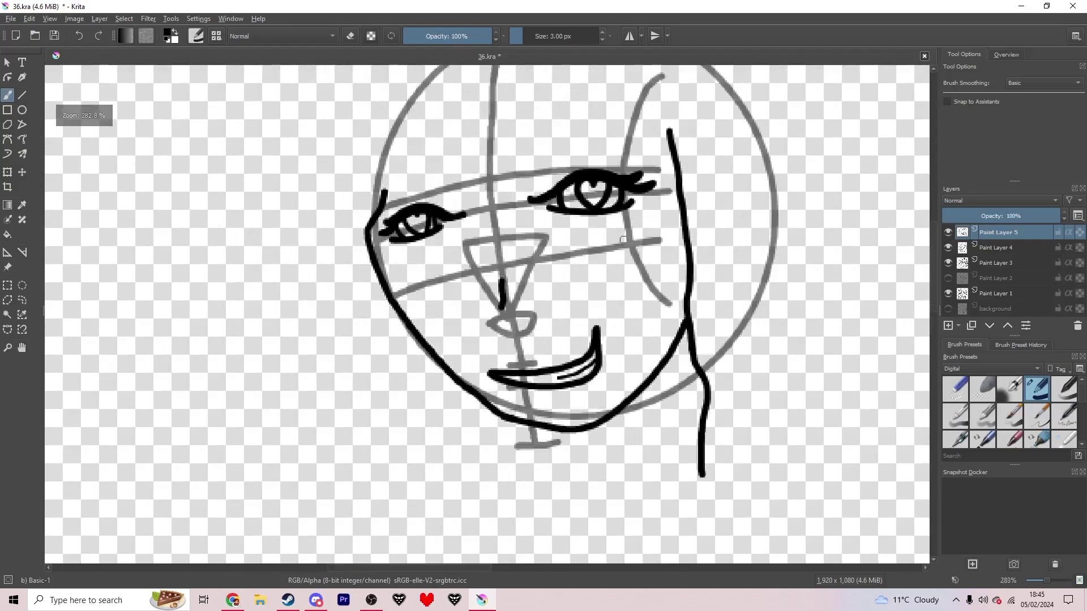
Ink a jagged zigzag fringe across the forehead above both eyes
{"action": "scroll", "coordinate": [370, 199], "scroll_direction": "up", "scroll_amount": 3}
{"action": "mouse_move", "coordinate": [400, 189]}
{"action": "left_mouse_down"}
{"action": "mouse_move", "coordinate": [431, 143]}
{"action": "mouse_move", "coordinate": [543, 164]}
{"action": "mouse_move", "coordinate": [674, 309]}
{"action": "mouse_move", "coordinate": [854, 67]}
{"action": "left_mouse_up"}
{"action": "mouse_move", "coordinate": [825, 96]}
{"action": "left_mouse_down"}
{"action": "mouse_move", "coordinate": [558, 186]}
{"action": "mouse_move", "coordinate": [633, 122]}
{"action": "mouse_move", "coordinate": [799, 204]}
{"action": "mouse_move", "coordinate": [523, 225]}
{"action": "left_mouse_up"}
{"action": "mouse_move", "coordinate": [503, 104]}
{"action": "left_mouse_down"}
{"action": "mouse_move", "coordinate": [599, 201]}
{"action": "mouse_move", "coordinate": [633, 103]}
{"action": "left_mouse_up"}
{"action": "left_click_drag", "start_coordinate": [504, 107], "coordinate": [515, 225]}
{"action": "scroll", "coordinate": [523, 247], "scroll_direction": "down", "scroll_amount": 4}
Ink two wavy vertical strands down the left side, one outside the face and one below the jaw
{"action": "scroll", "coordinate": [333, 276], "scroll_direction": "up", "scroll_amount": 2}
{"action": "mouse_move", "coordinate": [333, 276]}
{"action": "left_mouse_down"}
{"action": "mouse_move", "coordinate": [391, 126]}
{"action": "mouse_move", "coordinate": [390, 457]}
{"action": "left_mouse_up"}
{"action": "left_click_drag", "start_coordinate": [488, 330], "coordinate": [505, 468]}
{"action": "mouse_move", "coordinate": [707, 415]}
{"action": "left_mouse_down"}
{"action": "mouse_move", "coordinate": [457, 326]}
{"action": "mouse_move", "coordinate": [432, 361]}
{"action": "mouse_move", "coordinate": [181, 241]}
{"action": "mouse_move", "coordinate": [338, 340]}
{"action": "mouse_move", "coordinate": [487, 310]}
{"action": "left_mouse_up"}
{"action": "scroll", "coordinate": [457, 326], "scroll_direction": "up", "scroll_amount": 2}
{"action": "key", "text": "e"}
{"action": "key", "text": "e"}
{"action": "scroll", "coordinate": [488, 310], "scroll_direction": "down", "scroll_amount": 5}
{"action": "scroll", "coordinate": [561, 318], "scroll_direction": "up", "scroll_amount": 2}
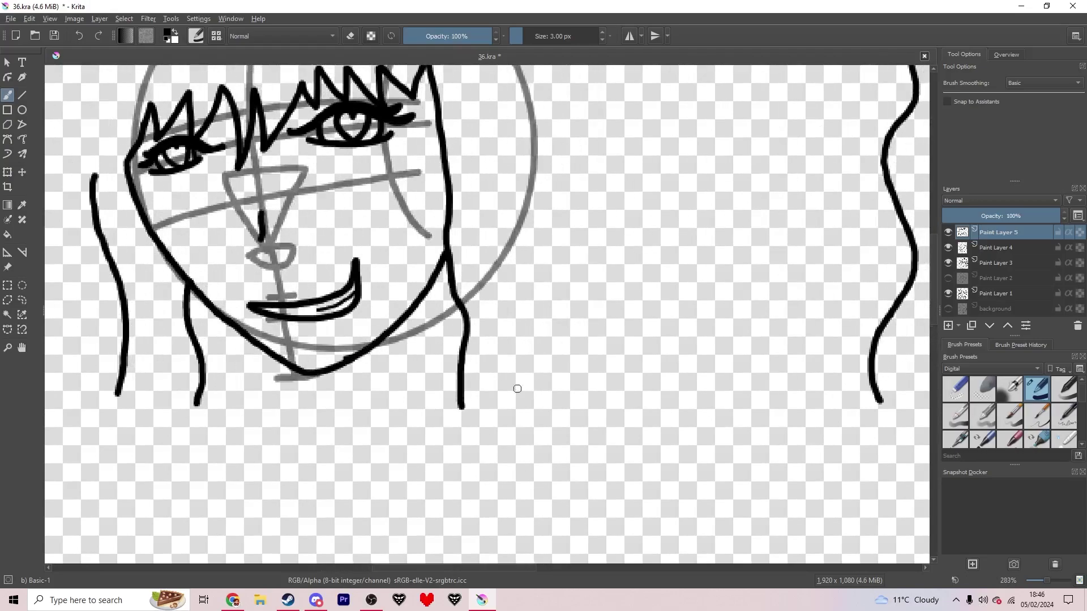
Ink the wavy outer hair outline up the right side and over the crown of the third head
{"action": "left_click_drag", "start_coordinate": [554, 372], "coordinate": [557, 125]}
{"action": "mouse_move", "coordinate": [557, 125]}
{"action": "left_mouse_down"}
{"action": "mouse_move", "coordinate": [596, 291]}
{"action": "mouse_move", "coordinate": [579, 222]}
{"action": "left_mouse_up"}
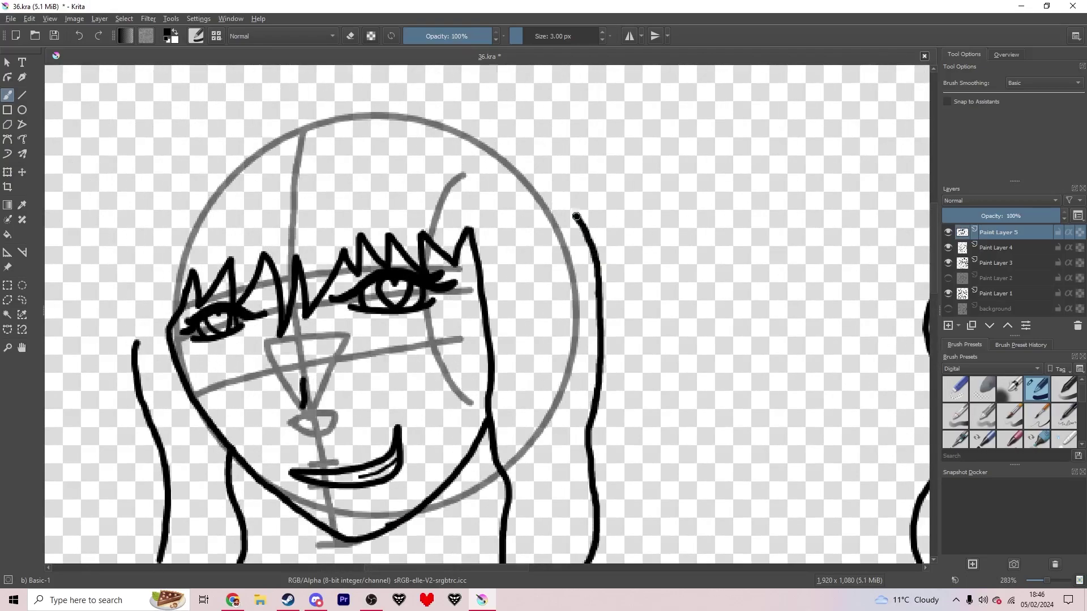
{"action": "mouse_move", "coordinate": [528, 128]}
{"action": "left_mouse_down"}
{"action": "mouse_move", "coordinate": [409, 68]}
{"action": "mouse_move", "coordinate": [526, 200]}
{"action": "left_mouse_up"}
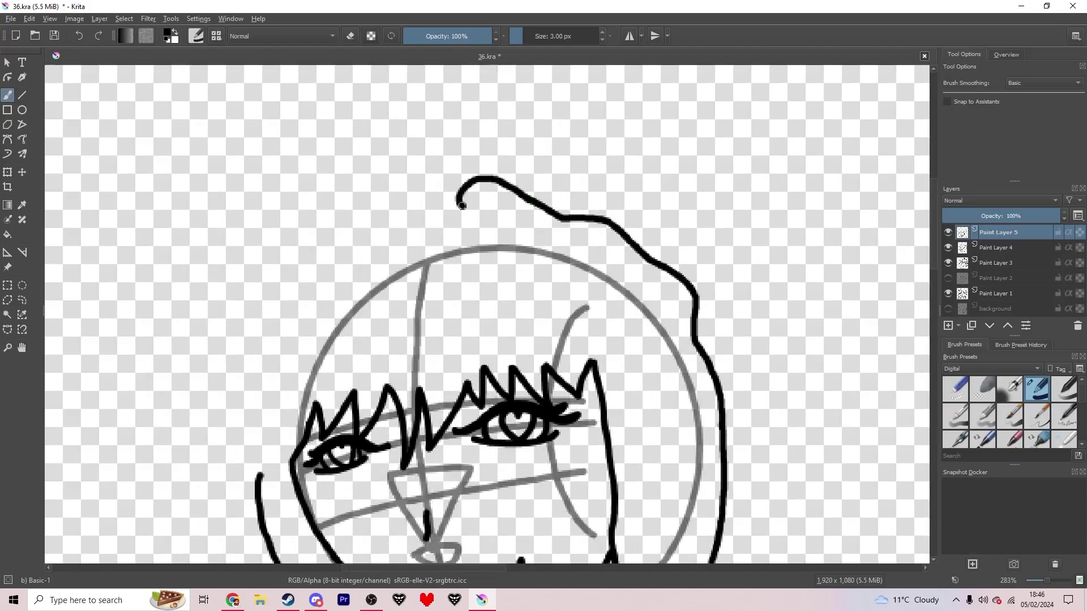
{"action": "mouse_move", "coordinate": [336, 203]}
{"action": "left_mouse_down"}
{"action": "mouse_move", "coordinate": [276, 310]}
{"action": "mouse_move", "coordinate": [255, 482]}
{"action": "left_mouse_up"}
{"action": "scroll", "coordinate": [256, 481], "scroll_direction": "up", "scroll_amount": 3}
{"action": "key", "text": "e"}
{"action": "left_click_drag", "start_coordinate": [263, 433], "coordinate": [260, 390]}
{"action": "scroll", "coordinate": [283, 371], "scroll_direction": "down", "scroll_amount": 4}
{"action": "key", "text": "e"}
Hide the construction layer and undo the left hair outline and its erased overlap
{"action": "left_click", "coordinate": [948, 248]}
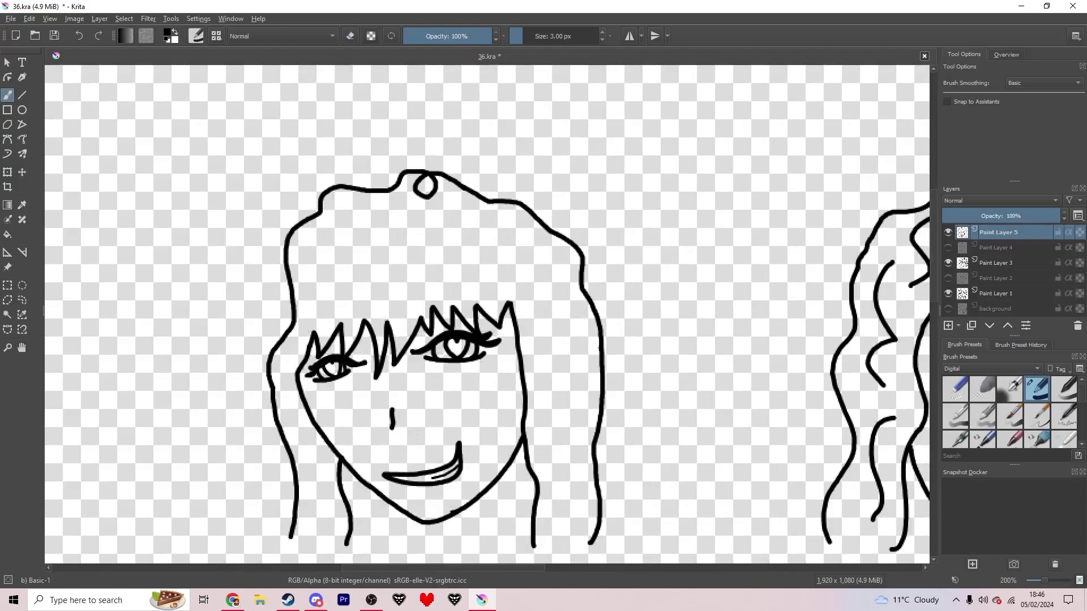
{"action": "scroll", "coordinate": [549, 223], "scroll_direction": "down", "scroll_amount": 2}
{"action": "scroll", "coordinate": [424, 262], "scroll_direction": "up", "scroll_amount": 4}
{"action": "key", "text": "ctrl+z"}
{"action": "key", "text": "ctrl+z"}
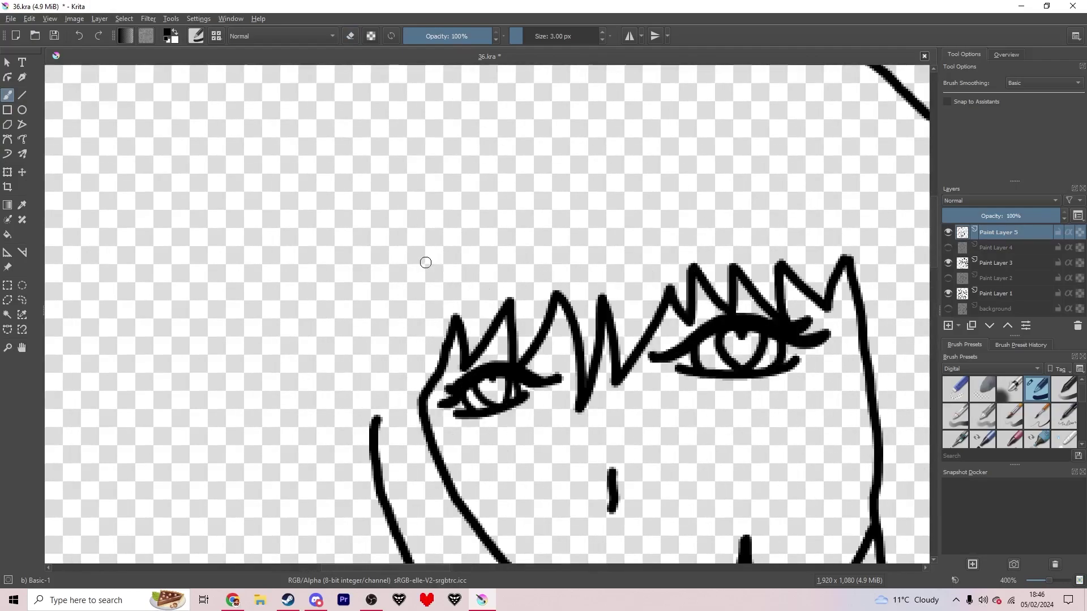
Redraw the wavy outer hair outline from the crown down the left side of the head
{"action": "left_click_drag", "start_coordinate": [568, 245], "coordinate": [572, 324]}
{"action": "mouse_move", "coordinate": [762, 103]}
{"action": "left_mouse_down"}
{"action": "mouse_move", "coordinate": [628, 118]}
{"action": "mouse_move", "coordinate": [628, 93]}
{"action": "mouse_move", "coordinate": [605, 146]}
{"action": "left_mouse_up"}
{"action": "key", "text": "ctrl+z"}
{"action": "mouse_move", "coordinate": [577, 83]}
{"action": "left_mouse_down"}
{"action": "mouse_move", "coordinate": [490, 149]}
{"action": "mouse_move", "coordinate": [409, 181]}
{"action": "mouse_move", "coordinate": [366, 314]}
{"action": "mouse_move", "coordinate": [347, 447]}
{"action": "mouse_move", "coordinate": [378, 514]}
{"action": "left_mouse_up"}
{"action": "scroll", "coordinate": [380, 226], "scroll_direction": "down", "scroll_amount": 4}
{"action": "scroll", "coordinate": [408, 232], "scroll_direction": "up", "scroll_amount": 4}
Add short wavy curl lines inside the hair across the crown and left side
{"action": "mouse_move", "coordinate": [422, 209]}
{"action": "left_mouse_down"}
{"action": "mouse_move", "coordinate": [323, 296]}
{"action": "mouse_move", "coordinate": [559, 211]}
{"action": "left_mouse_up"}
{"action": "key", "text": "e"}
{"action": "left_click_drag", "start_coordinate": [572, 258], "coordinate": [547, 235]}
{"action": "mouse_move", "coordinate": [616, 172]}
{"action": "left_mouse_down"}
{"action": "mouse_move", "coordinate": [567, 189]}
{"action": "mouse_move", "coordinate": [621, 308]}
{"action": "left_mouse_up"}
{"action": "left_click_drag", "start_coordinate": [564, 276], "coordinate": [439, 336]}
{"action": "mouse_move", "coordinate": [441, 285]}
{"action": "left_mouse_down"}
{"action": "mouse_move", "coordinate": [354, 302]}
{"action": "mouse_move", "coordinate": [304, 361]}
{"action": "left_mouse_up"}
{"action": "left_click_drag", "start_coordinate": [326, 191], "coordinate": [315, 368]}
{"action": "left_click_drag", "start_coordinate": [315, 368], "coordinate": [359, 121]}
{"action": "left_click_drag", "start_coordinate": [381, 230], "coordinate": [423, 416]}
Add wavy strand lines inside the hair down the right side of the third head
{"action": "mouse_move", "coordinate": [860, 362]}
{"action": "left_mouse_down"}
{"action": "mouse_move", "coordinate": [753, 358]}
{"action": "mouse_move", "coordinate": [493, 400]}
{"action": "left_mouse_up"}
{"action": "left_click_drag", "start_coordinate": [524, 467], "coordinate": [533, 244]}
{"action": "left_click_drag", "start_coordinate": [533, 243], "coordinate": [522, 391]}
{"action": "left_click_drag", "start_coordinate": [545, 285], "coordinate": [482, 148]}
{"action": "left_click_drag", "start_coordinate": [490, 126], "coordinate": [539, 270]}
{"action": "left_click_drag", "start_coordinate": [549, 234], "coordinate": [487, 160]}
{"action": "scroll", "coordinate": [526, 204], "scroll_direction": "down", "scroll_amount": 2}
{"action": "mouse_move", "coordinate": [451, 469]}
{"action": "left_mouse_down"}
{"action": "mouse_move", "coordinate": [501, 369]}
{"action": "mouse_move", "coordinate": [508, 323]}
{"action": "mouse_move", "coordinate": [486, 389]}
{"action": "mouse_move", "coordinate": [492, 411]}
{"action": "left_mouse_up"}
Finish the third head's hair detail and save the drawing
{"action": "scroll", "coordinate": [509, 324], "scroll_direction": "up", "scroll_amount": 3}
{"action": "scroll", "coordinate": [556, 425], "scroll_direction": "down", "scroll_amount": 5}
{"action": "key", "text": "e"}
{"action": "mouse_move", "coordinate": [624, 406]}
{"action": "left_mouse_down"}
{"action": "mouse_move", "coordinate": [545, 387]}
{"action": "mouse_move", "coordinate": [368, 380]}
{"action": "mouse_move", "coordinate": [406, 351]}
{"action": "mouse_move", "coordinate": [367, 356]}
{"action": "left_mouse_up"}
{"action": "key", "text": "ctrl+s"}
{"action": "scroll", "coordinate": [368, 380], "scroll_direction": "down", "scroll_amount": 1}
{"action": "scroll", "coordinate": [405, 351], "scroll_direction": "up", "scroll_amount": 1}
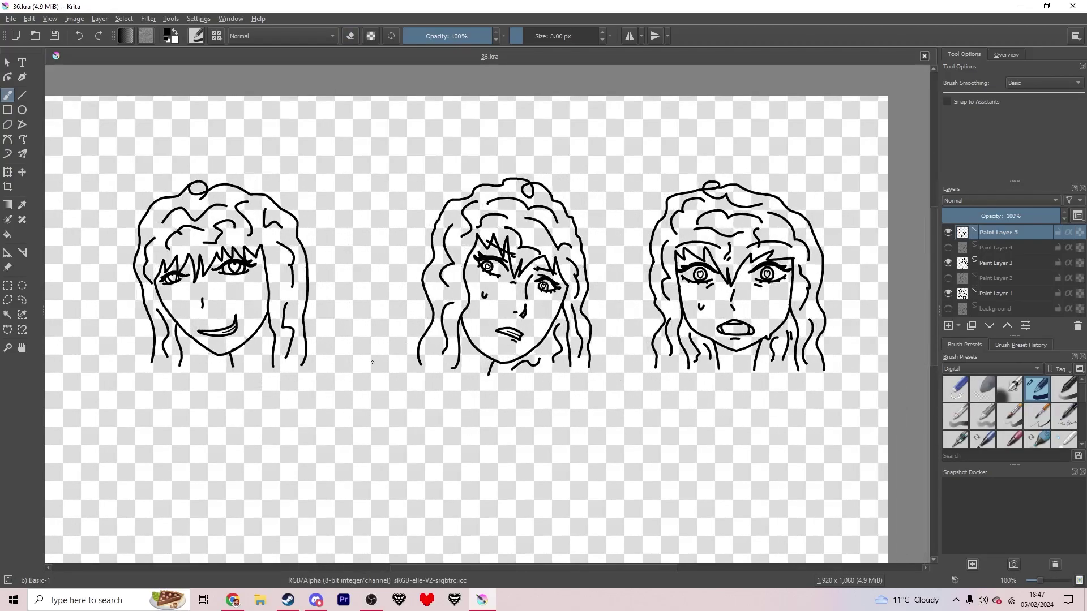